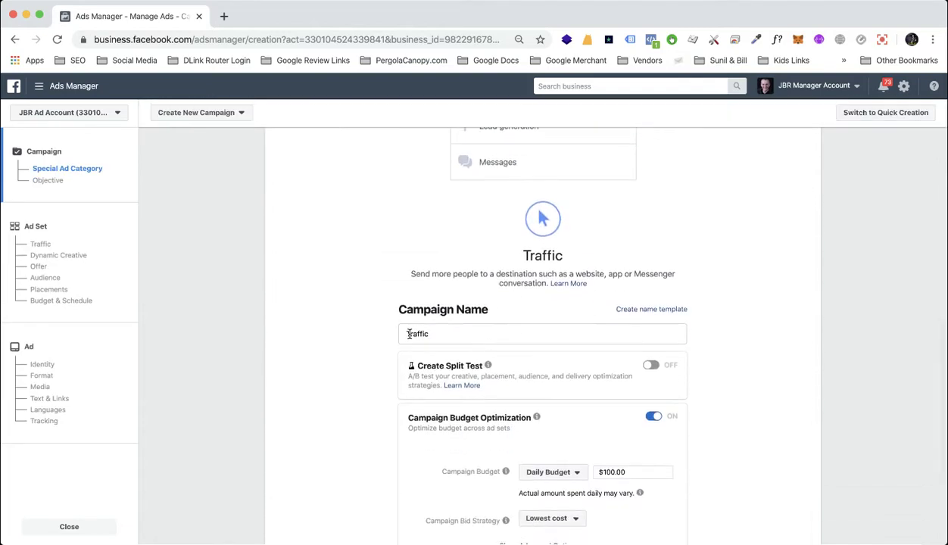
# Rename the campaign as "Test Traffic Campaign"
pyautogui.click(499, 331)
pyautogui.press('super+Left')
pyautogui.write('Test')
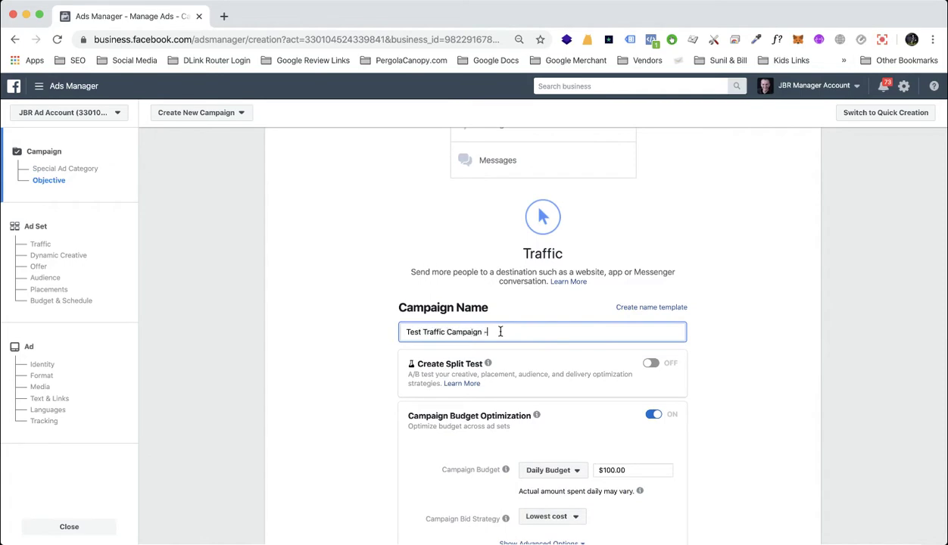
# Set the campaign's daily budget to $10.00 and continue to the ad set settings
pyautogui.scroll(-3, 585, 354)
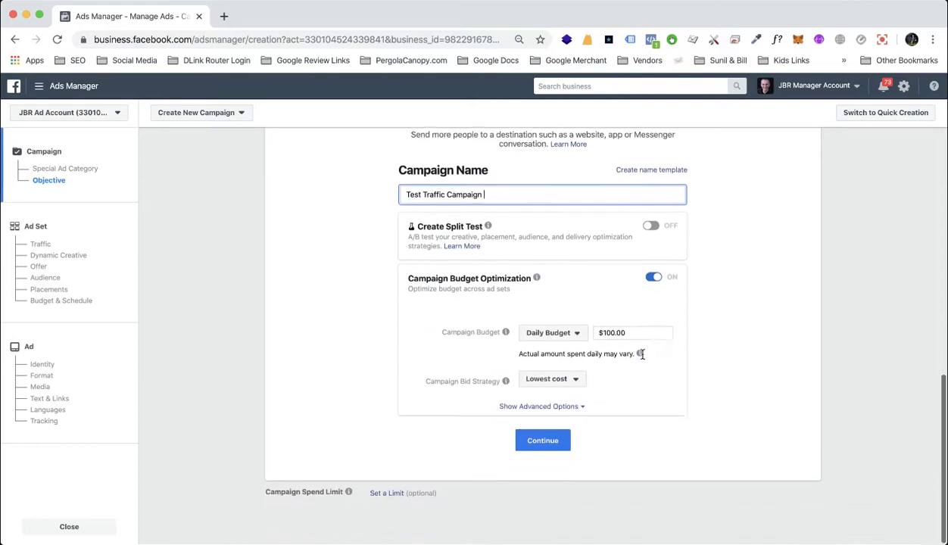
pyautogui.click(564, 335)
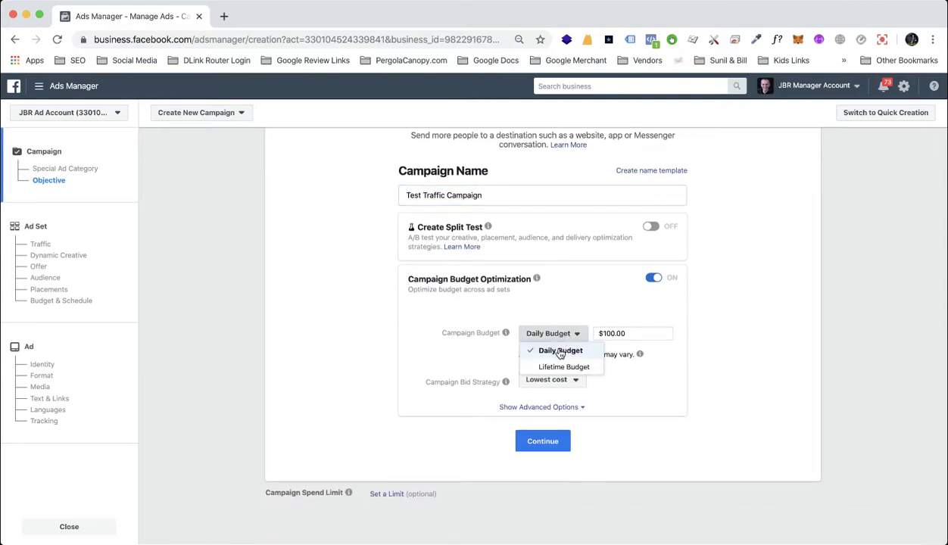
pyautogui.click(559, 351)
pyautogui.moveTo(606, 333); pyautogui.dragTo(640, 333)
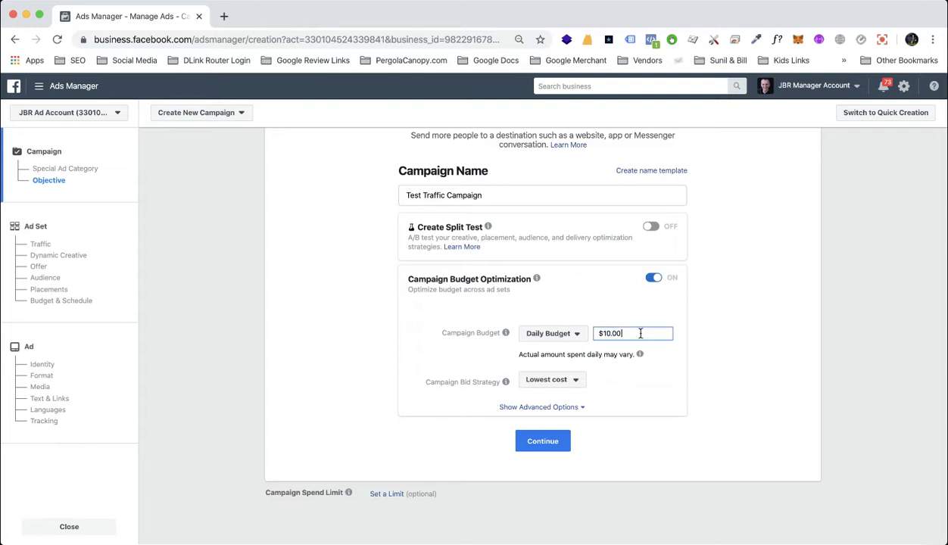
pyautogui.click(728, 336)
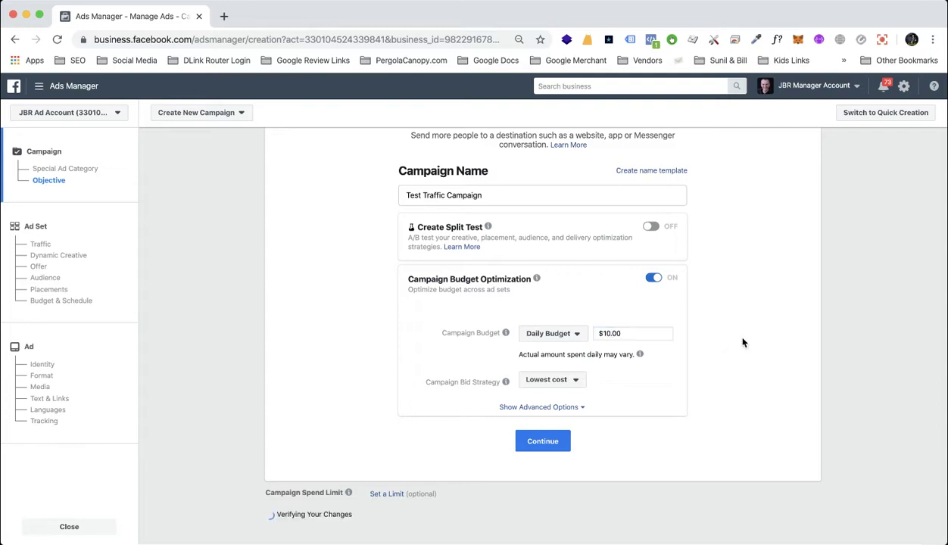
pyautogui.click(544, 442)
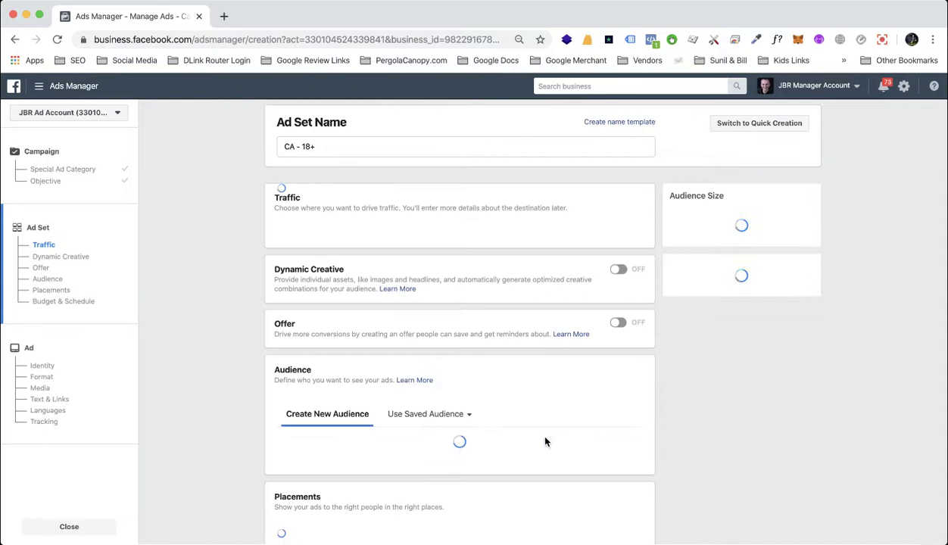
# Add the text "Ad Set Name" to the ad set's name
pyautogui.click(291, 146)
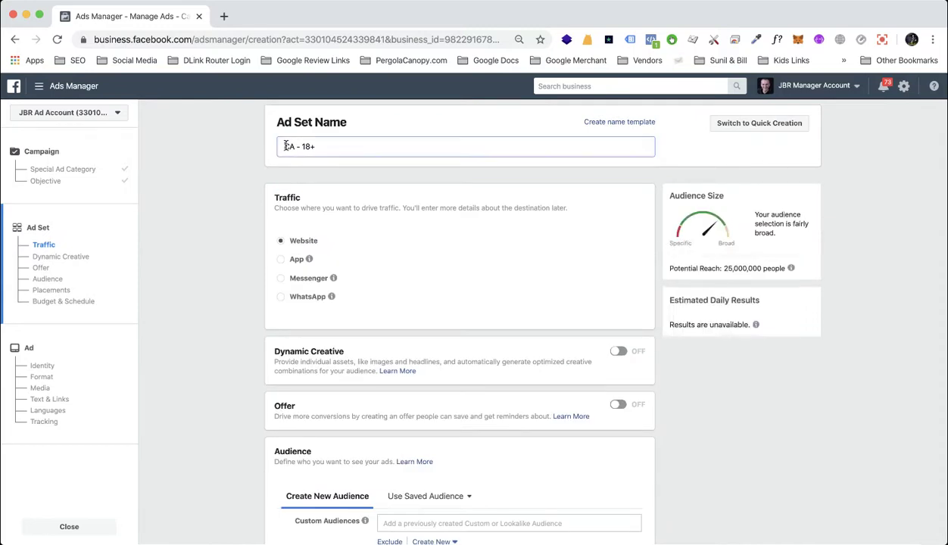
pyautogui.write('Ad Set')
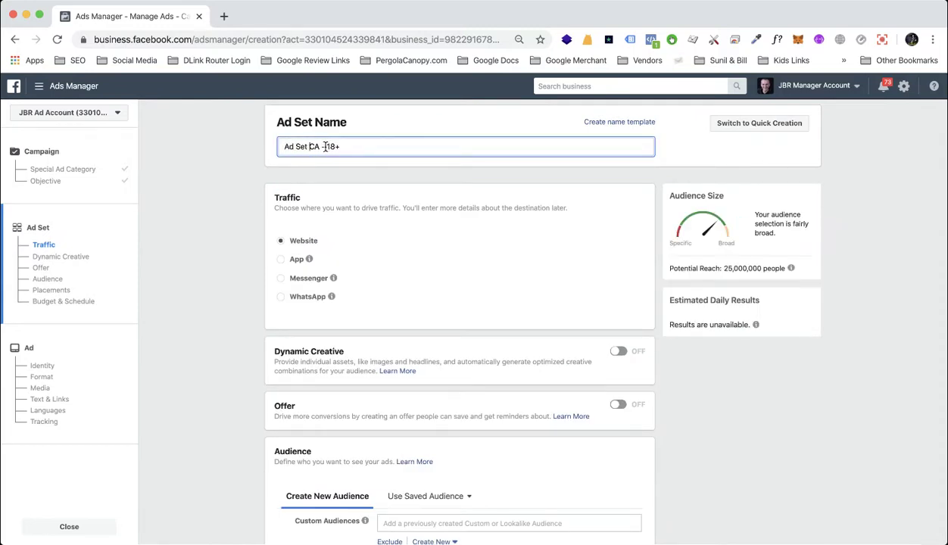
pyautogui.write(' Name')
# Remove Canada from the audience locations
pyautogui.scroll(-5, 225, 243)
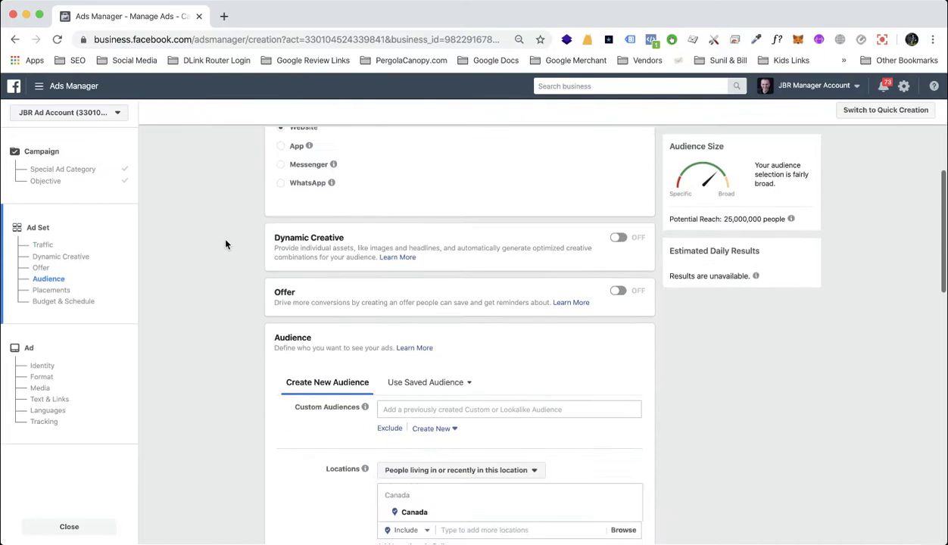
pyautogui.scroll(-3, 225, 244)
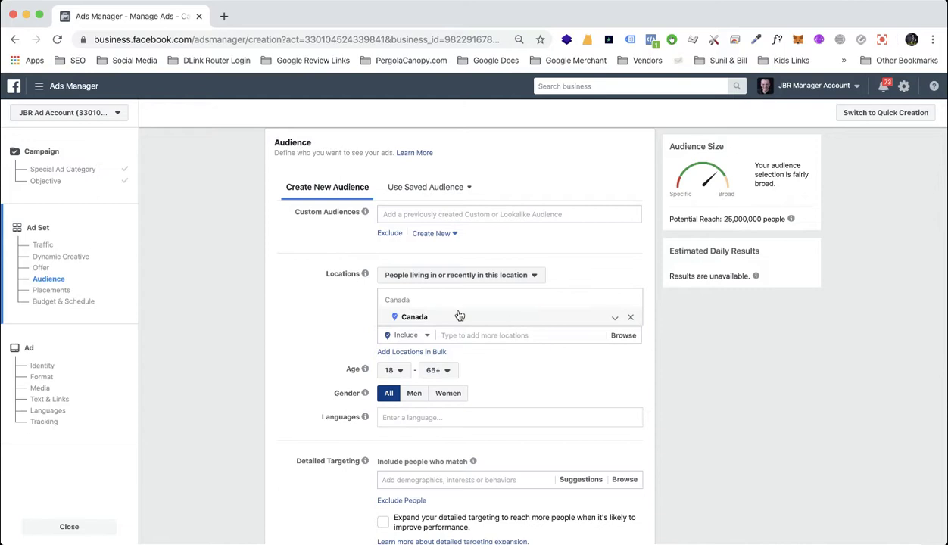
pyautogui.click(630, 319)
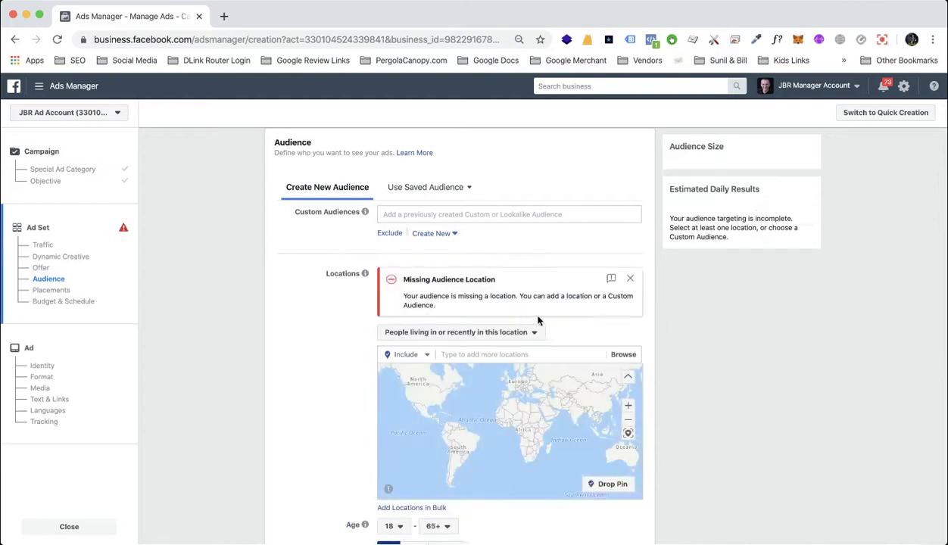
# Add the Worldwide region as the audience location
pyautogui.click(479, 356)
pyautogui.write('Wo')
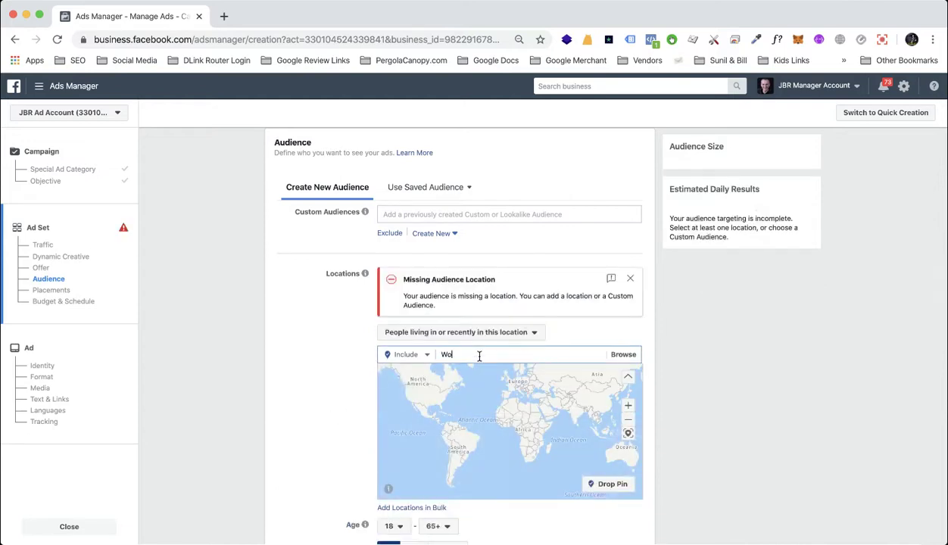
pyautogui.write('rdl')
pyautogui.press('BackSpace')
pyautogui.press('BackSpace')
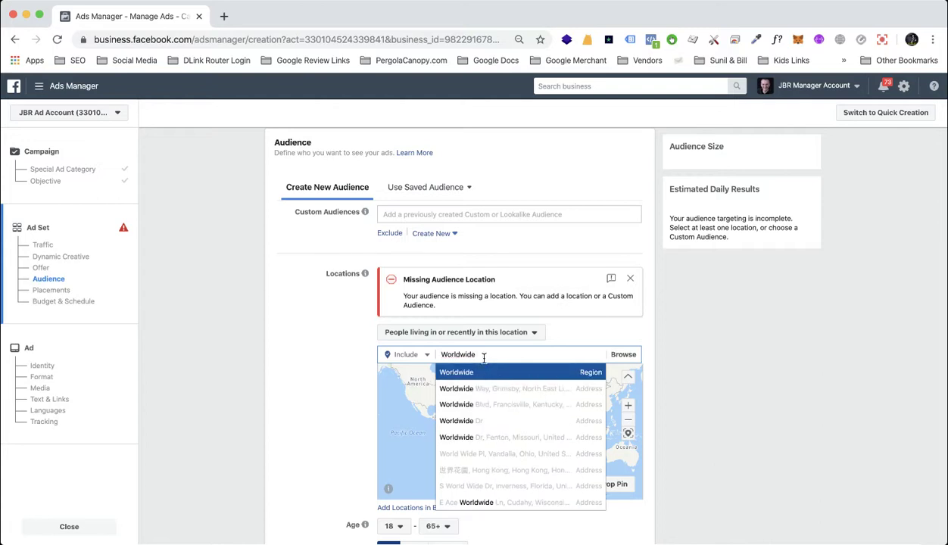
pyautogui.click(478, 374)
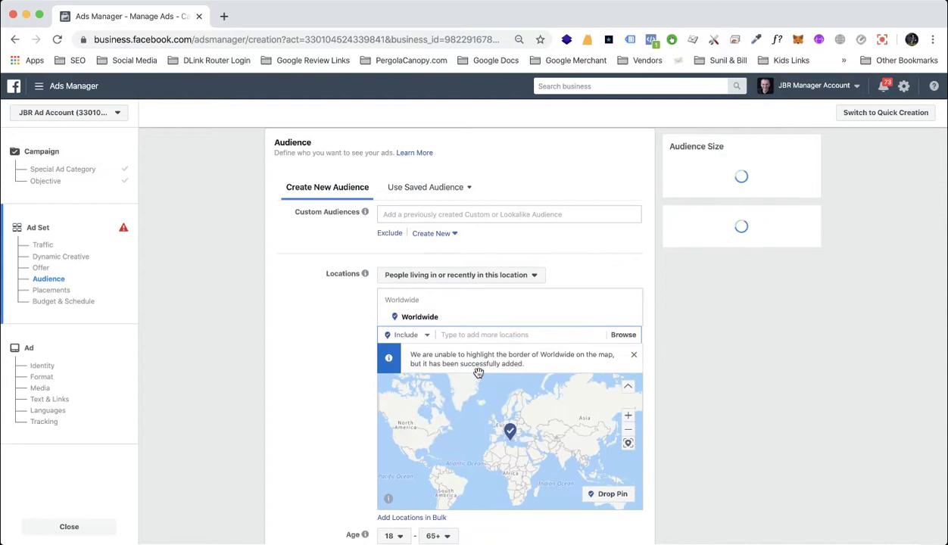
# Check the potential reach for the Worldwide region and remove that location from the audience
pyautogui.scroll(-4, 315, 317)
pyautogui.scroll(2, 315, 318)
pyautogui.moveTo(409, 250)
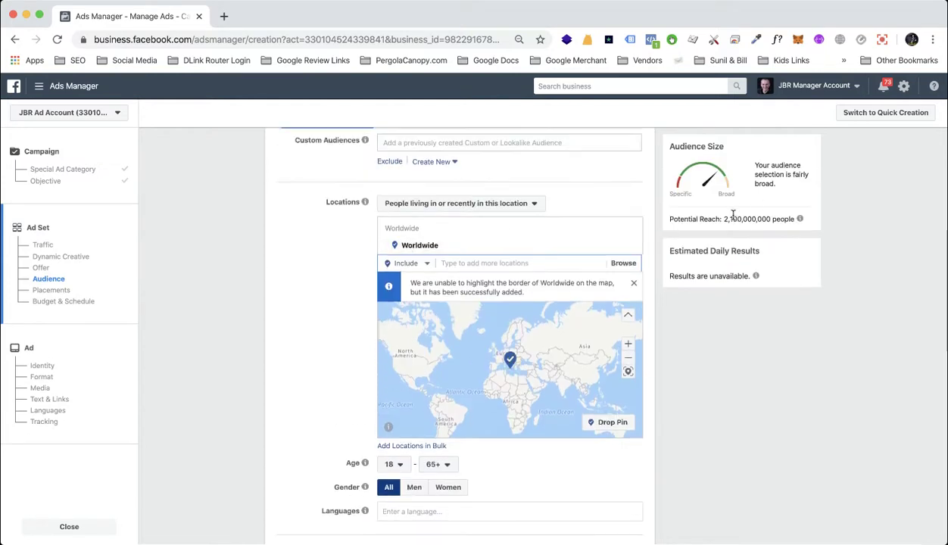
pyautogui.moveTo(528, 255)
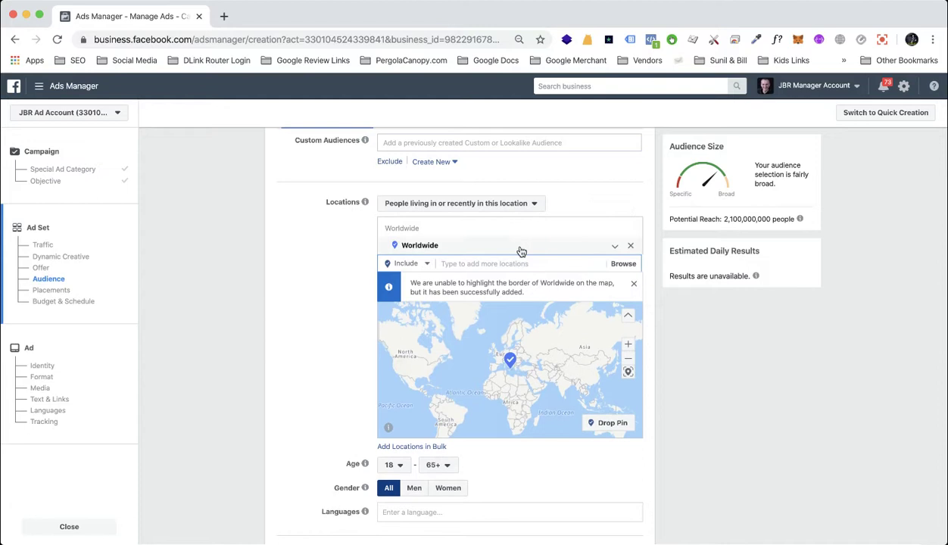
pyautogui.click(630, 246)
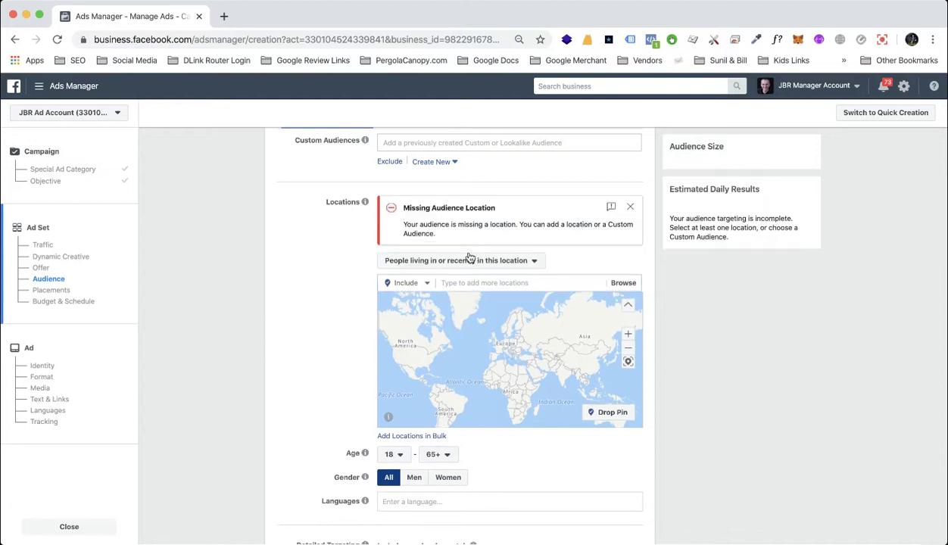
# Add United States as the audience location
pyautogui.click(470, 282)
pyautogui.write('United States')
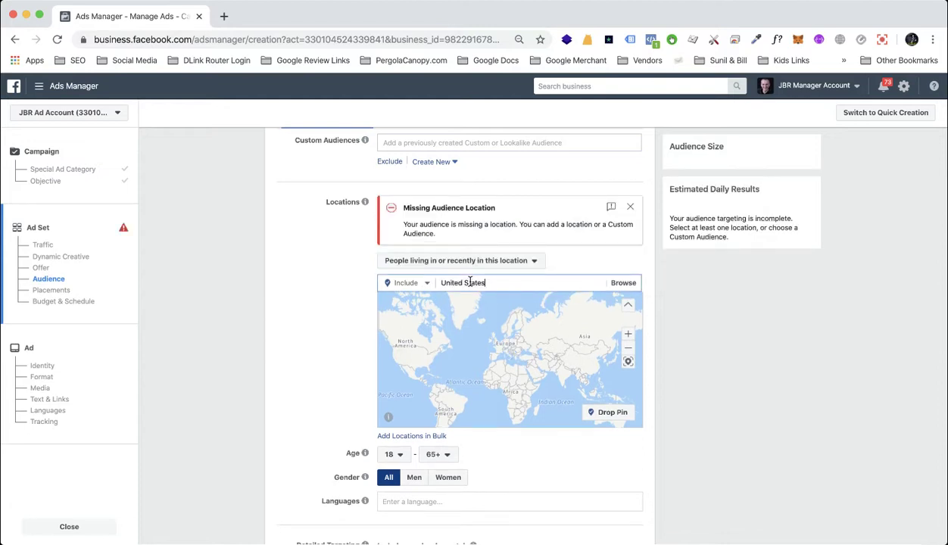
pyautogui.click(462, 301)
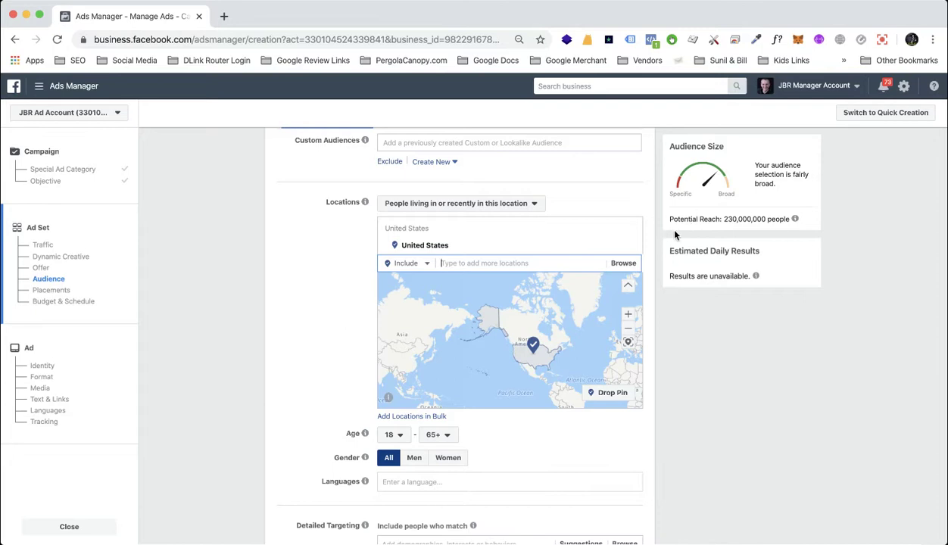
# Set the audience's age range to 20–55 and its gender to Women
pyautogui.scroll(-2, 492, 318)
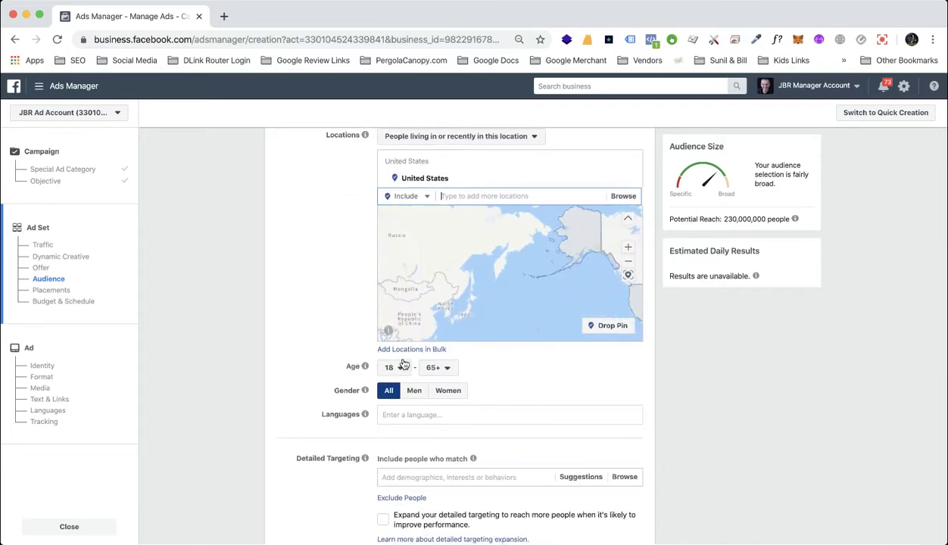
pyautogui.click(402, 367)
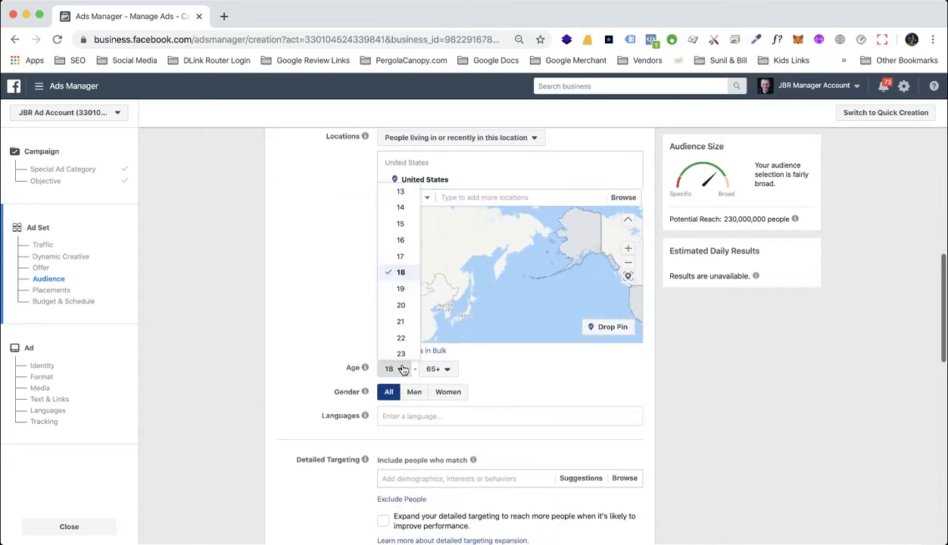
pyautogui.click(401, 306)
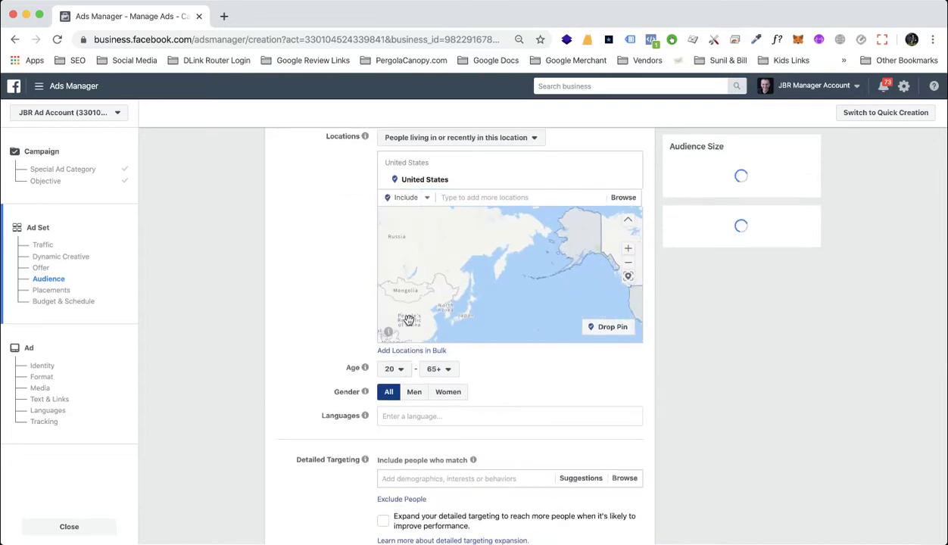
pyautogui.click(448, 369)
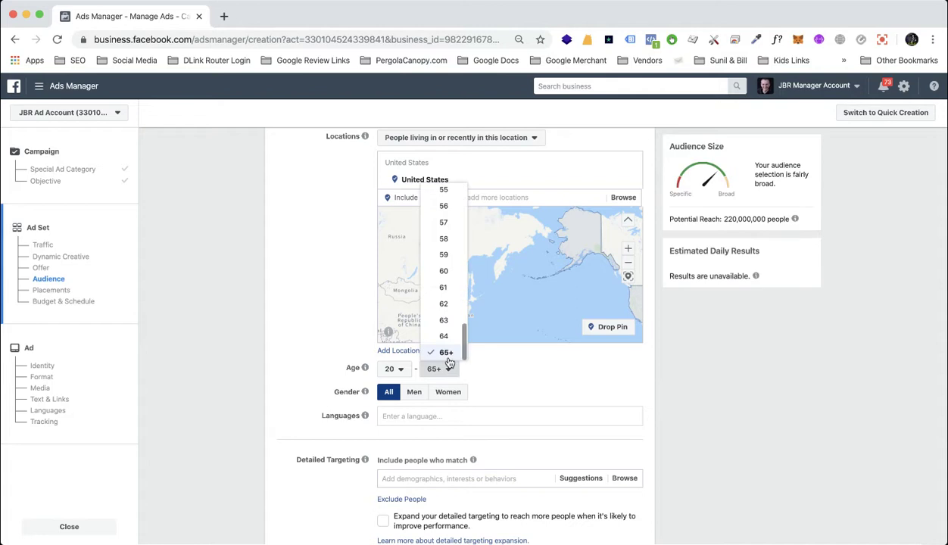
pyautogui.click(446, 191)
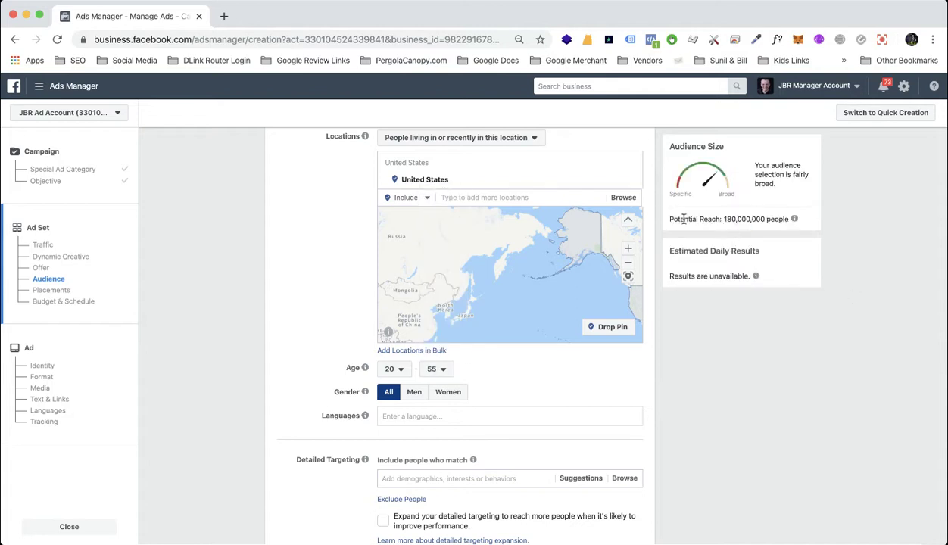
pyautogui.click(414, 392)
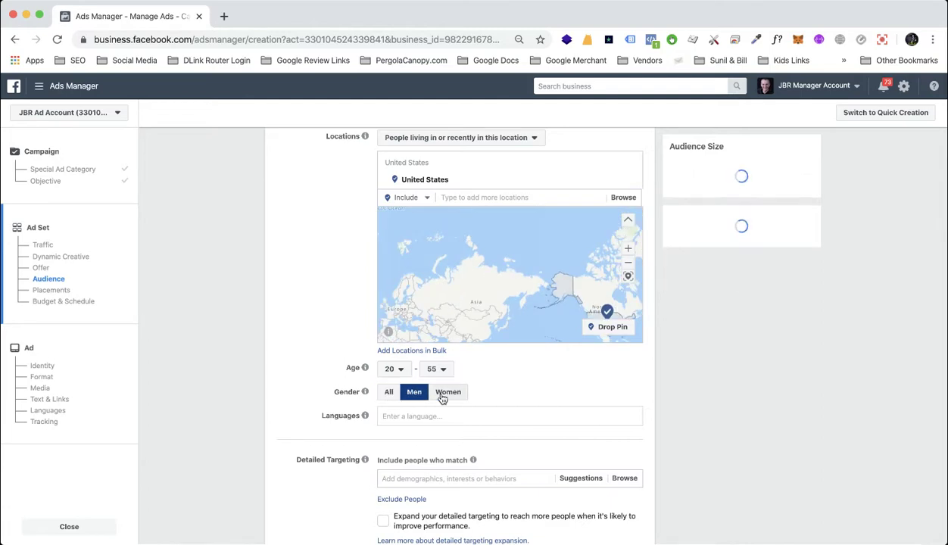
pyautogui.click(447, 392)
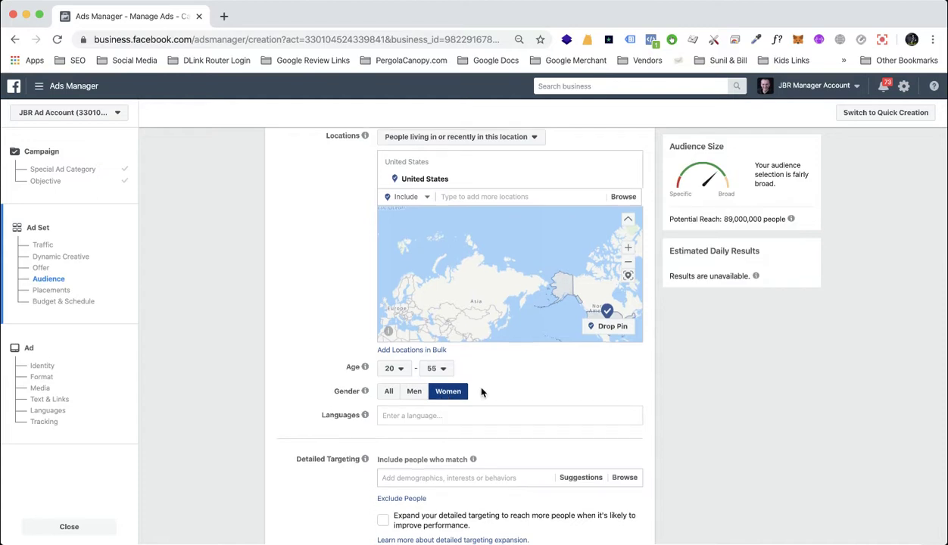
# Search the detailed targeting options for "wedding" and look through the matching interests
pyautogui.scroll(-5, 481, 392)
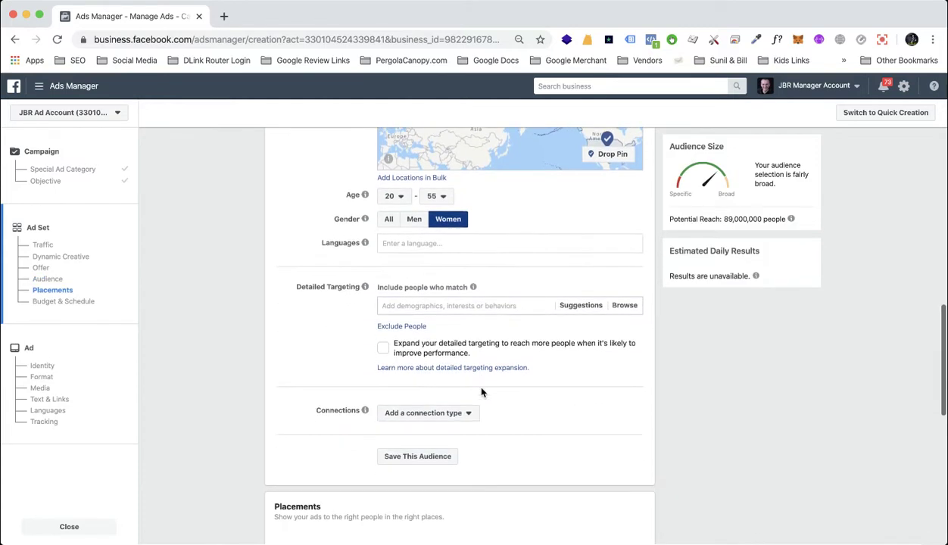
pyautogui.moveTo(364, 287)
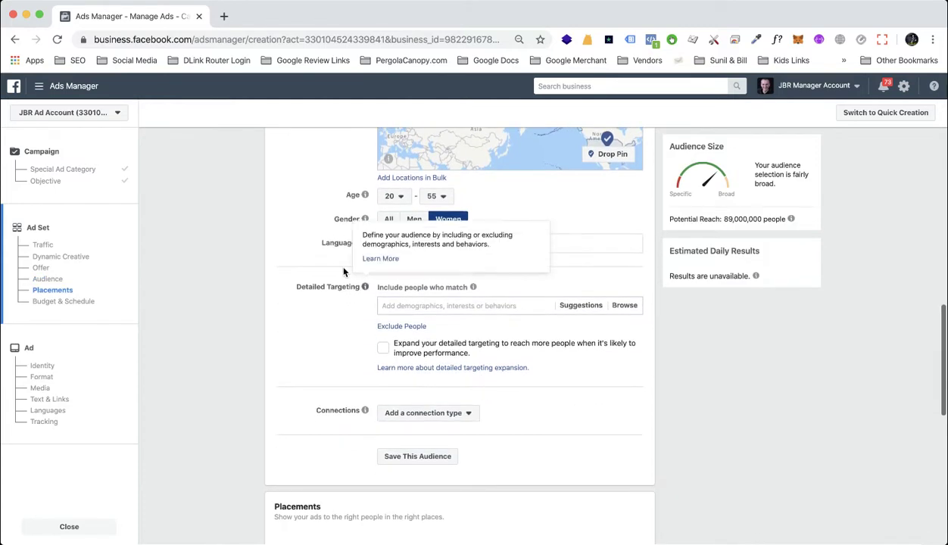
pyautogui.click(410, 304)
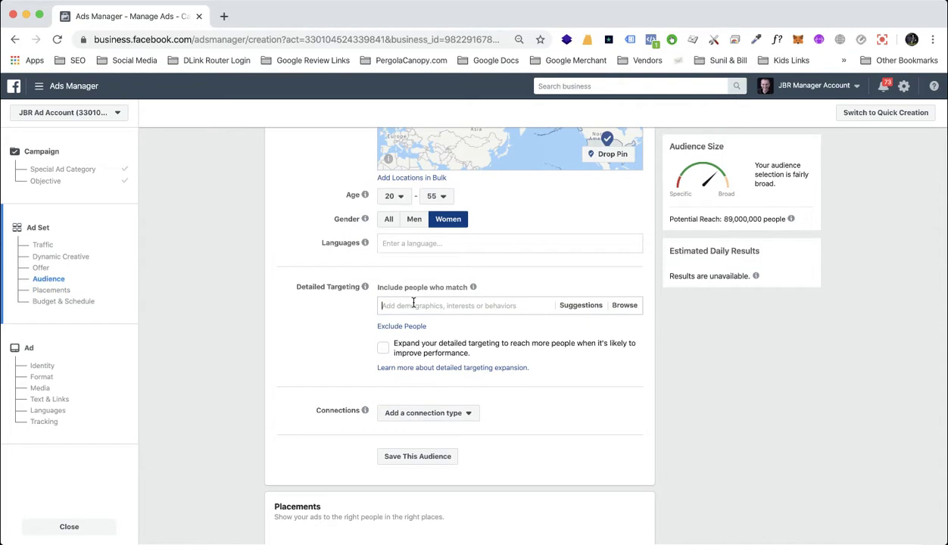
pyautogui.write('wedding')
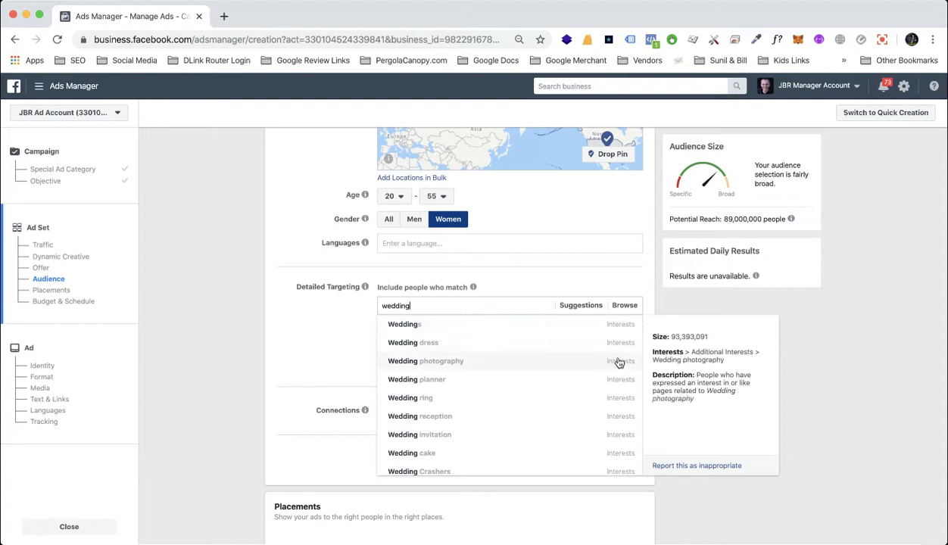
pyautogui.scroll(-1, 618, 378)
pyautogui.scroll(-6, 619, 382)
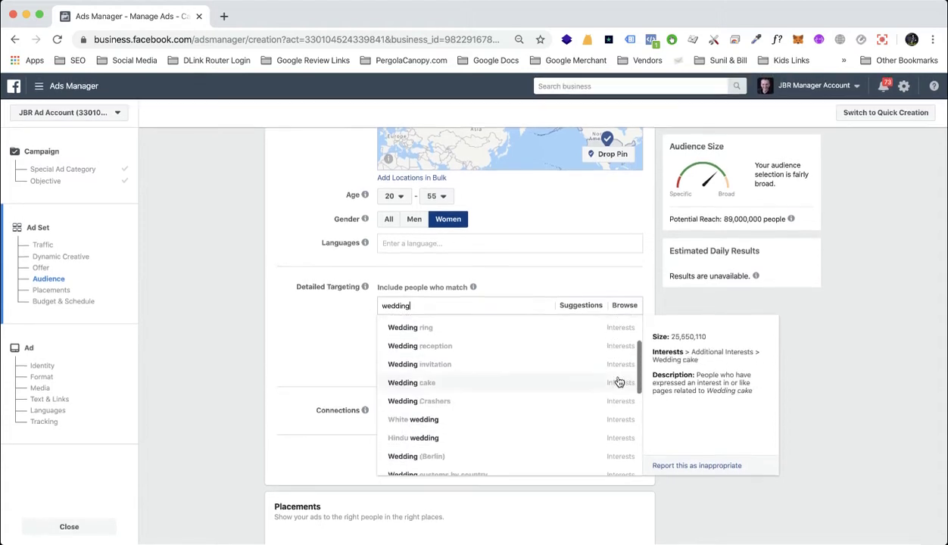
pyautogui.scroll(-4, 619, 382)
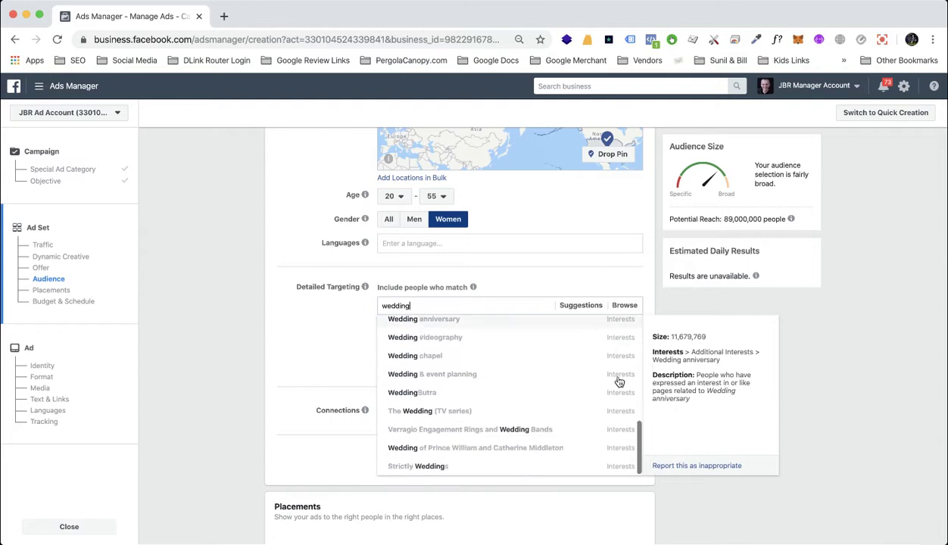
pyautogui.scroll(6, 618, 382)
pyautogui.scroll(5, 618, 382)
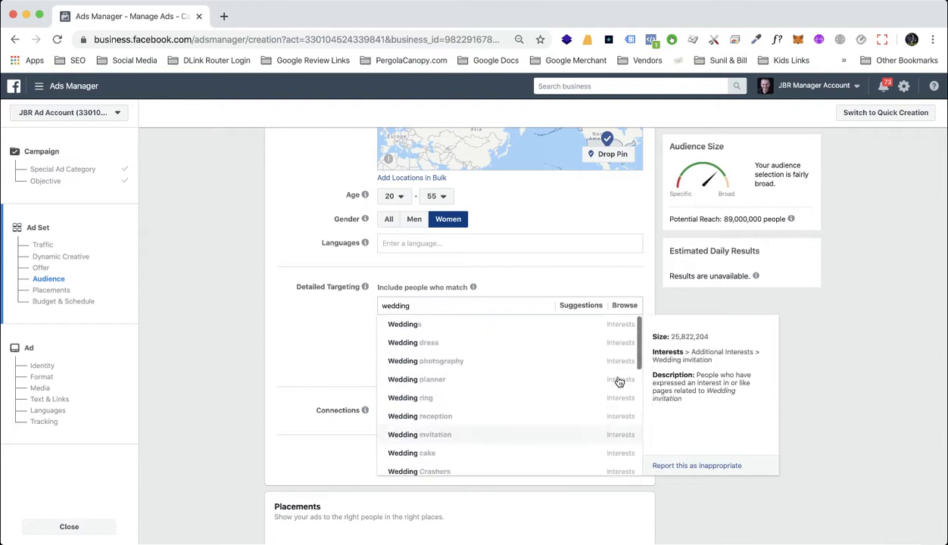
pyautogui.click(580, 306)
pyautogui.click(580, 307)
pyautogui.click(580, 307)
# Search the detailed targeting options for "music" and look through the matching interests
pyautogui.click(478, 305)
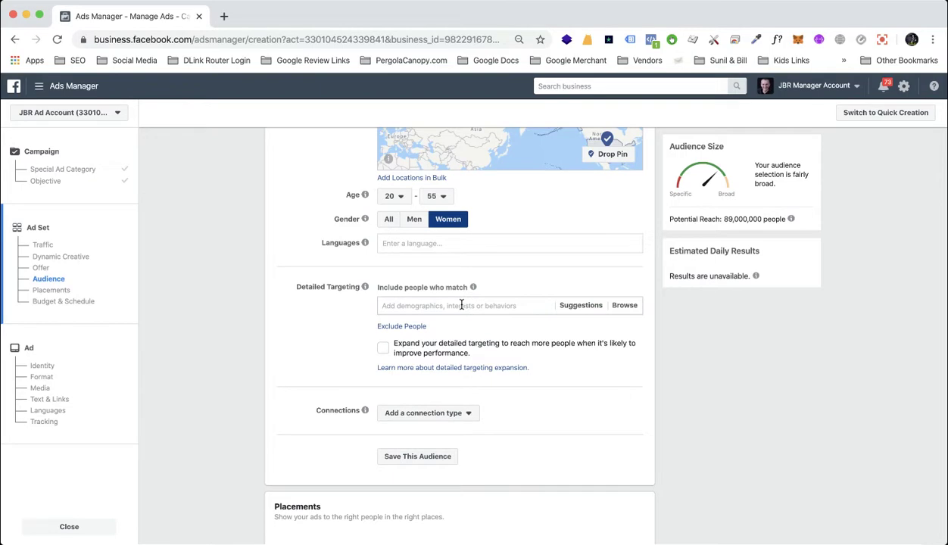
pyautogui.write('music')
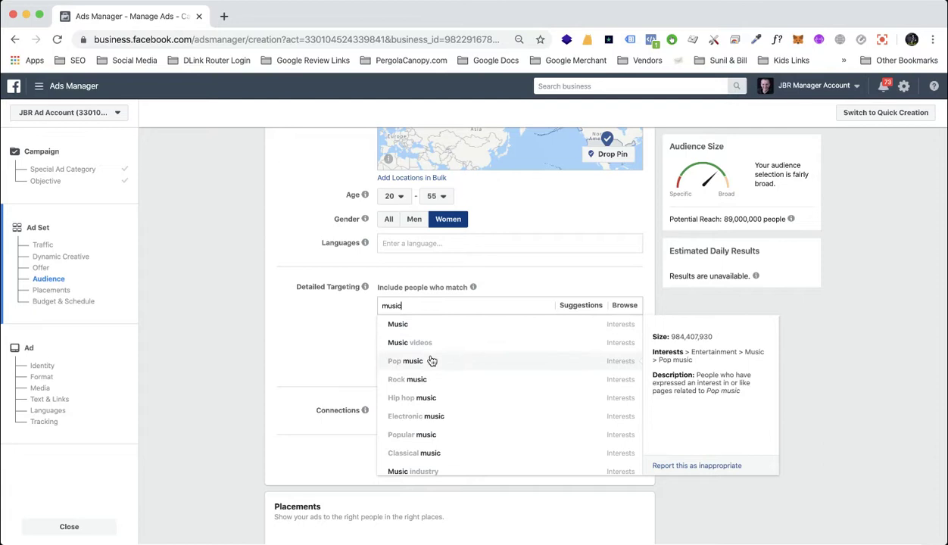
pyautogui.scroll(-1, 424, 364)
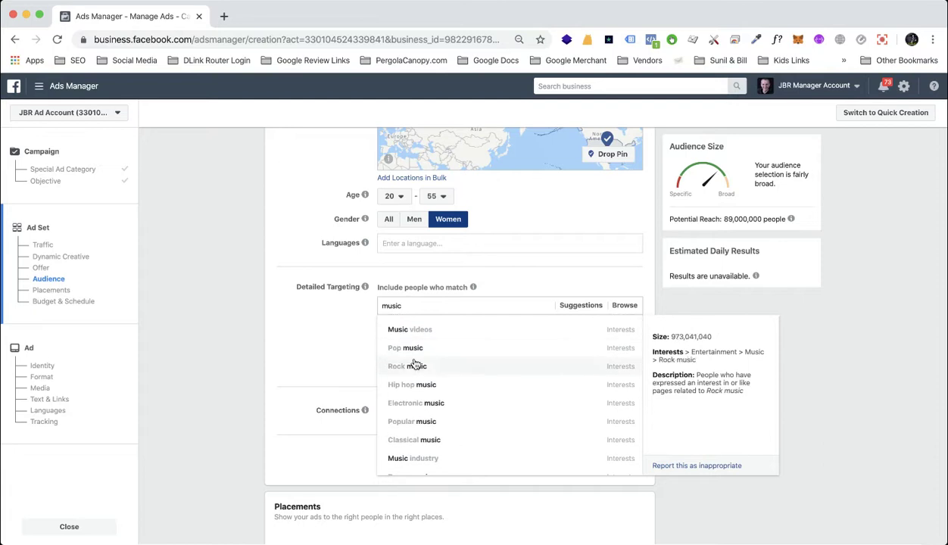
pyautogui.scroll(1, 416, 365)
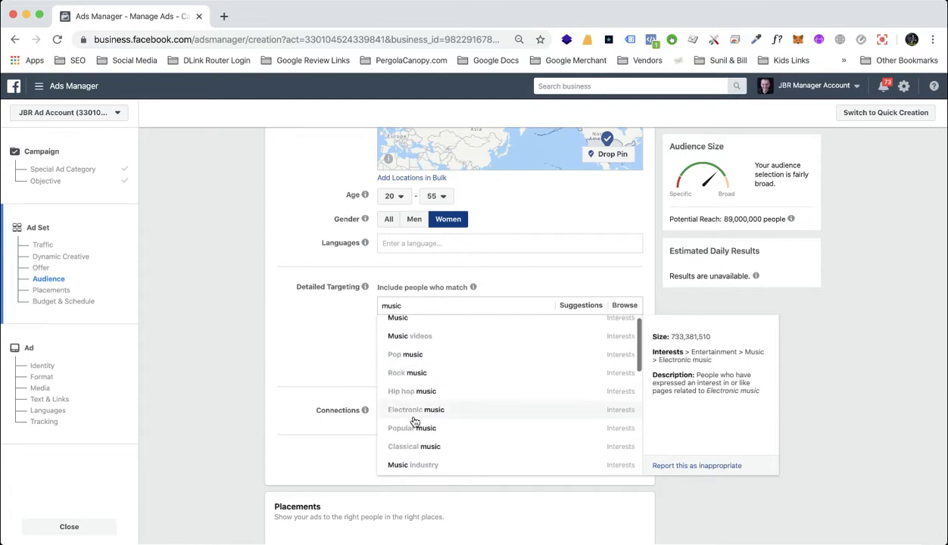
pyautogui.scroll(1, 414, 349)
# Search detailed targeting for "gardening" and add Gardening both as an employer and as a job title
pyautogui.doubleClick(387, 305)
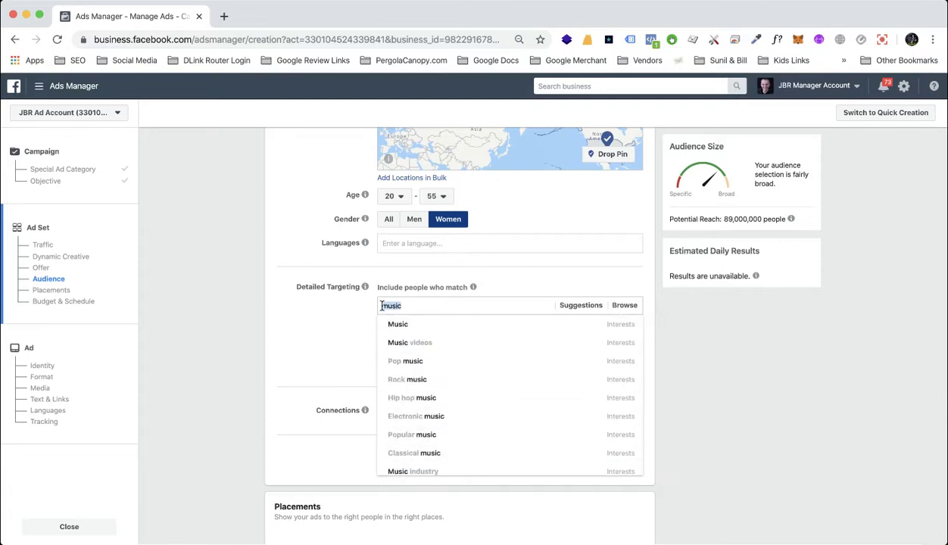
pyautogui.write('gardening')
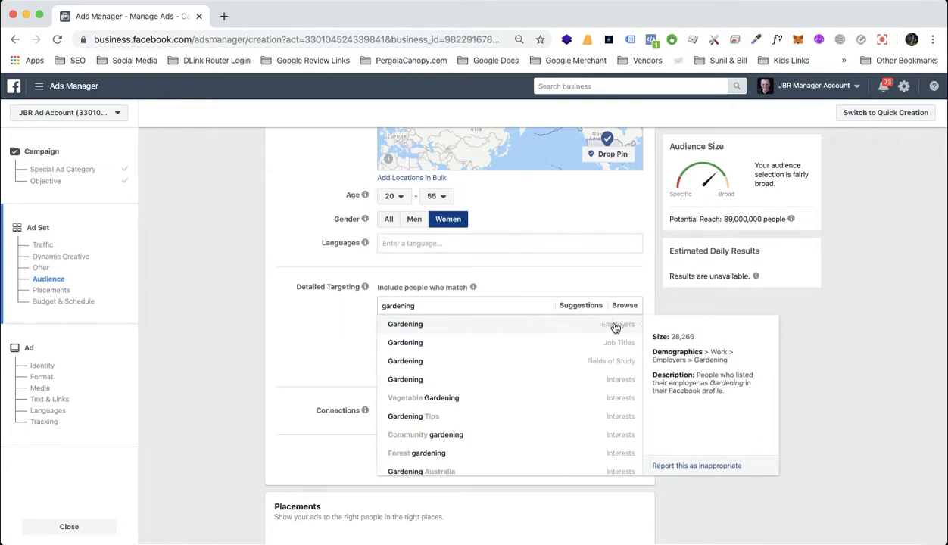
pyautogui.click(615, 327)
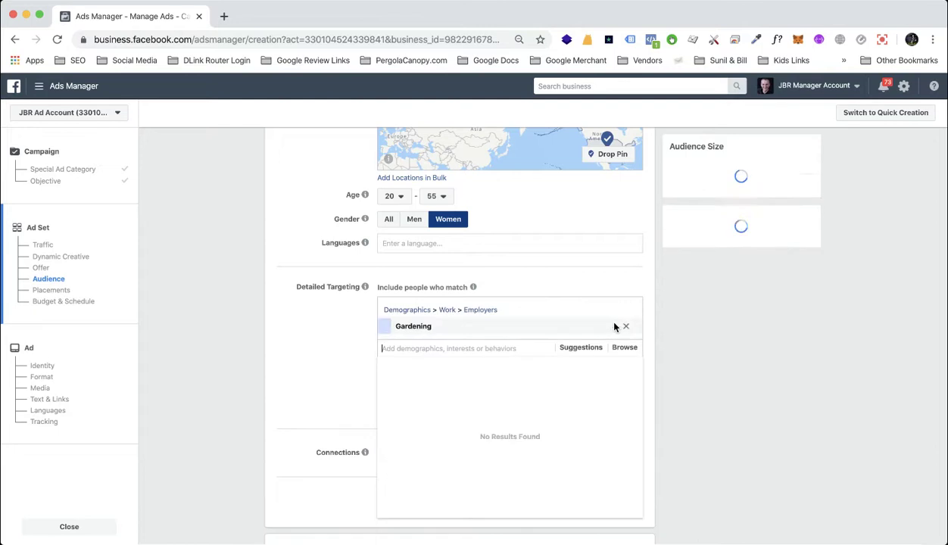
pyautogui.write('gardening')
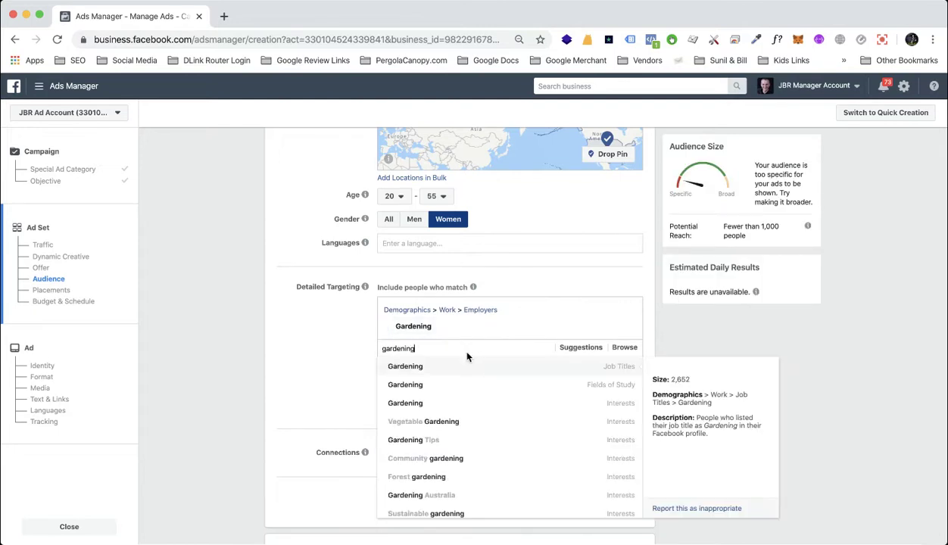
pyautogui.click(607, 371)
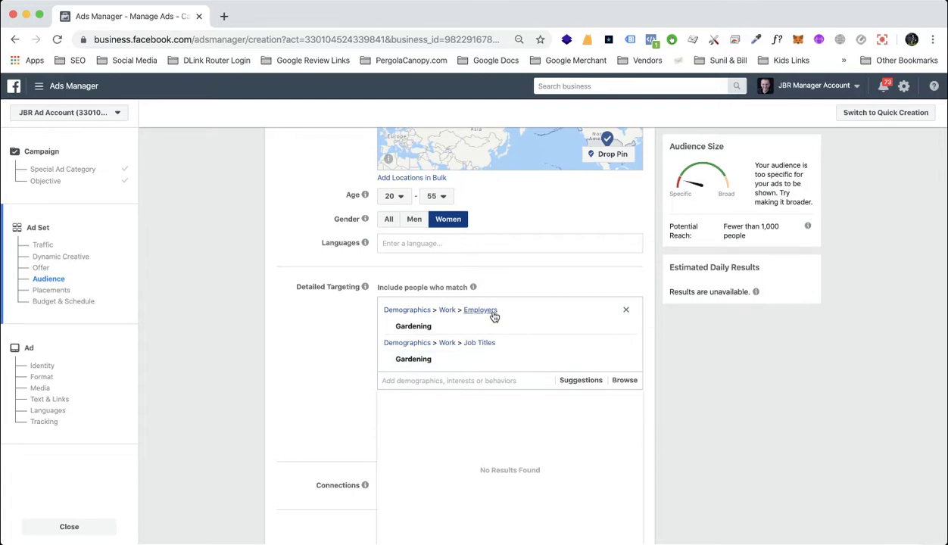
# Broaden the audience to all genders and an age range of 18–65+
pyautogui.moveTo(807, 226)
pyautogui.click(386, 221)
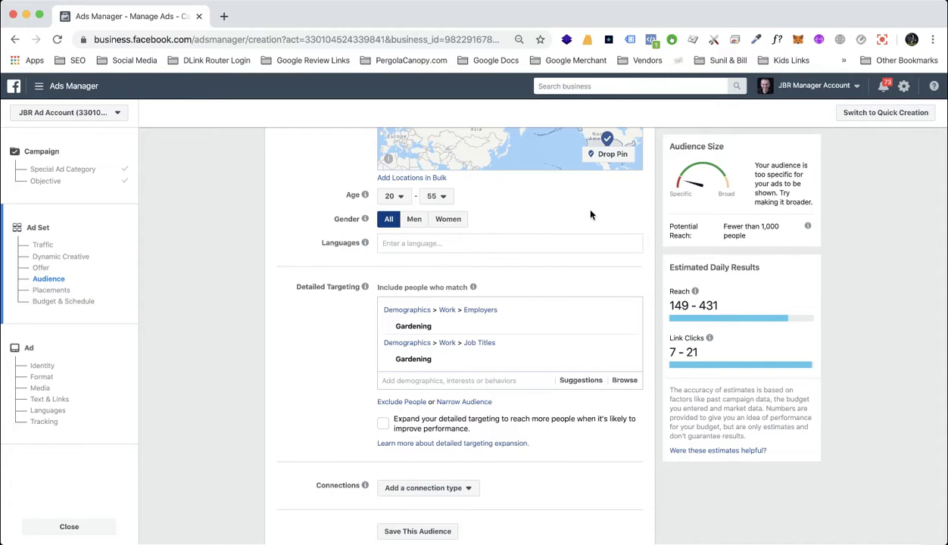
pyautogui.click(435, 196)
pyautogui.scroll(-3, 448, 302)
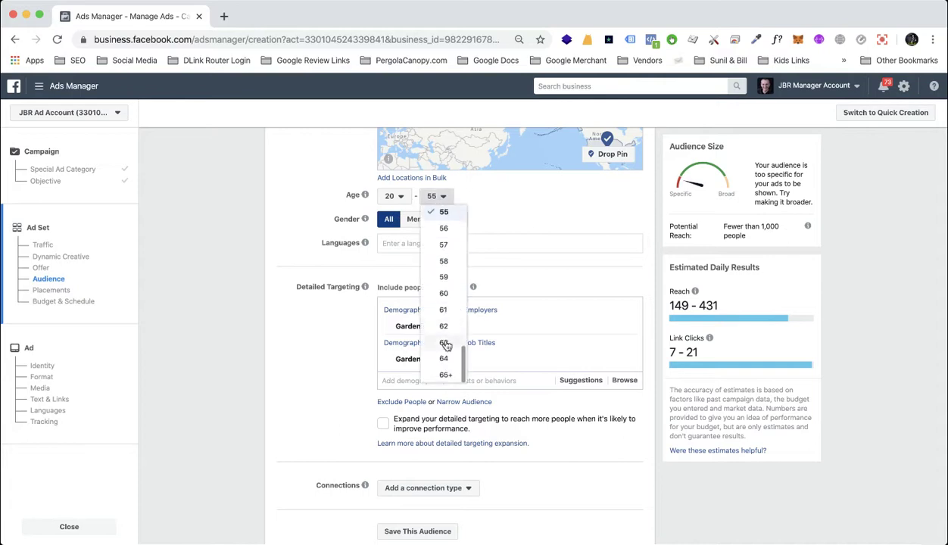
pyautogui.click(445, 374)
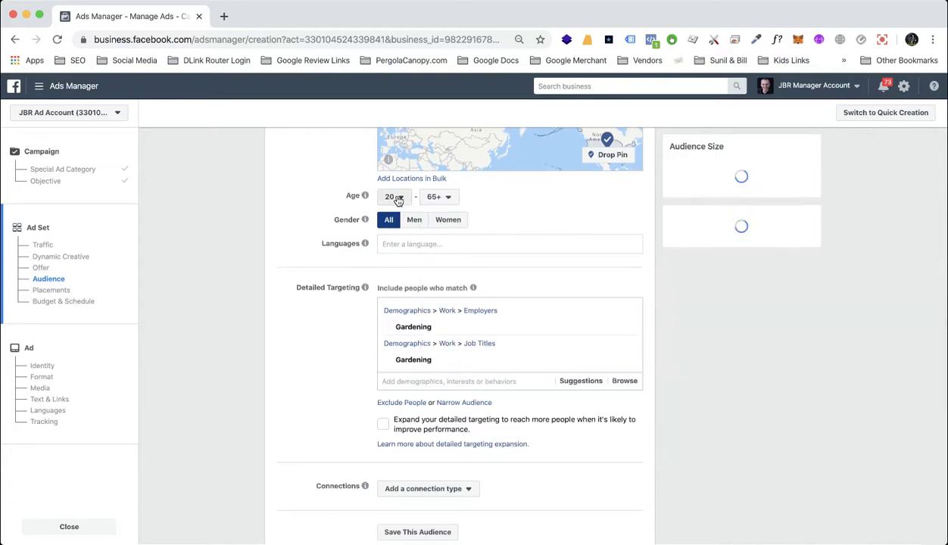
pyautogui.click(398, 200)
pyautogui.click(401, 297)
# Search detailed targeting for "garden" and add the Garden interest to the audience
pyautogui.scroll(-1, 401, 297)
pyautogui.click(435, 356)
pyautogui.write('garden')
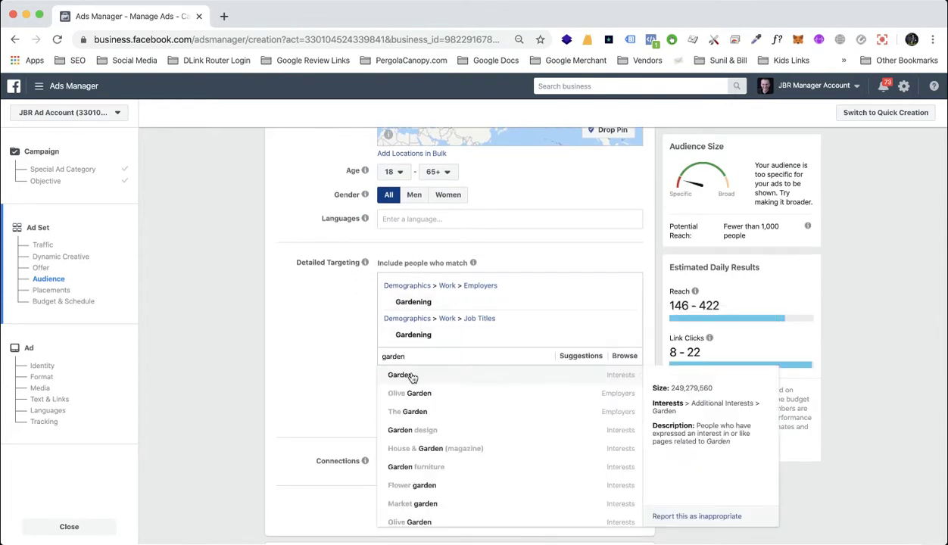
pyautogui.click(413, 376)
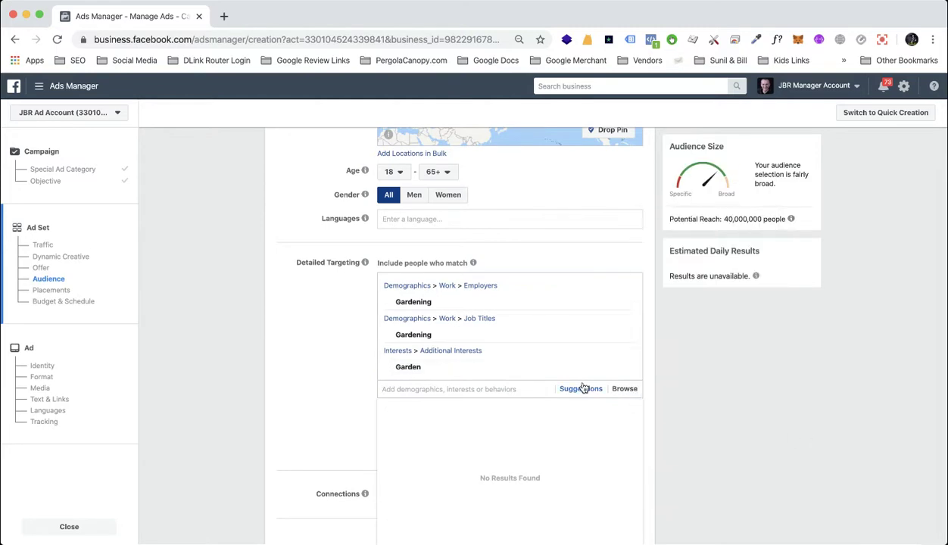
# Switch the ad set from automatic placements to manually edited placements
pyautogui.scroll(-2, 730, 333)
pyautogui.scroll(-8, 671, 328)
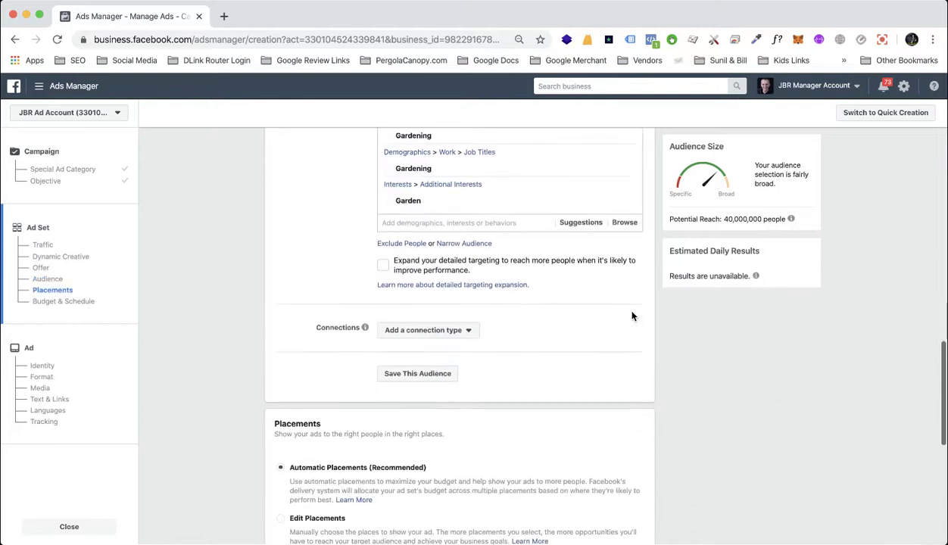
pyautogui.scroll(-6, 632, 316)
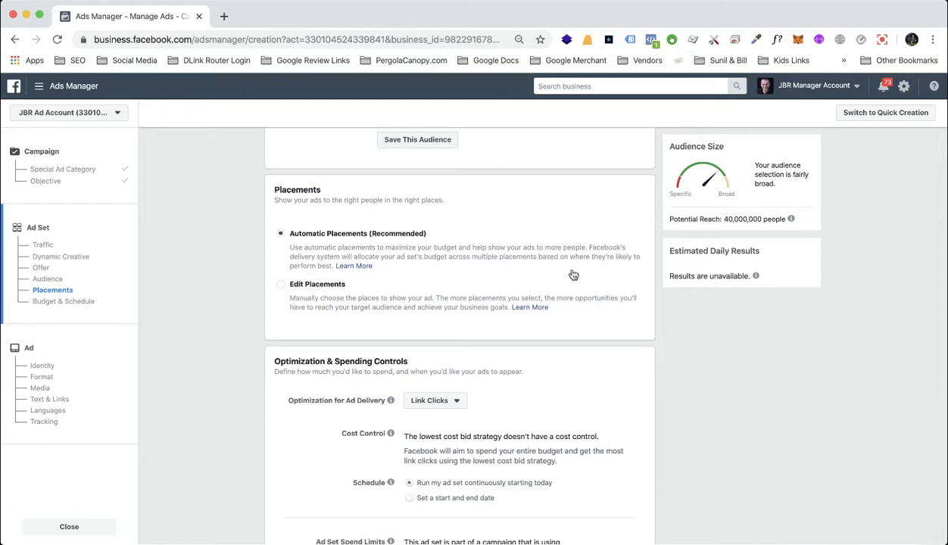
pyautogui.click(280, 287)
pyautogui.scroll(-4, 686, 311)
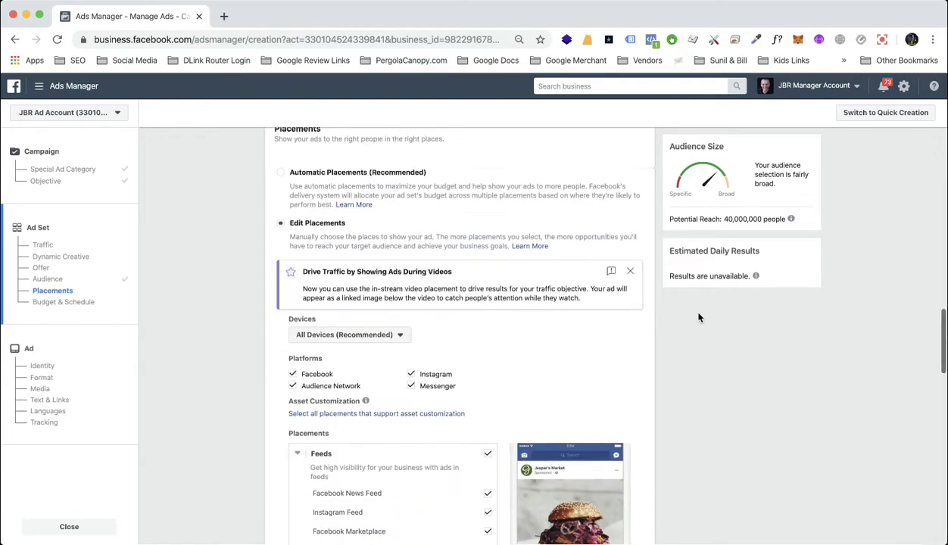
# Exclude Facebook Marketplace, Facebook Video Feeds, Instagram Explore and Messenger Inbox from the Feeds placements
pyautogui.scroll(-2, 701, 320)
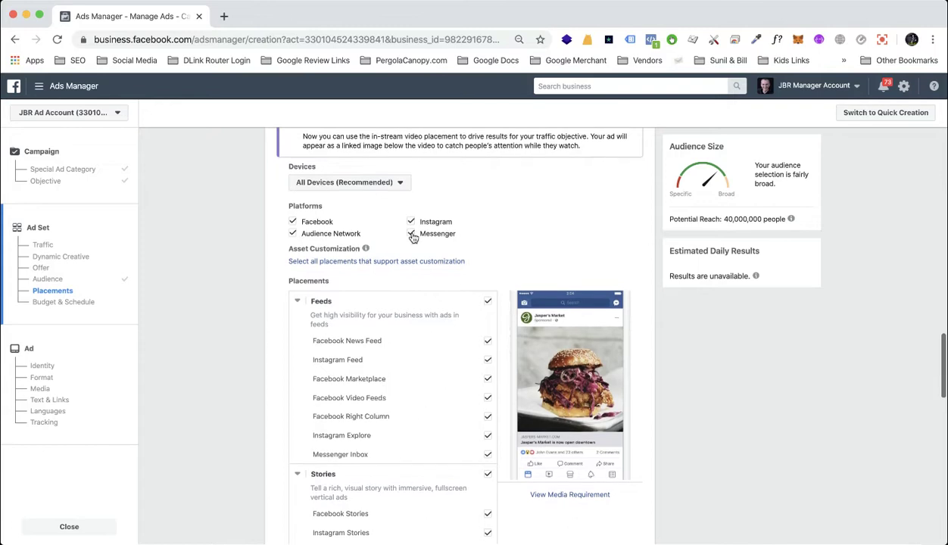
pyautogui.scroll(-1, 354, 314)
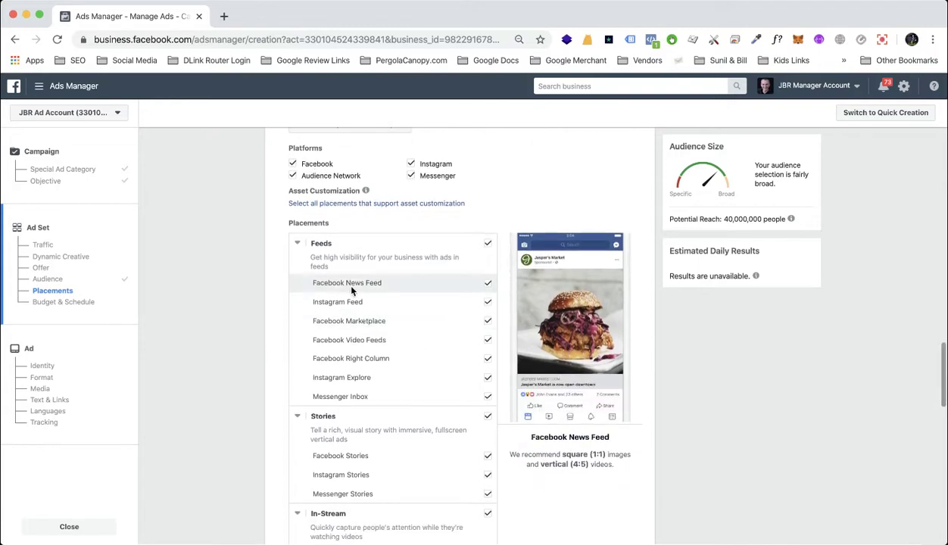
pyautogui.click(487, 321)
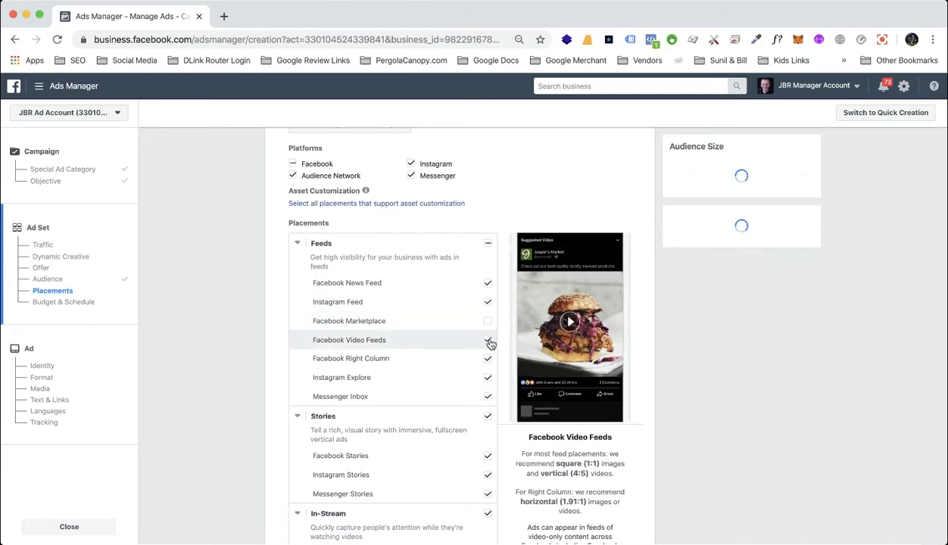
pyautogui.click(488, 342)
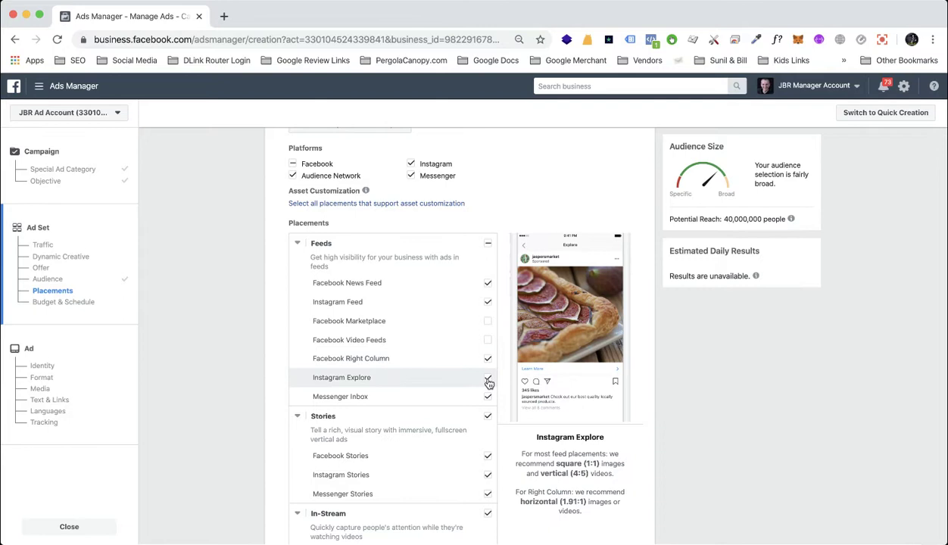
pyautogui.click(489, 382)
pyautogui.click(487, 398)
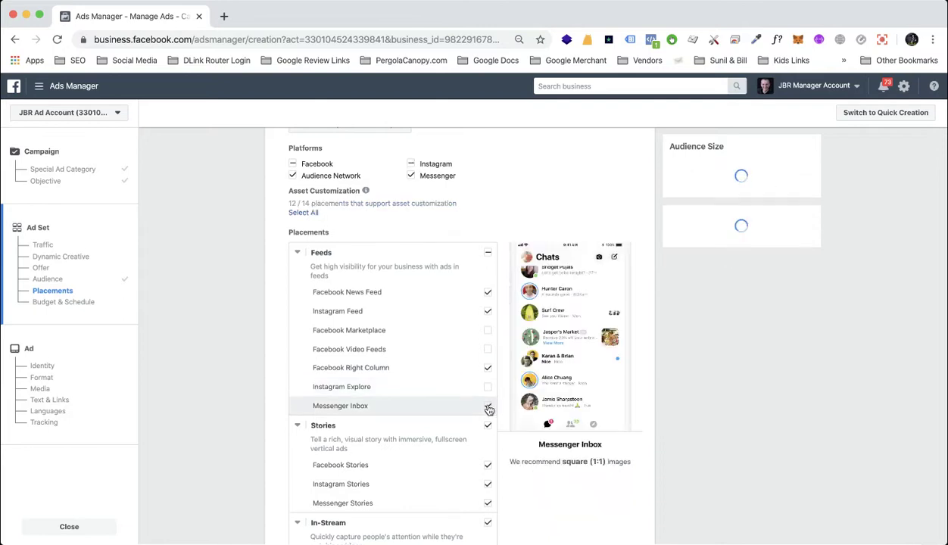
# Exclude the Stories, Search, In-Article, and Apps and Sites placement groups
pyautogui.scroll(-3, 454, 393)
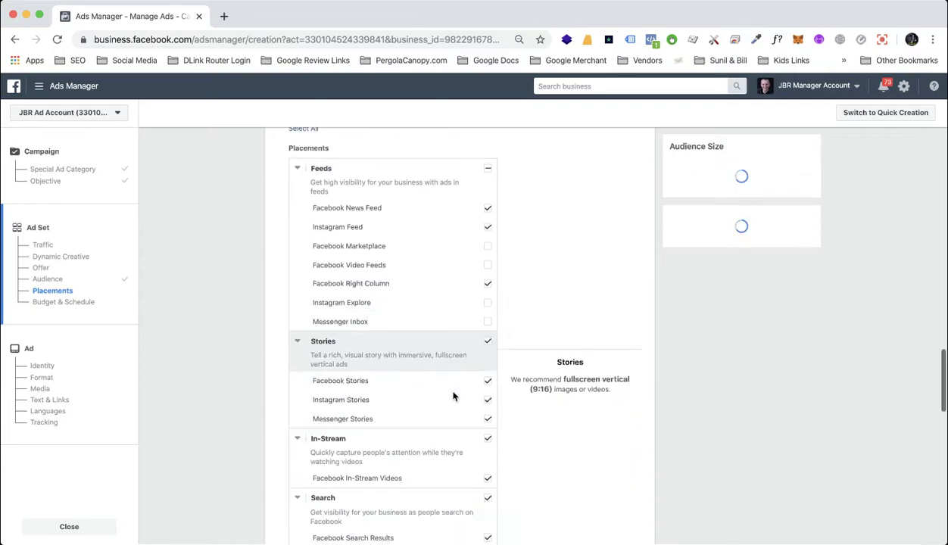
pyautogui.click(488, 330)
pyautogui.scroll(-1, 485, 409)
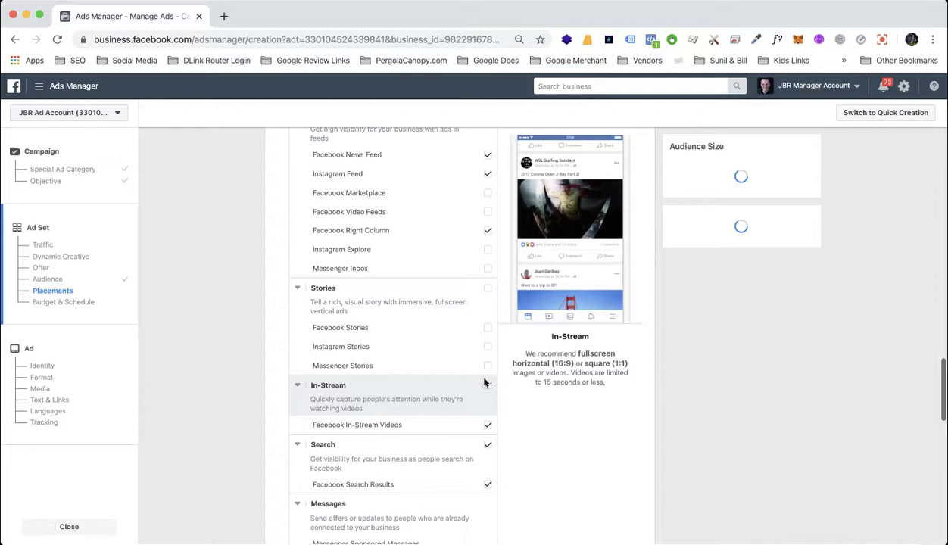
pyautogui.scroll(-2, 400, 392)
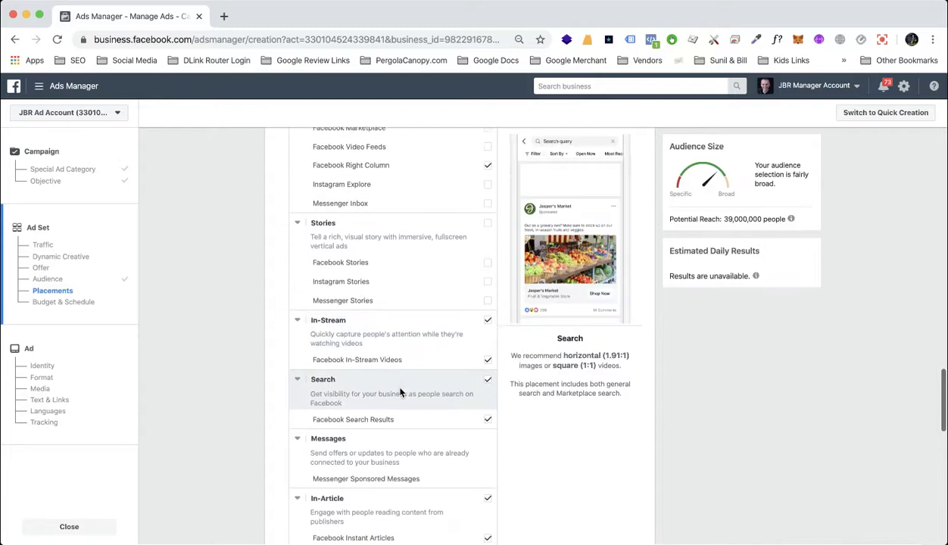
pyautogui.click(487, 379)
pyautogui.scroll(-4, 429, 393)
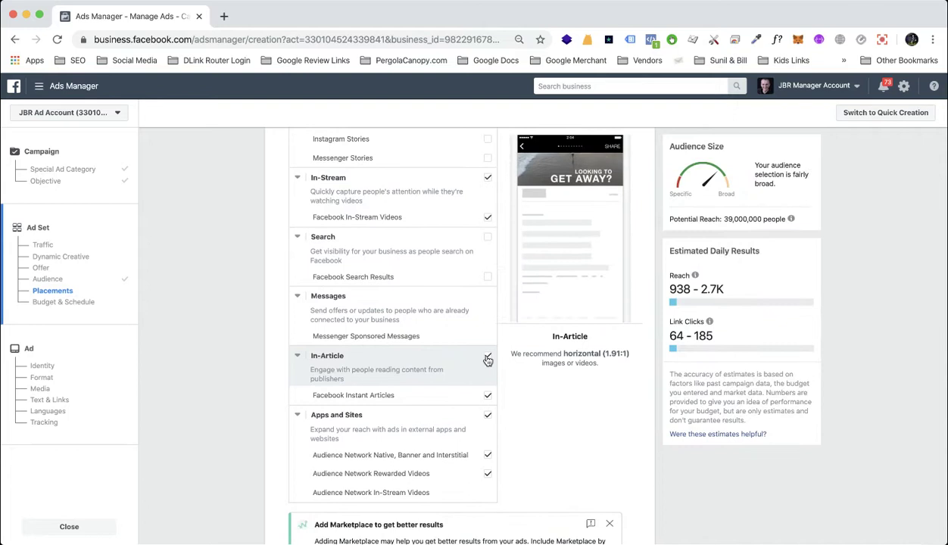
pyautogui.click(487, 361)
pyautogui.click(488, 417)
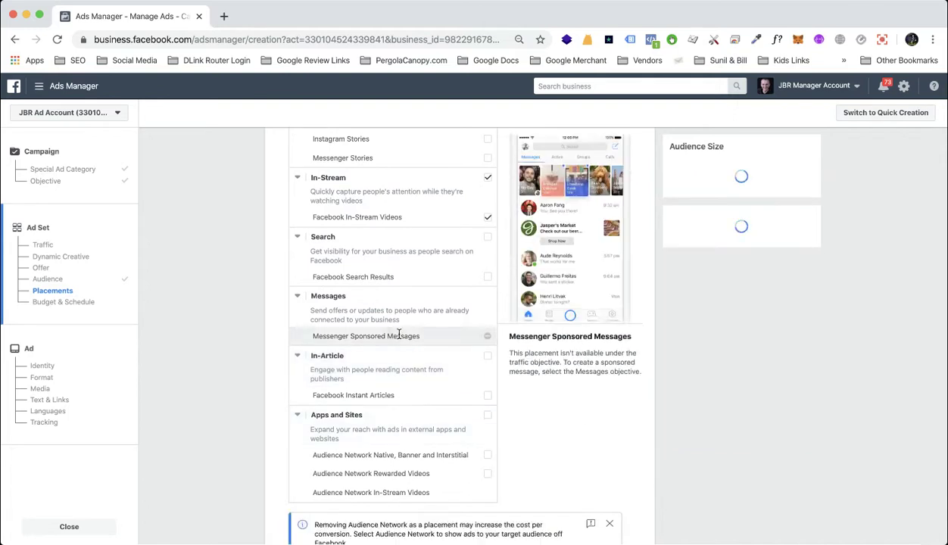
# Review the selected platforms and check the available options for specific mobile devices and operating systems
pyautogui.scroll(5, 437, 396)
pyautogui.scroll(3, 436, 396)
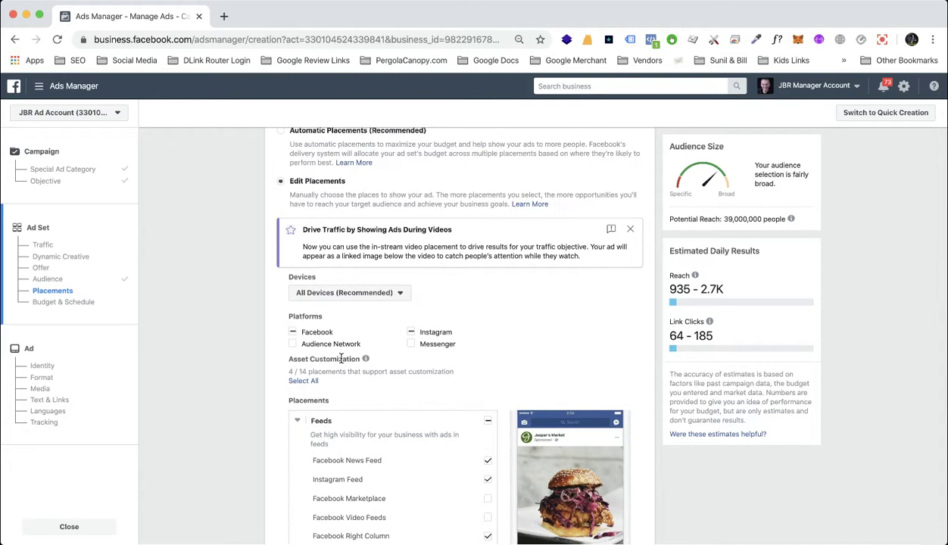
pyautogui.scroll(-8, 311, 332)
pyautogui.scroll(-6, 309, 332)
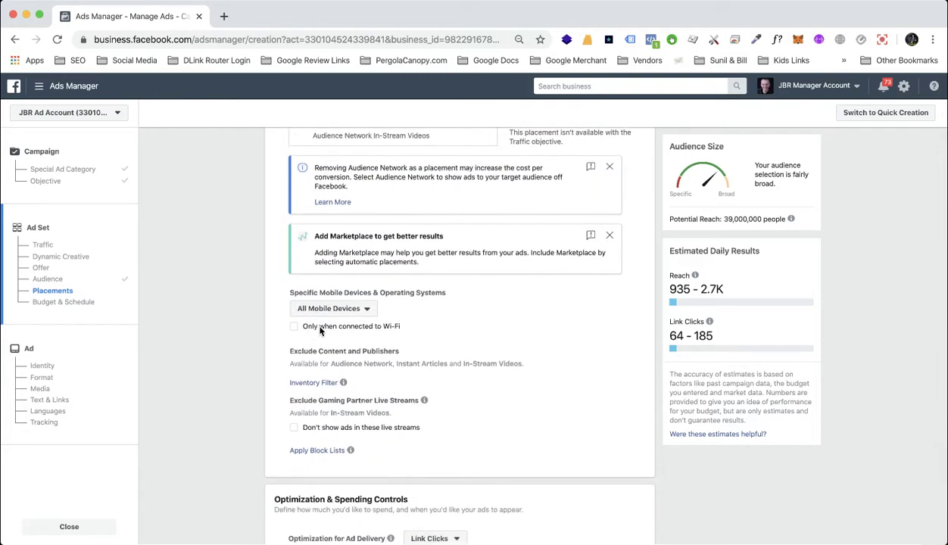
pyautogui.click(334, 311)
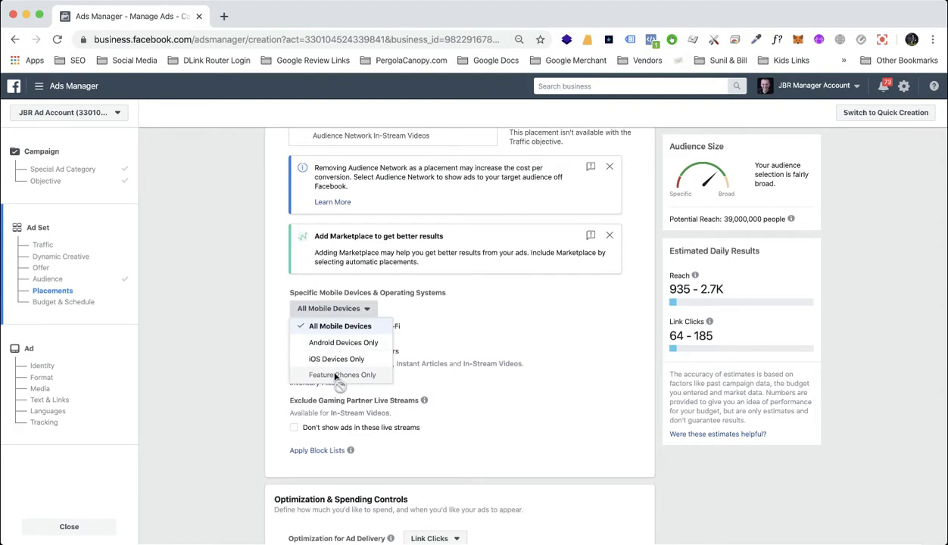
pyautogui.click(217, 297)
# Choose Link Clicks as the optimization for ad delivery
pyautogui.scroll(-3, 220, 298)
pyautogui.scroll(-4, 225, 309)
pyautogui.click(444, 288)
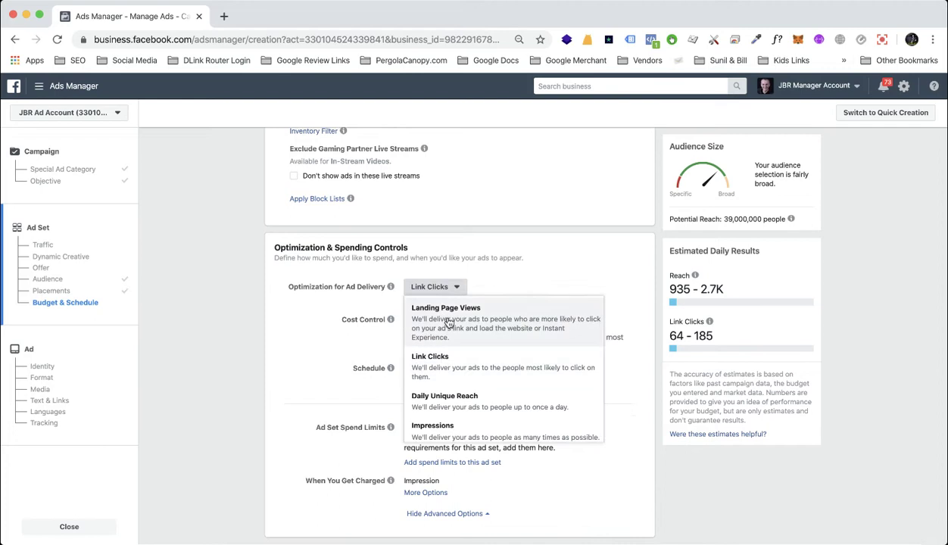
pyautogui.click(443, 377)
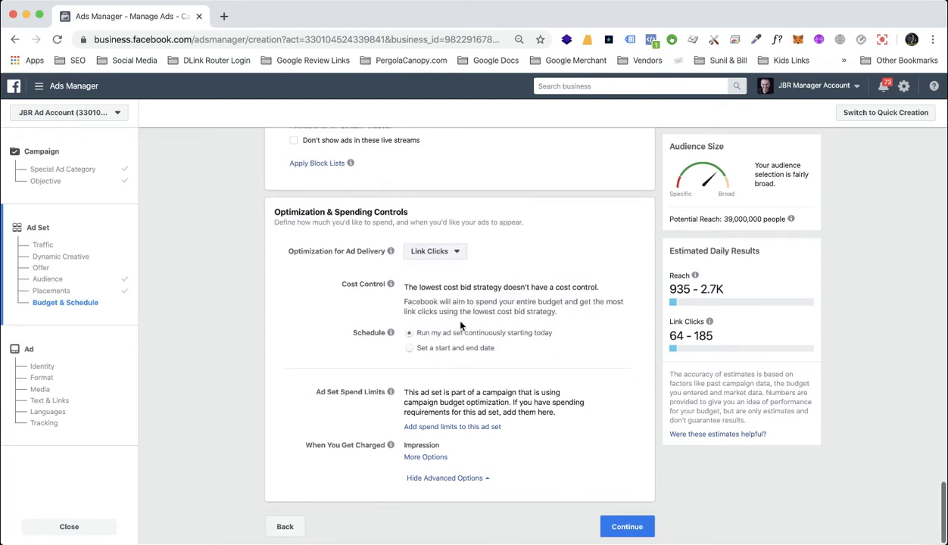
# Set the ad set schedule to run between a start and end date, and check the start date calendar
pyautogui.click(408, 350)
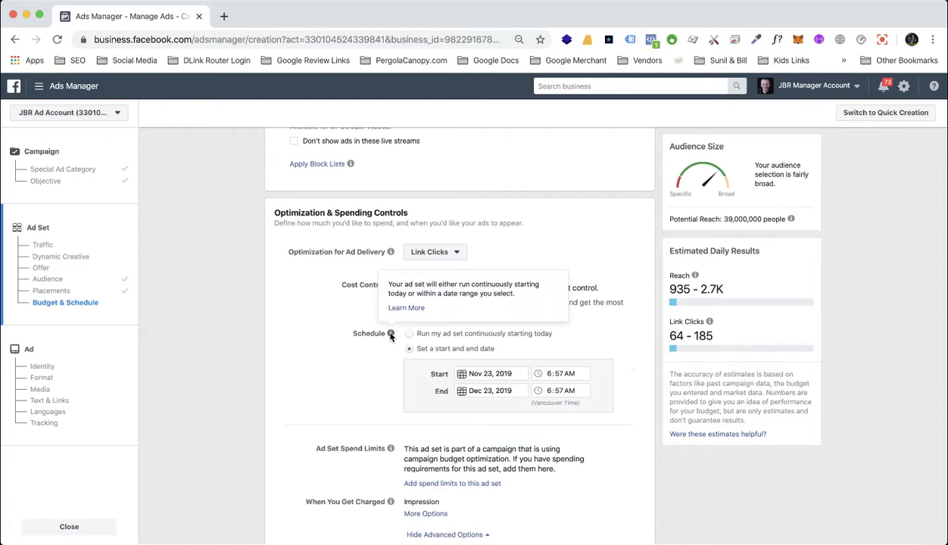
pyautogui.click(504, 372)
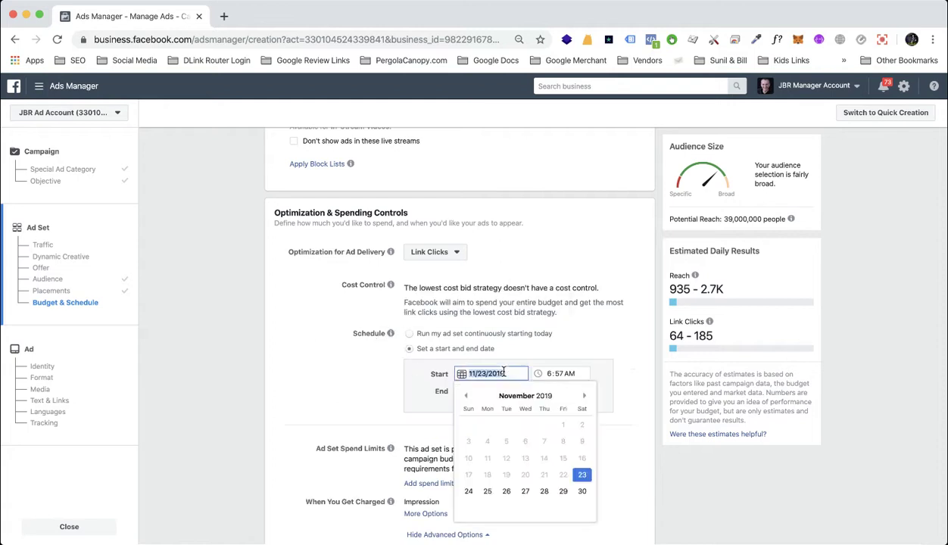
pyautogui.click(295, 325)
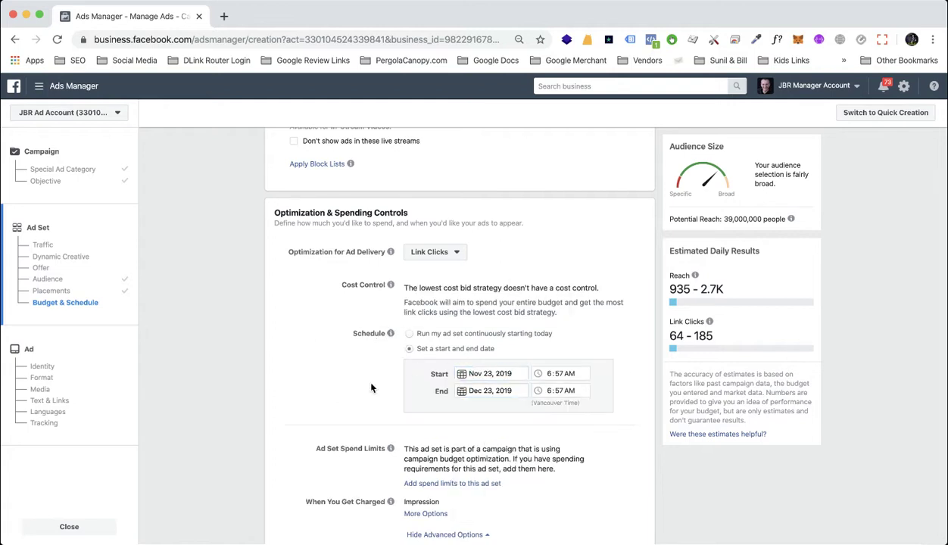
# Set the ad set schedule's end date to Nov 29, 2019 and continue to the ad setup
pyautogui.click(495, 390)
pyautogui.click(467, 413)
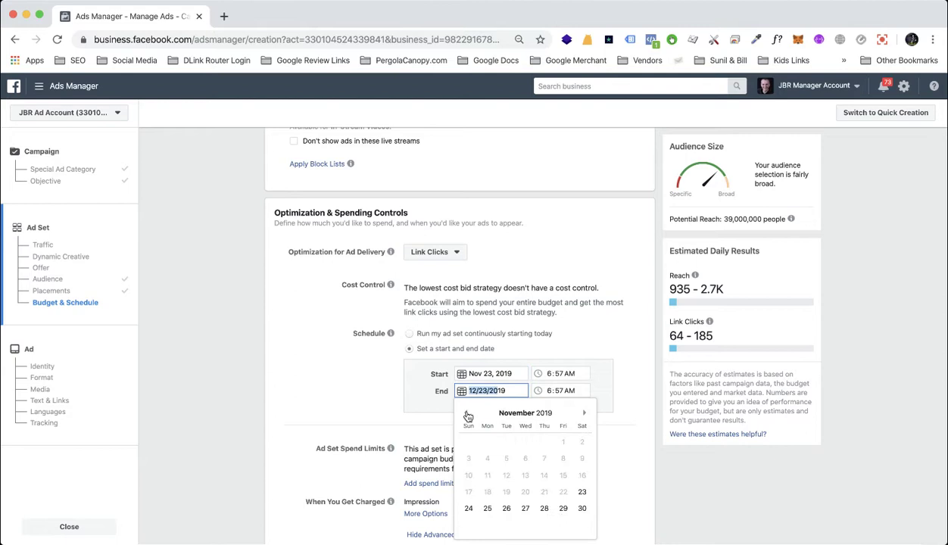
pyautogui.click(563, 510)
pyautogui.scroll(-3, 273, 374)
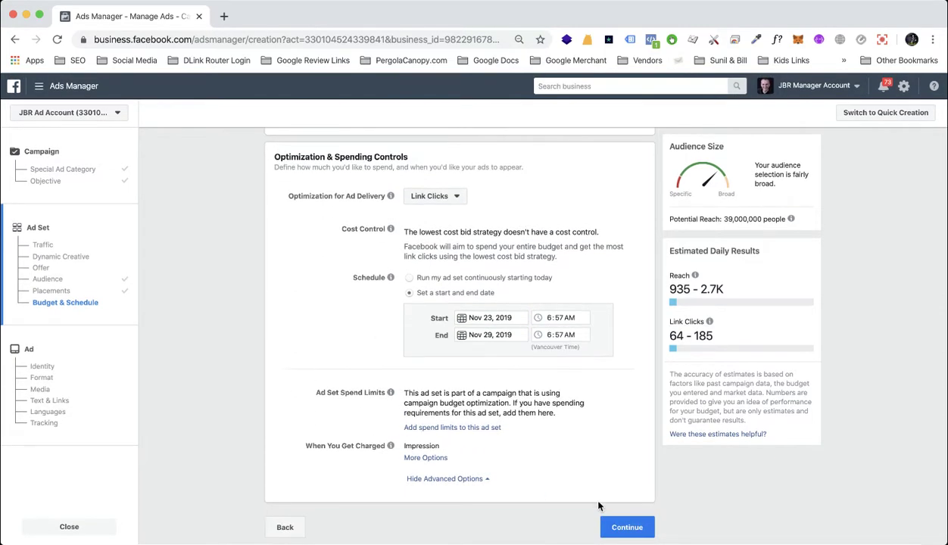
pyautogui.click(626, 527)
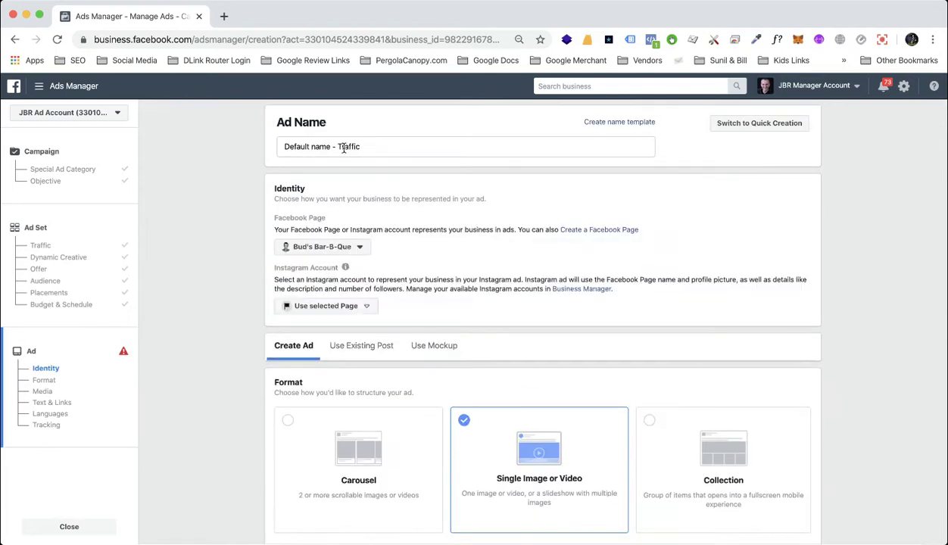
# Rename the ad to "Ad name - Traffic" and choose the page listed under JBR as its Facebook Page
pyautogui.doubleClick(310, 146)
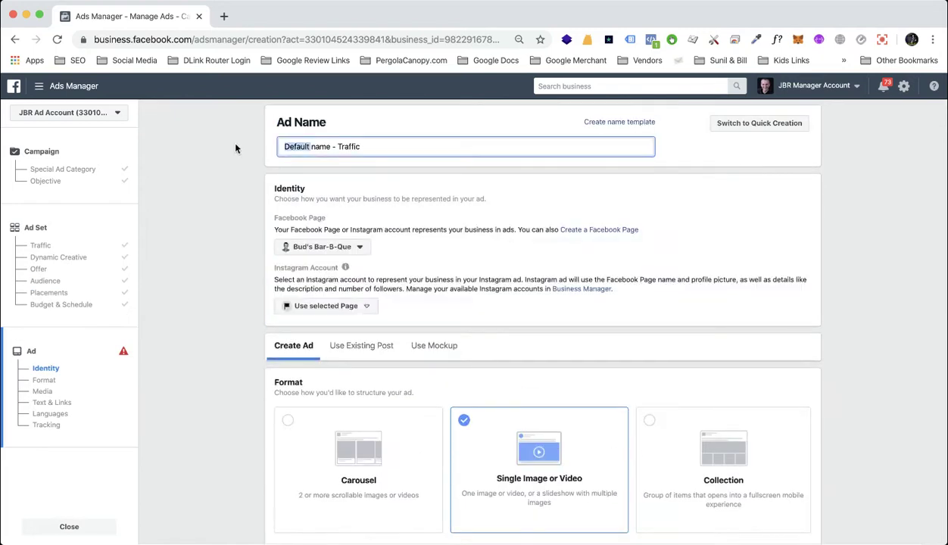
pyautogui.write('Ad')
pyautogui.click(325, 246)
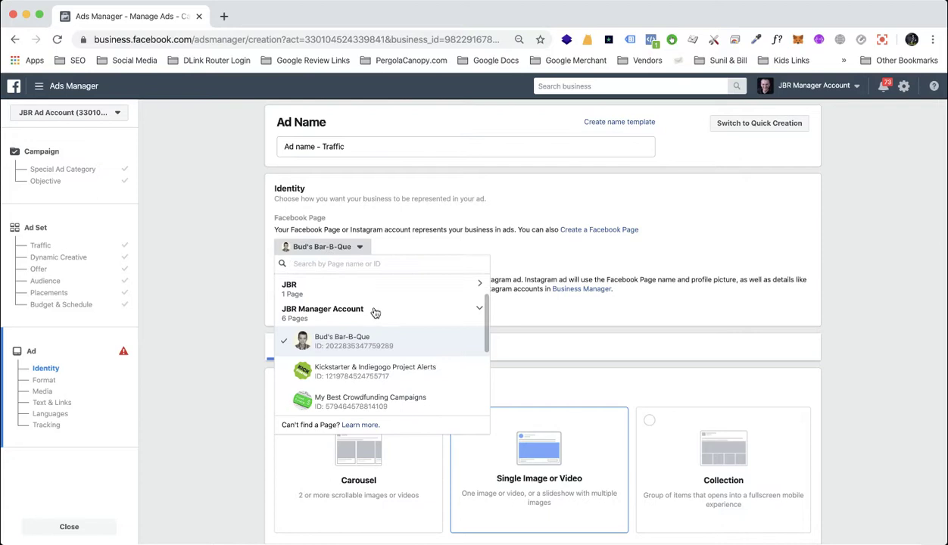
pyautogui.click(318, 295)
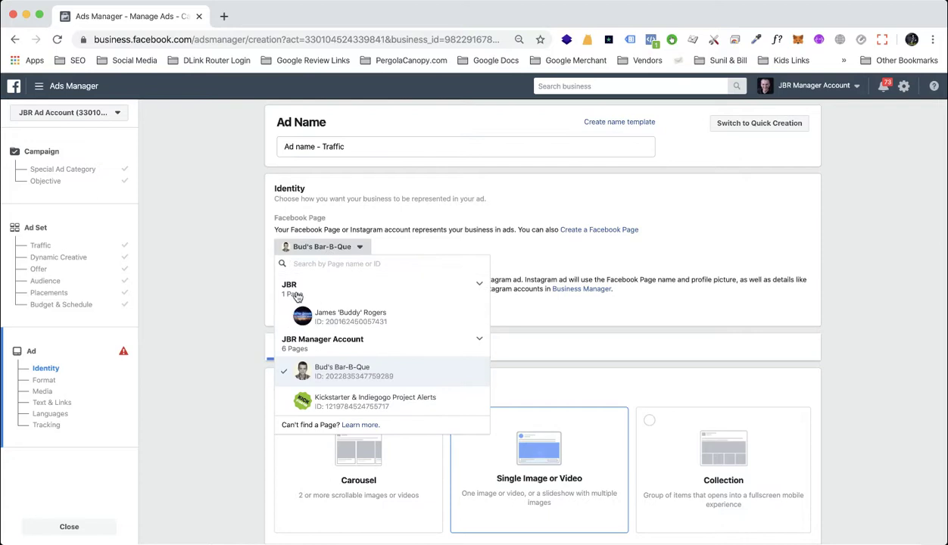
pyautogui.click(357, 318)
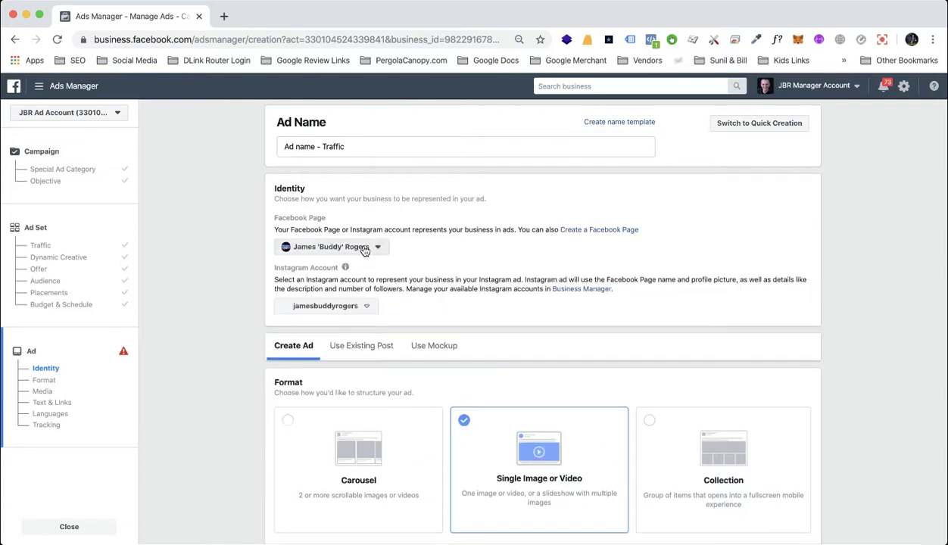
# Look through the available Facebook Pages and switch the ad's identity to Richmond Building Supplies
pyautogui.click(371, 247)
pyautogui.scroll(-5, 363, 331)
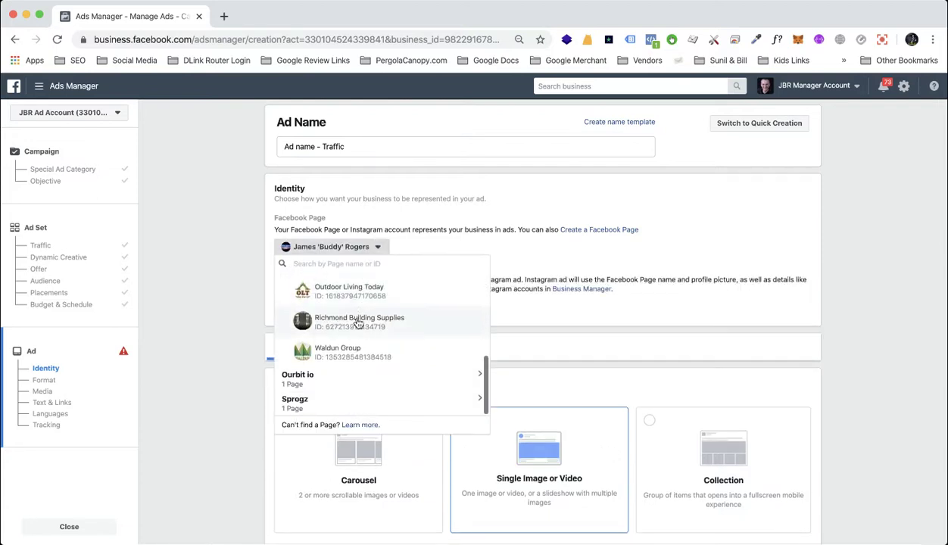
pyautogui.scroll(4, 344, 362)
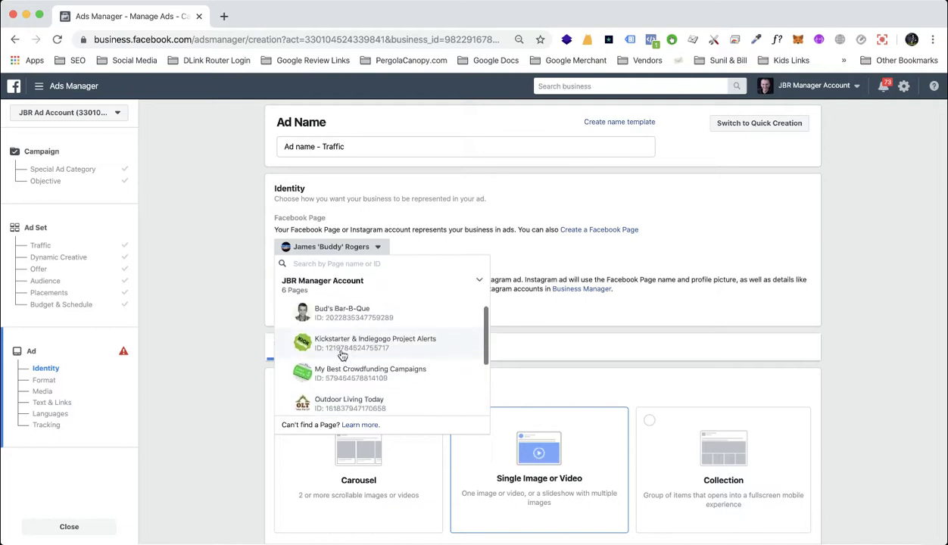
pyautogui.scroll(-4, 361, 348)
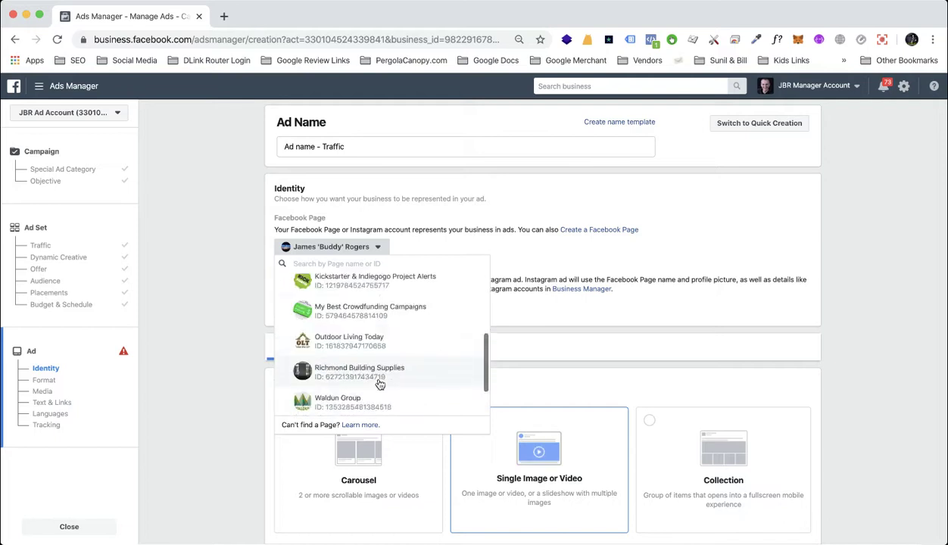
pyautogui.click(356, 341)
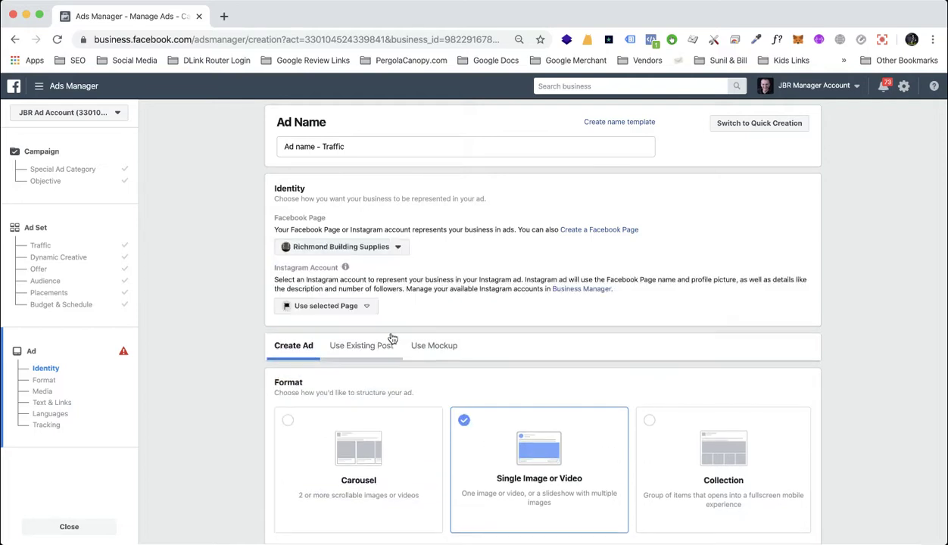
# Change the ad's Facebook Page back to the one listed under JBR
pyautogui.click(386, 247)
pyautogui.scroll(-1, 370, 333)
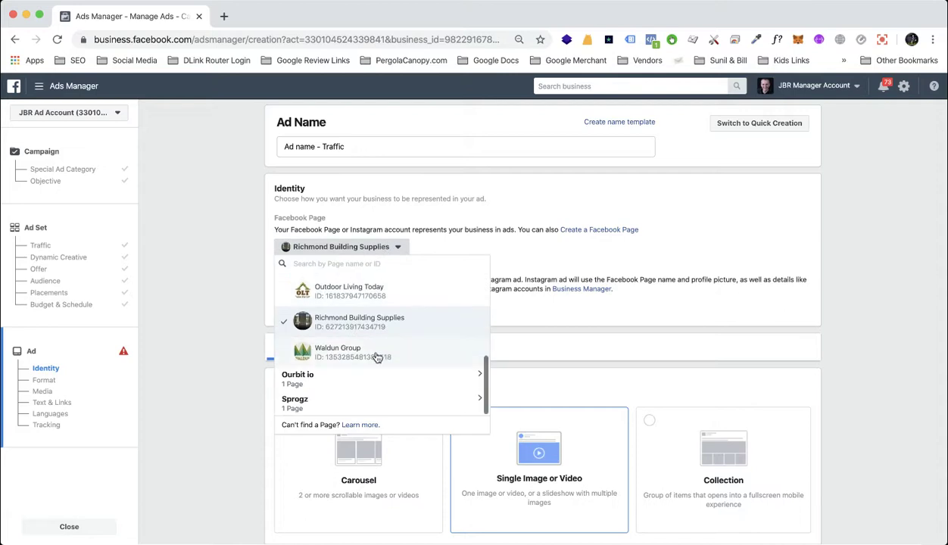
pyautogui.scroll(4, 376, 354)
pyautogui.scroll(1, 340, 287)
pyautogui.click(358, 310)
pyautogui.click(352, 342)
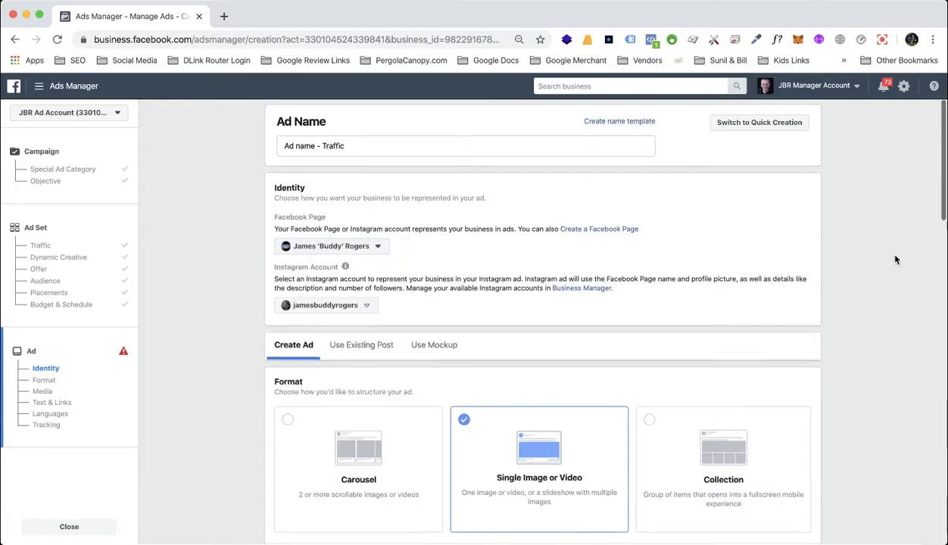
# Try the Carousel format, look at its ad creative options, and return the format to Single Image or Video
pyautogui.scroll(-5, 615, 275)
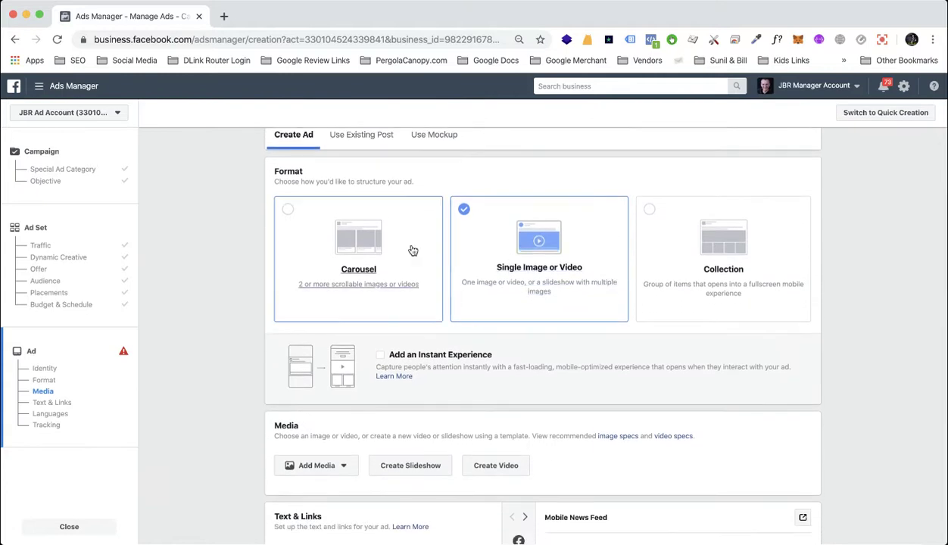
pyautogui.click(307, 237)
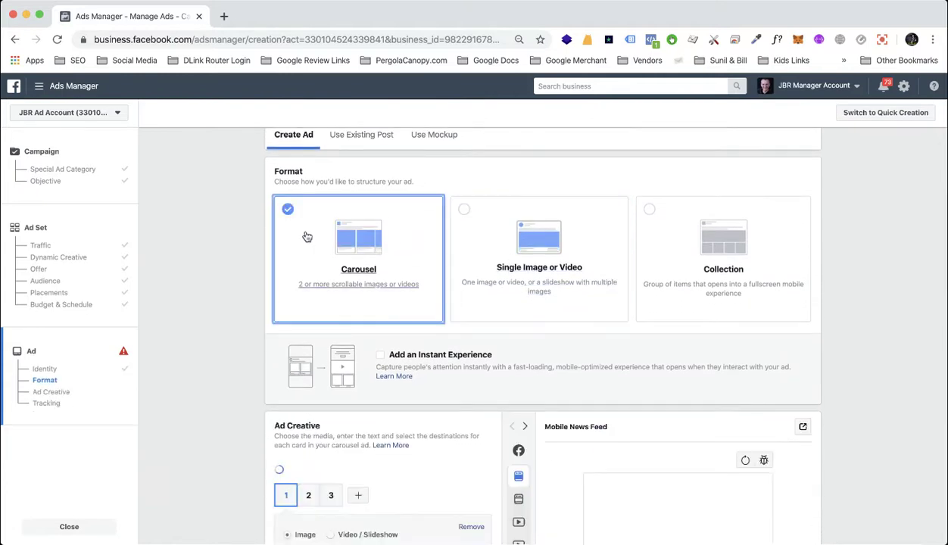
pyautogui.scroll(-3, 321, 249)
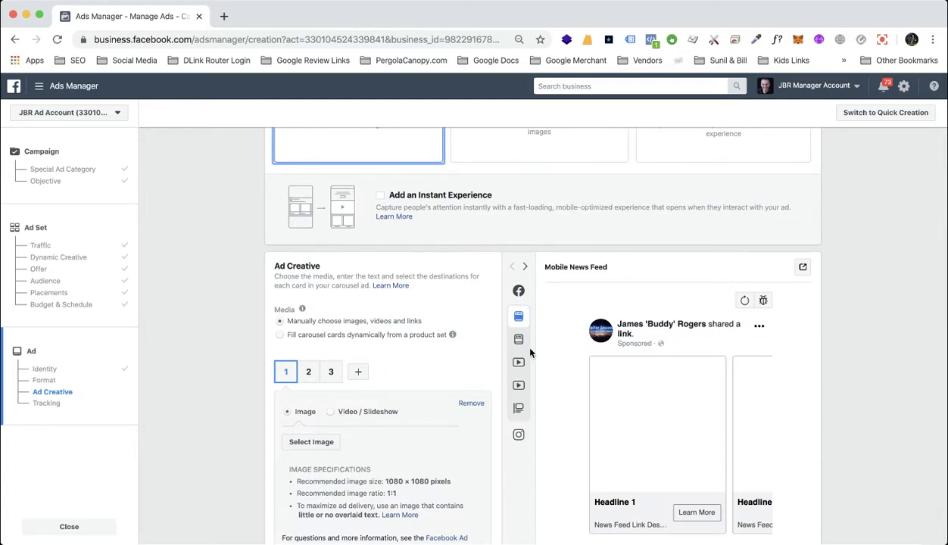
pyautogui.scroll(3, 679, 435)
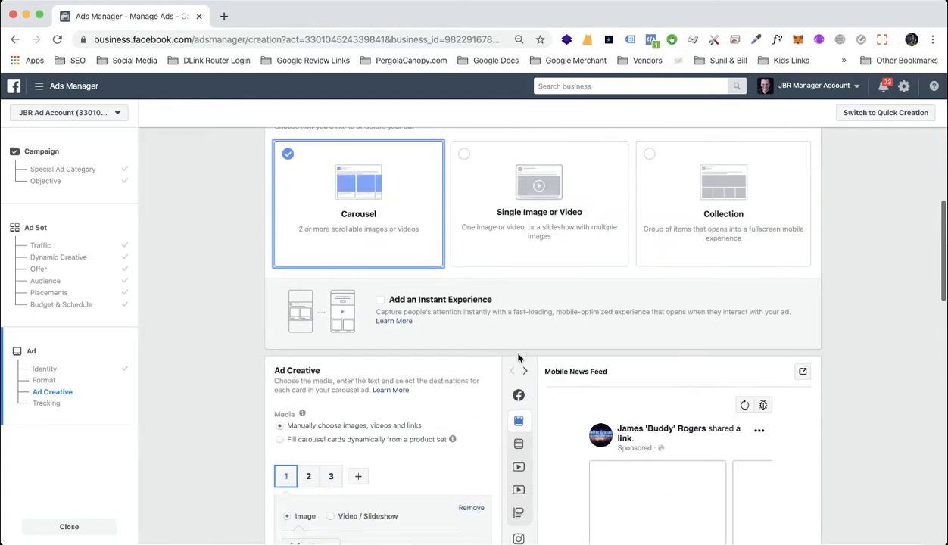
pyautogui.click(558, 199)
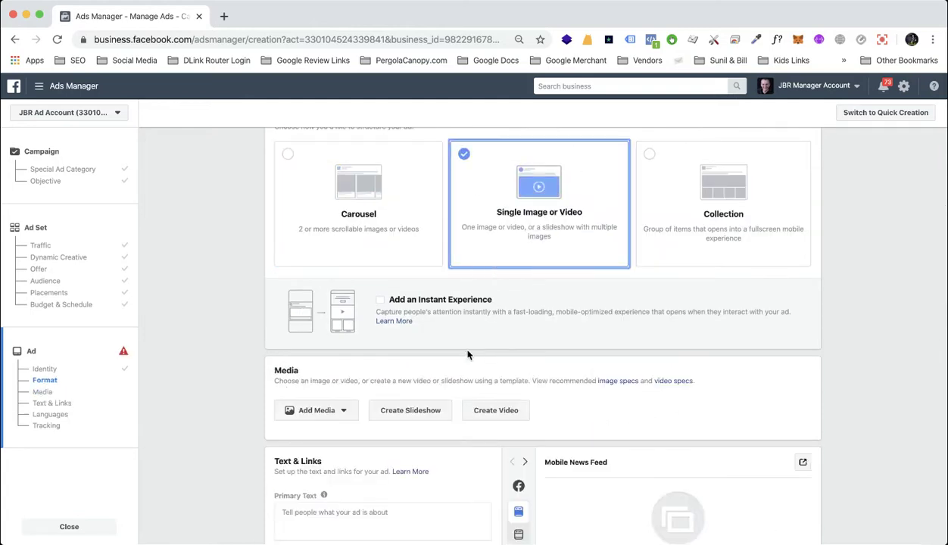
# Start a new video in the Video Creation Kit using the 1080 × 1080 black-and-white musicians collage from the account images
pyautogui.click(485, 415)
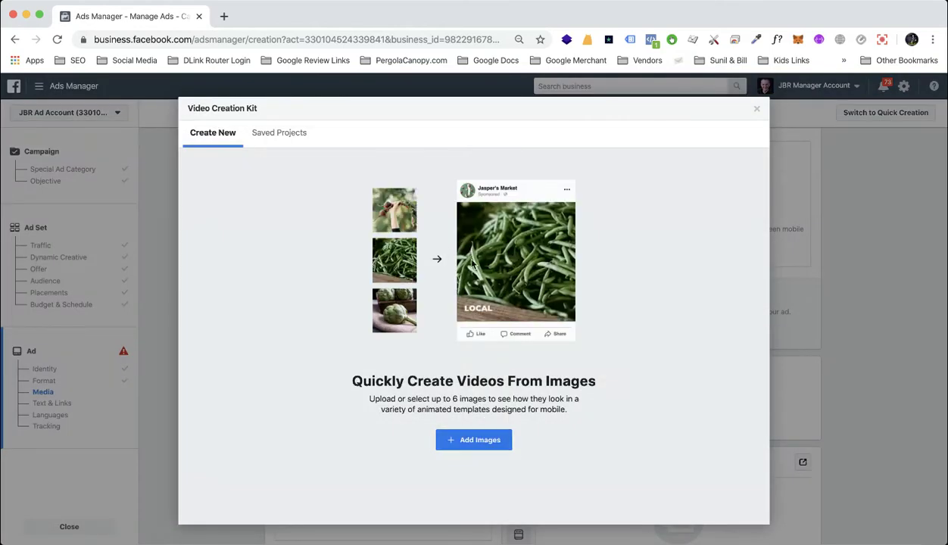
pyautogui.click(477, 447)
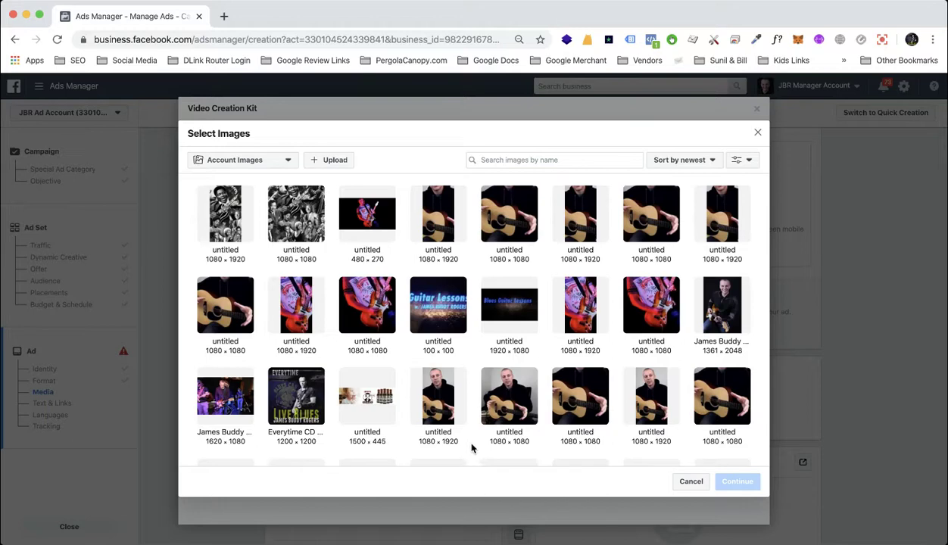
pyautogui.scroll(-5, 439, 379)
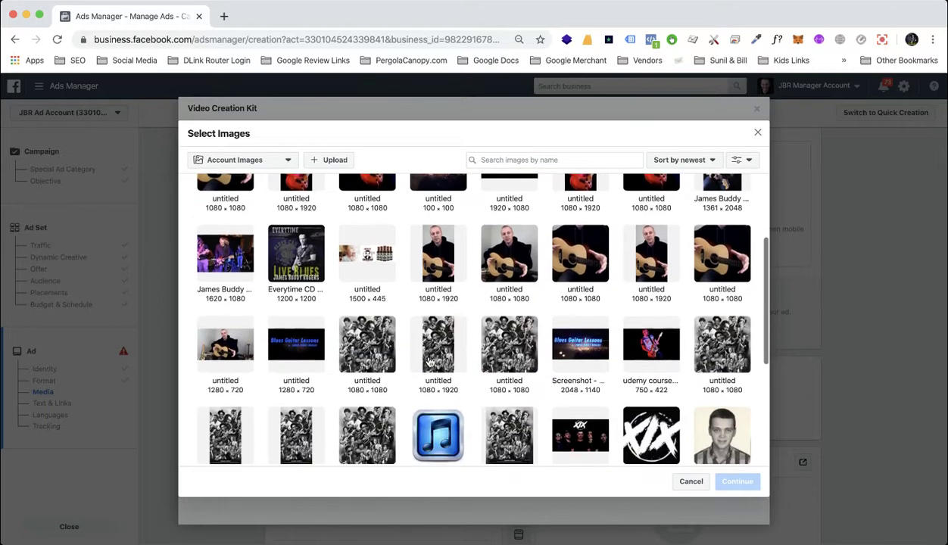
pyautogui.click(495, 359)
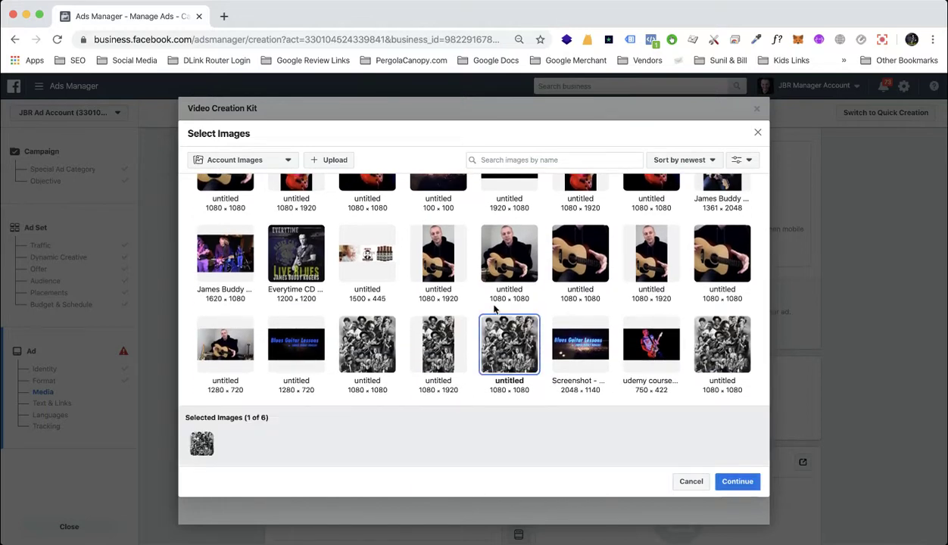
pyautogui.scroll(-4, 600, 390)
pyautogui.scroll(-4, 600, 391)
pyautogui.click(714, 481)
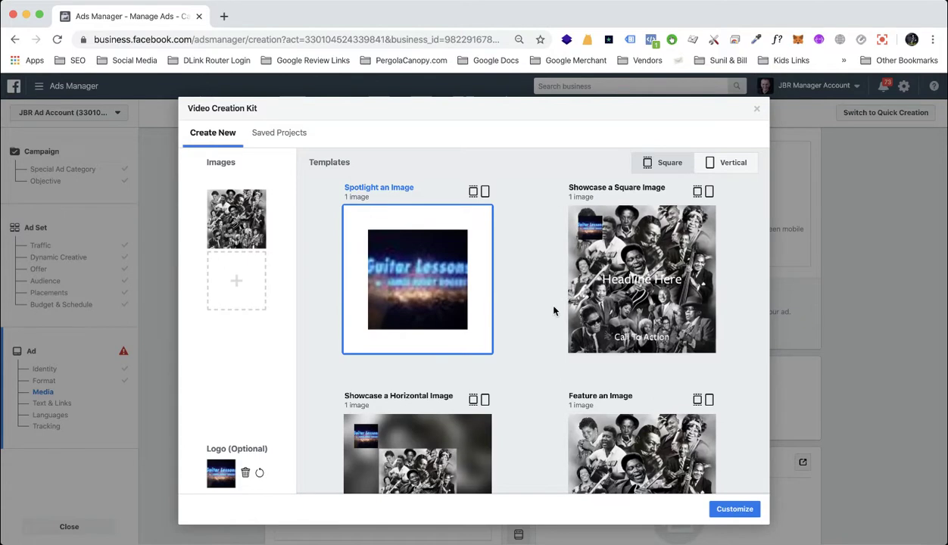
# Select the Showcase a Square Image template and browse the other available video templates
pyautogui.click(656, 309)
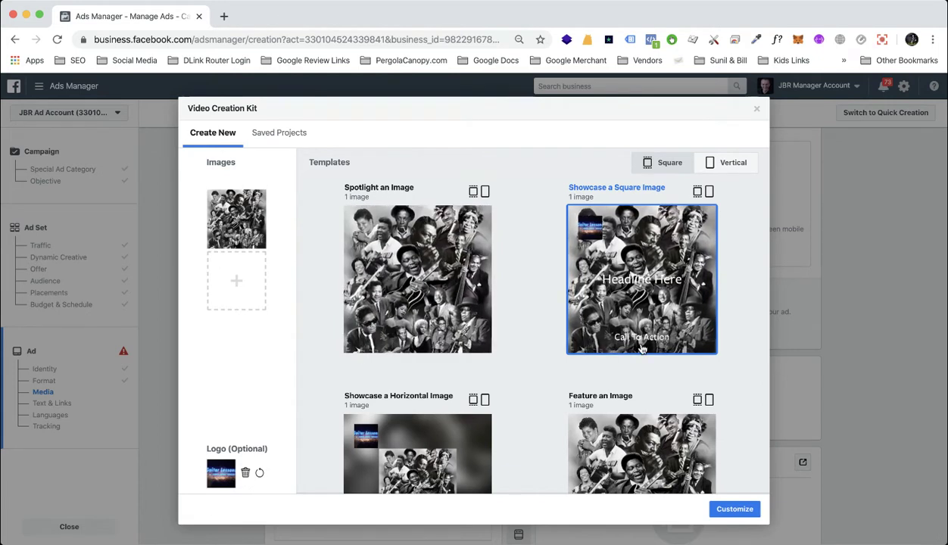
pyautogui.scroll(-5, 641, 349)
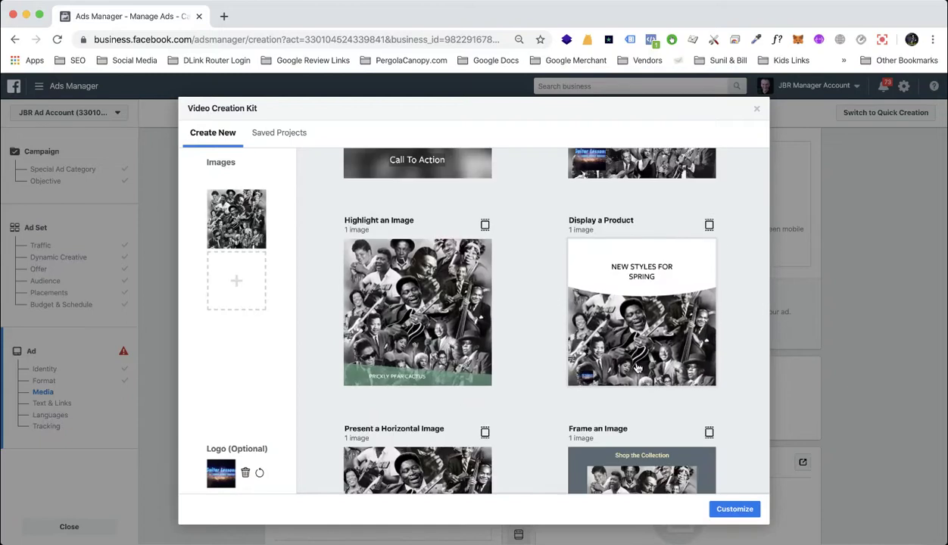
pyautogui.scroll(-2, 560, 366)
pyautogui.scroll(-8, 560, 366)
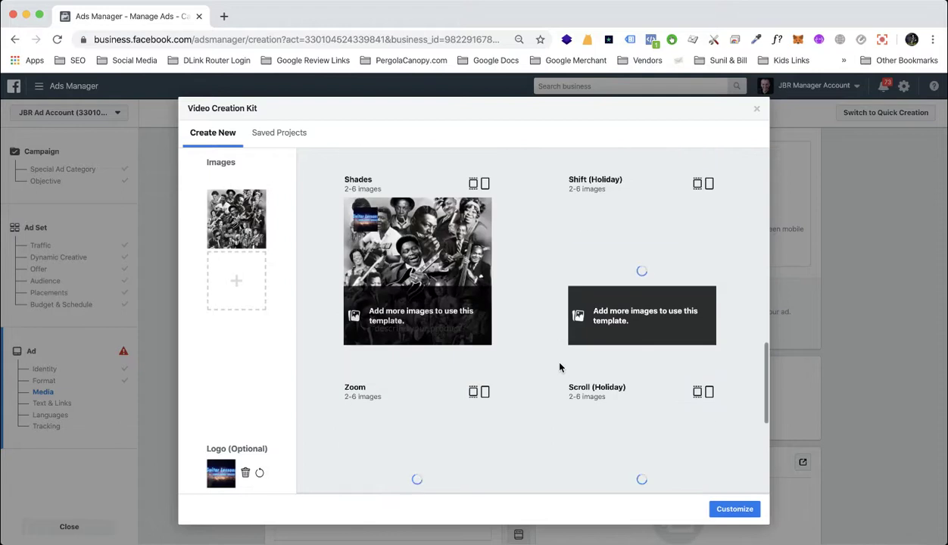
pyautogui.scroll(10, 560, 367)
pyautogui.scroll(3, 560, 367)
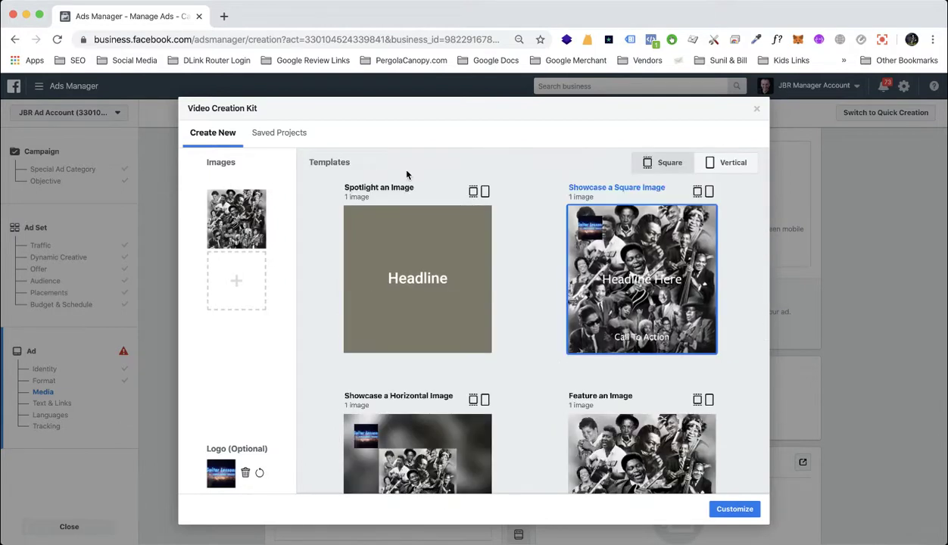
# Replace the video's collage image with the 650 × 447 wooden shed image from the account images
pyautogui.click(261, 199)
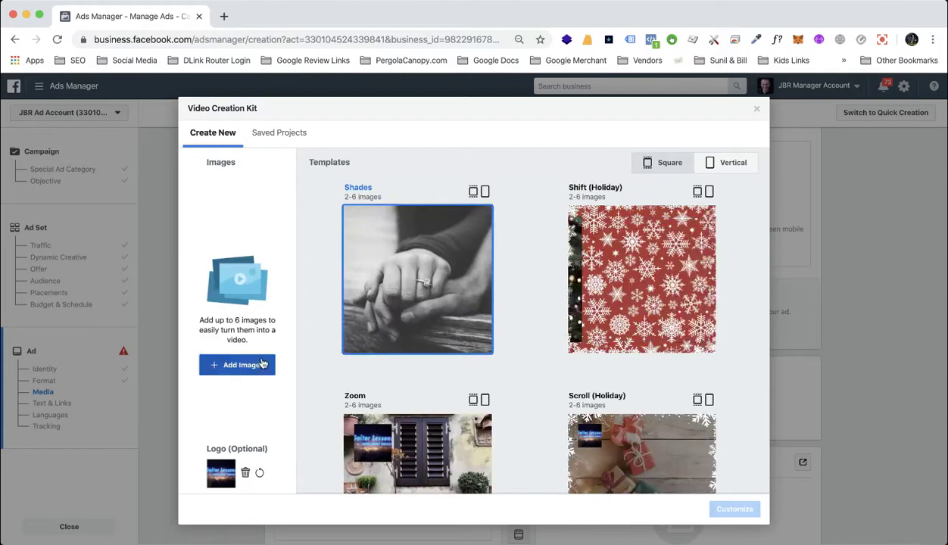
pyautogui.click(261, 366)
pyautogui.scroll(-4, 262, 364)
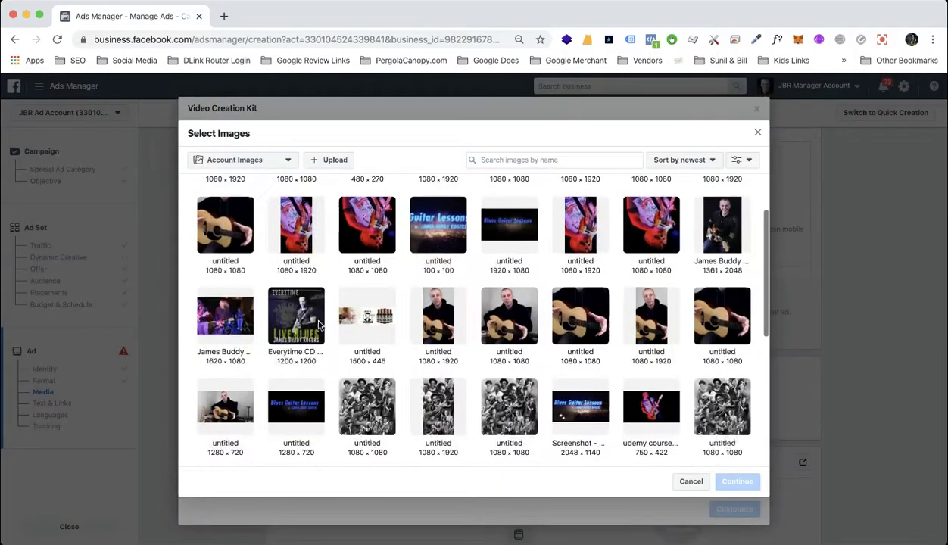
pyautogui.scroll(-3, 327, 318)
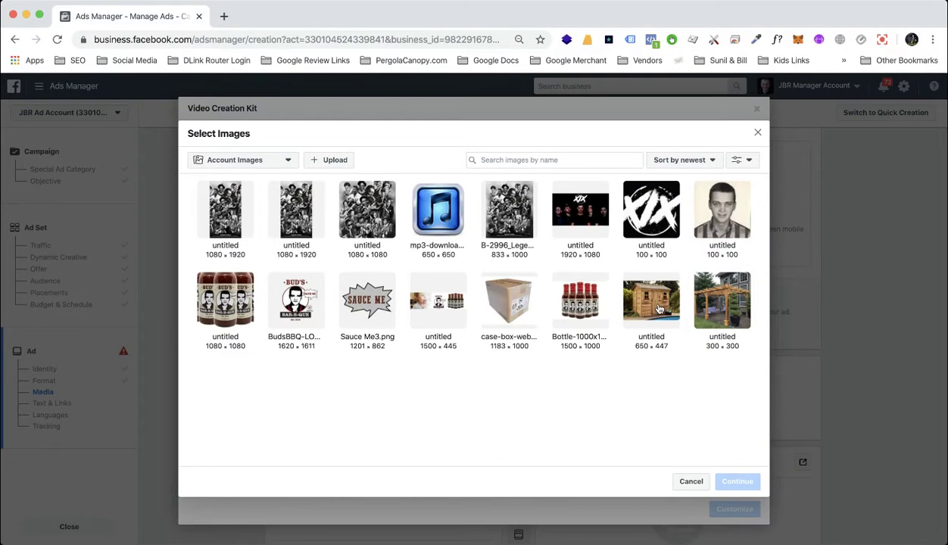
pyautogui.click(651, 309)
pyautogui.click(735, 482)
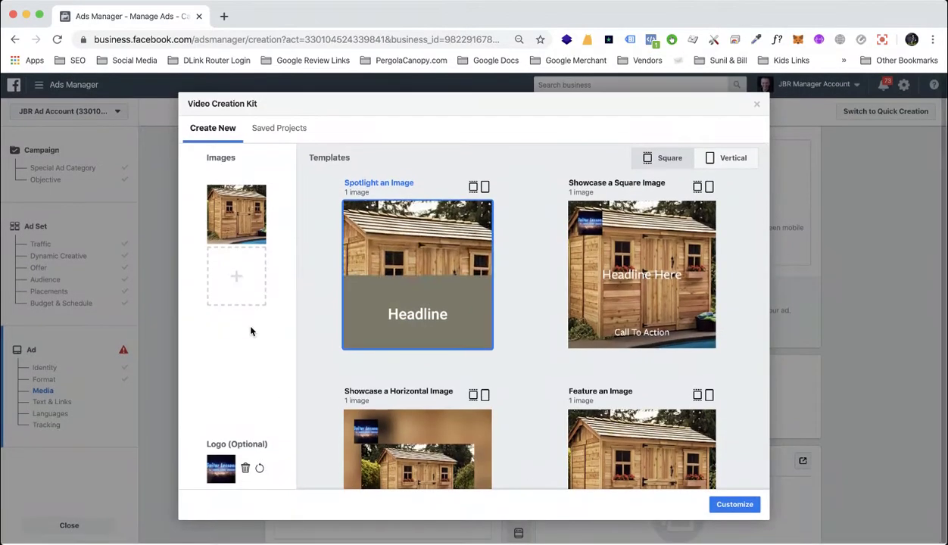
# Replace the video's existing logo with an uploaded OLTLogo.png image
pyautogui.click(246, 470)
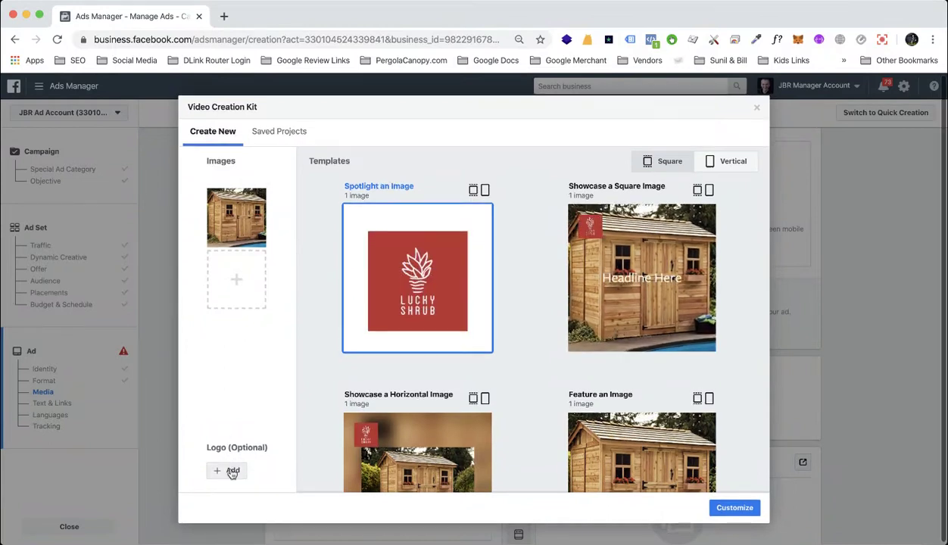
pyautogui.click(233, 470)
pyautogui.scroll(-5, 414, 412)
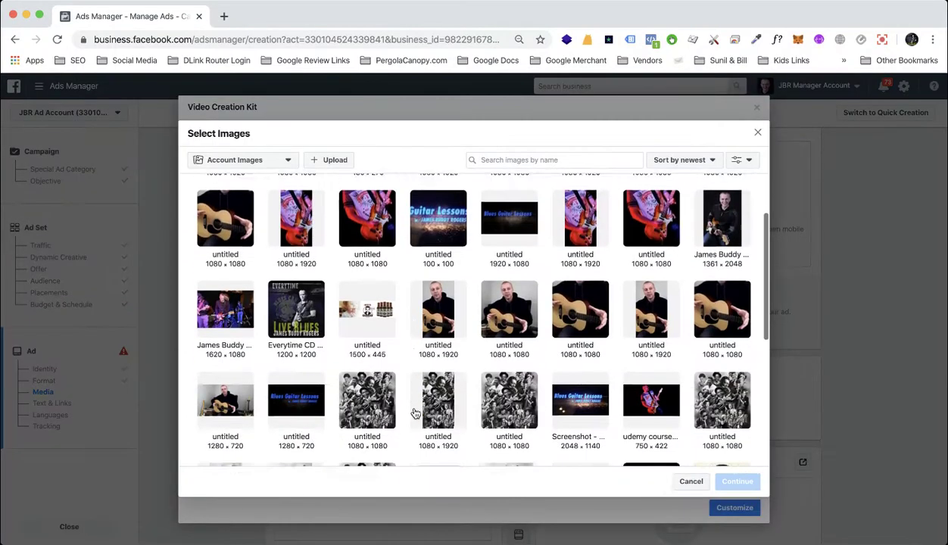
pyautogui.scroll(-3, 414, 412)
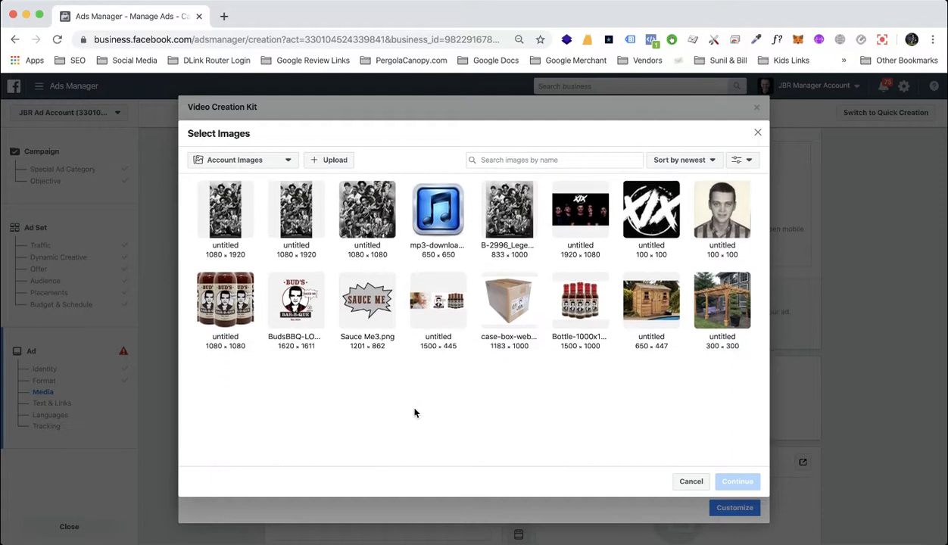
pyautogui.click(339, 162)
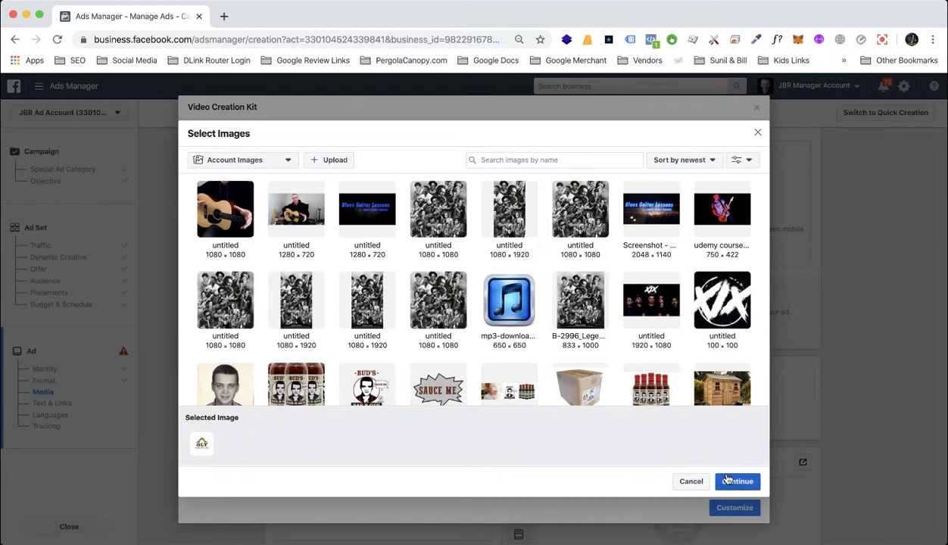
pyautogui.click(728, 483)
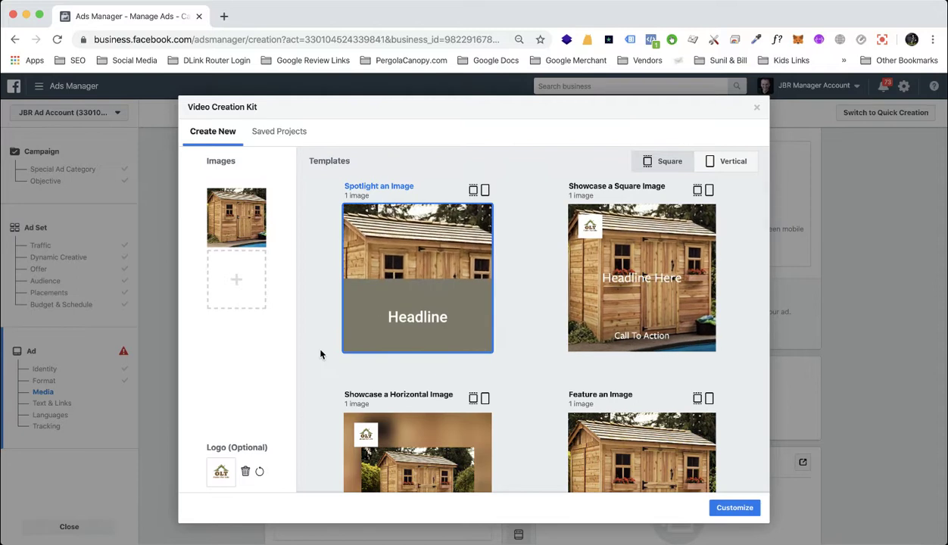
# Open the Spotlight an Image template for customization and look at the replacement images available for Scene 1's background
pyautogui.scroll(-1, 448, 424)
pyautogui.scroll(1, 448, 424)
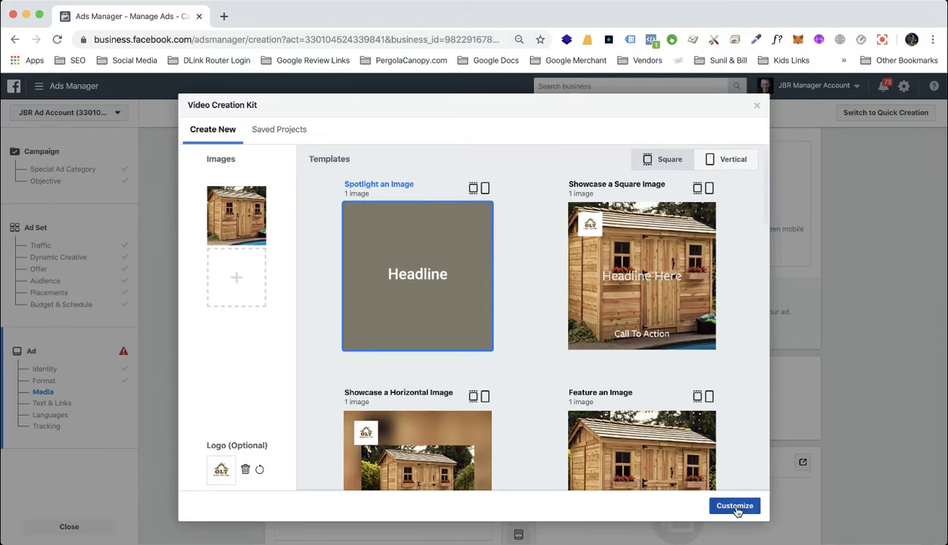
pyautogui.click(736, 505)
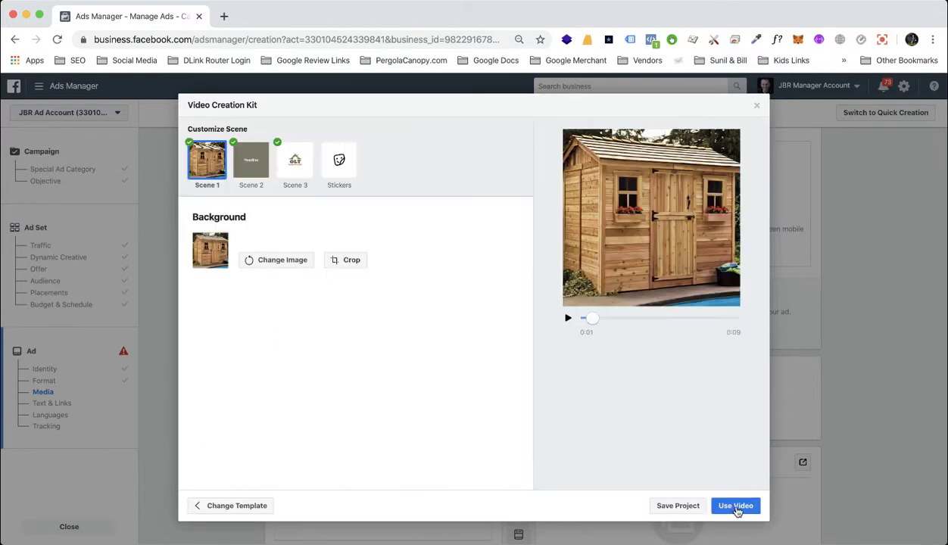
pyautogui.click(275, 263)
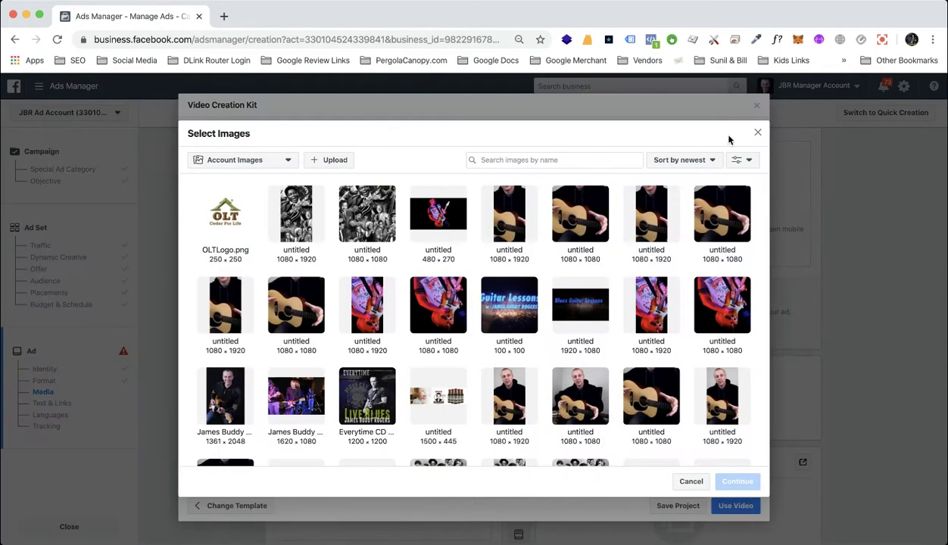
pyautogui.click(758, 133)
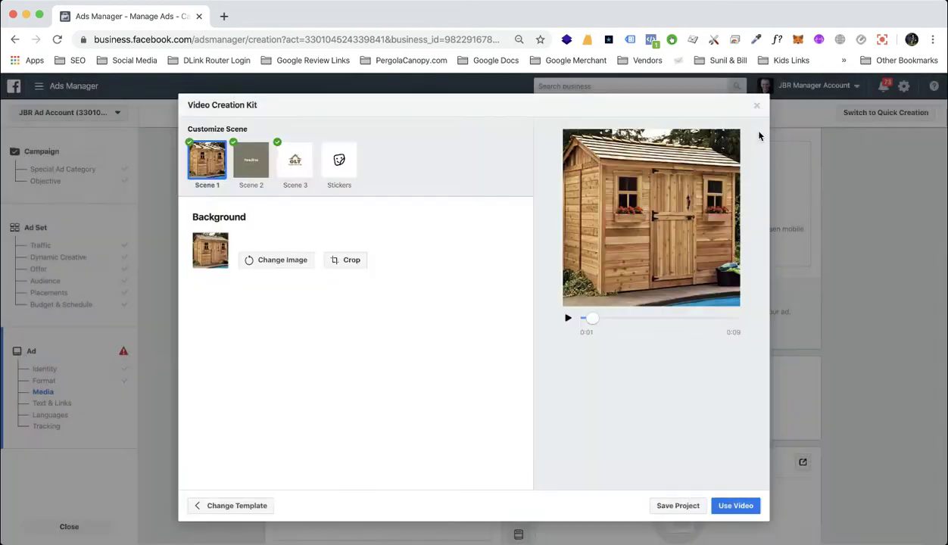
# Adjust the square crop of Scene 1's background image around the wooden shed
pyautogui.click(344, 263)
pyautogui.moveTo(342, 313); pyautogui.dragTo(311, 343)
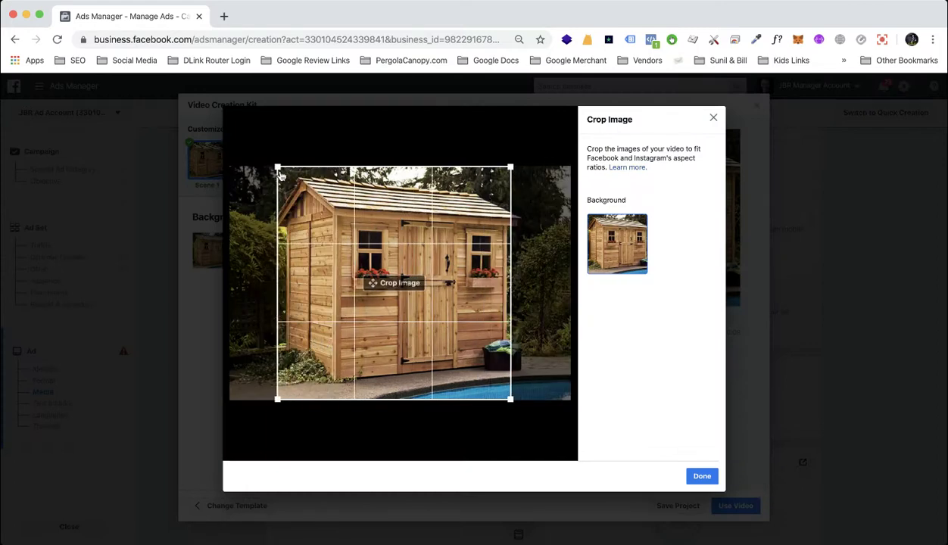
pyautogui.moveTo(276, 166)
pyautogui.mouseDown()
pyautogui.moveTo(351, 253)
pyautogui.moveTo(360, 251)
pyautogui.moveTo(266, 150)
pyautogui.mouseUp()
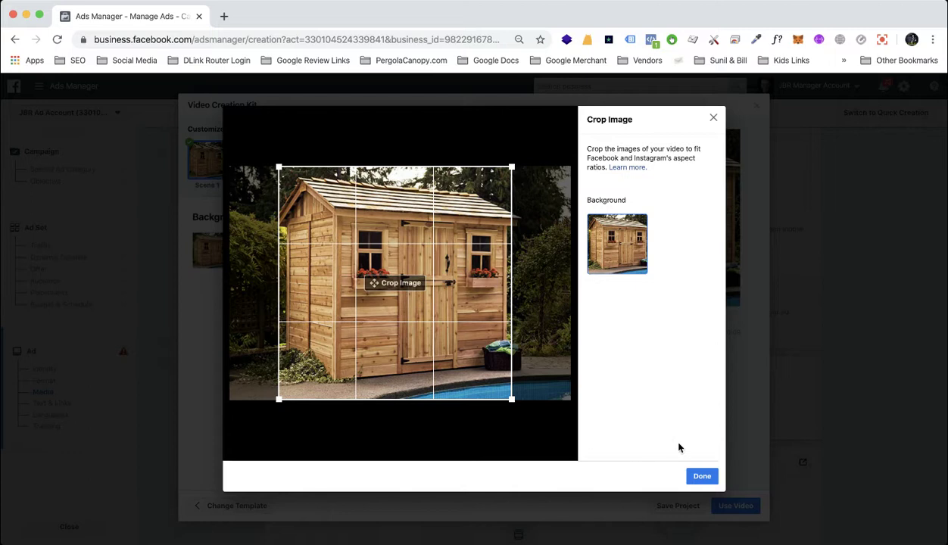
pyautogui.click(700, 475)
# Set Scene 2's headline text to "Cedar Gardening Sheds"
pyautogui.click(259, 168)
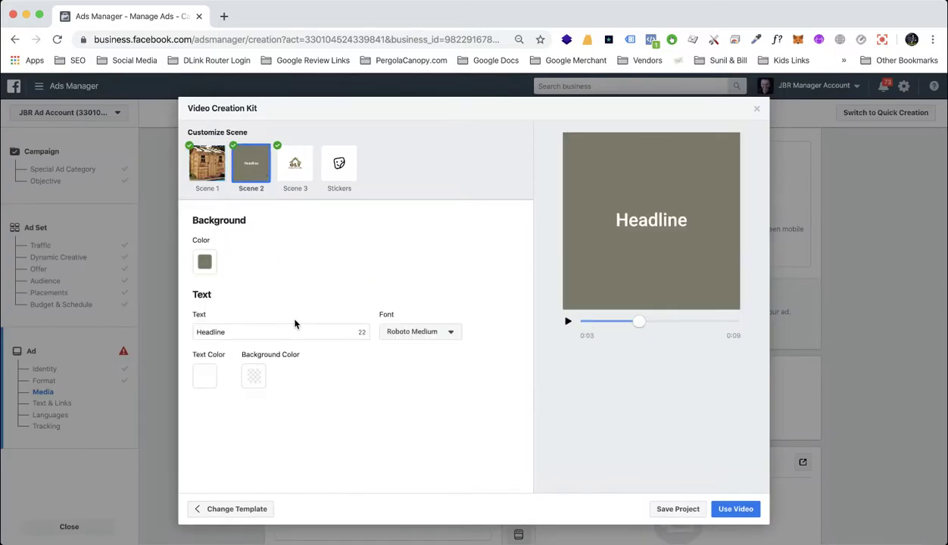
pyautogui.click(249, 330)
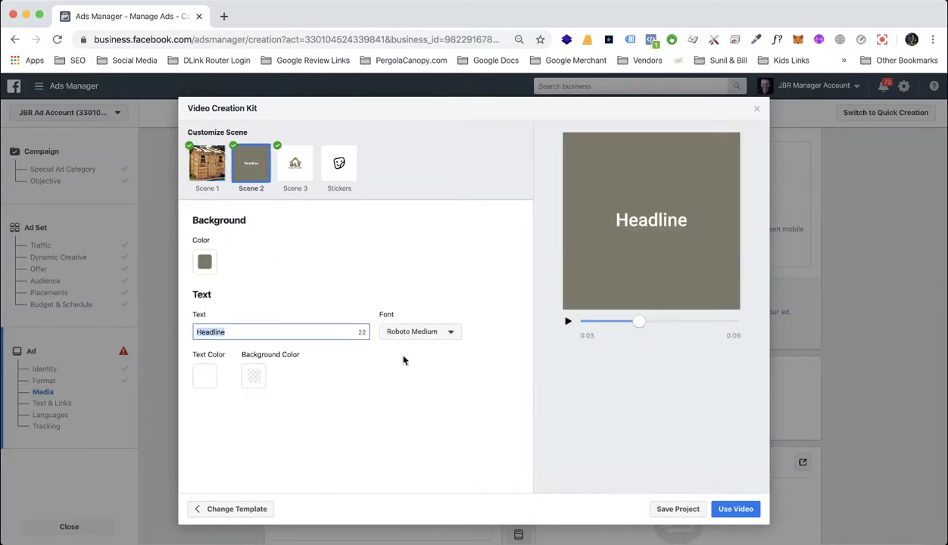
pyautogui.write('Ceda')
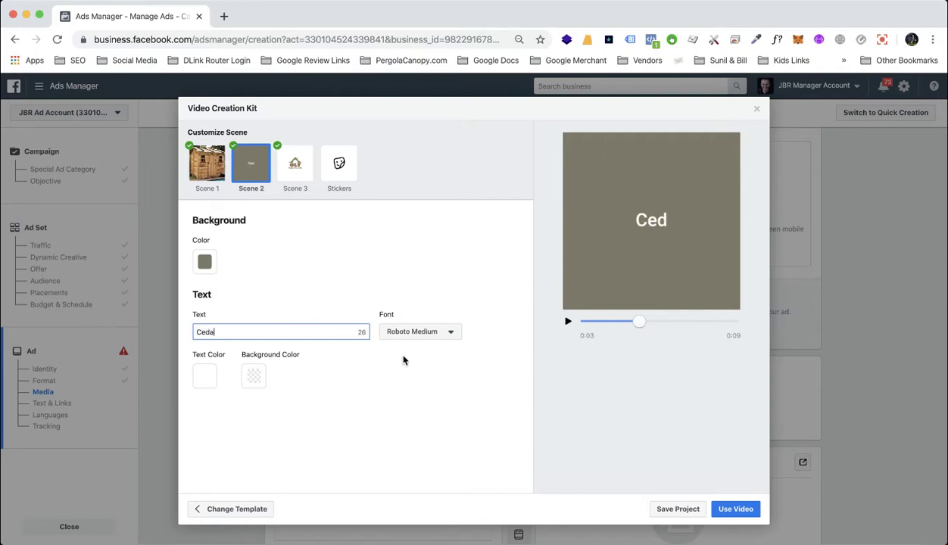
pyautogui.write('r Garden')
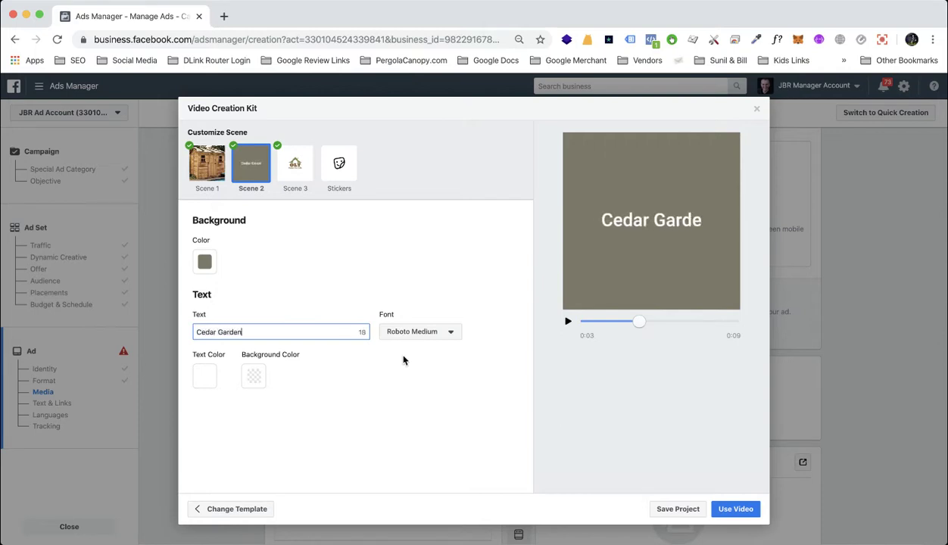
pyautogui.write('ing Sheds')
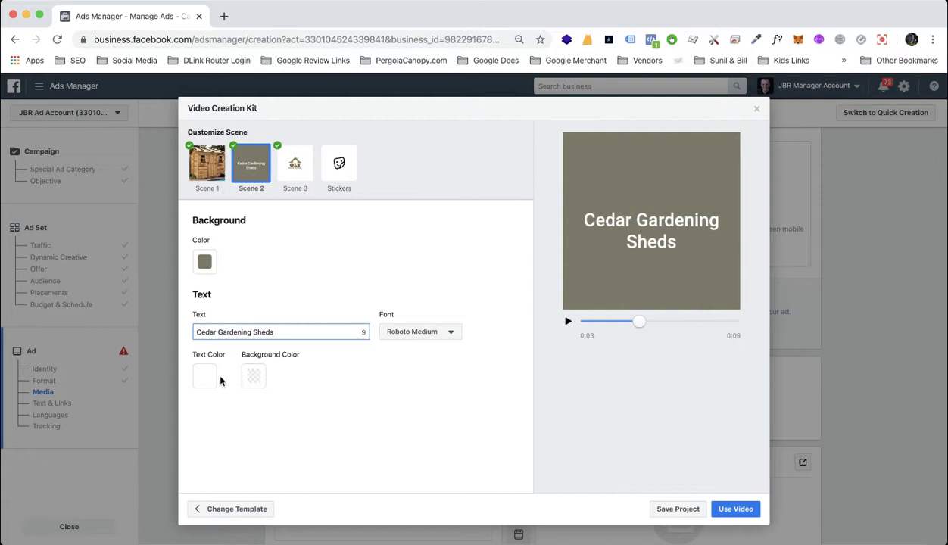
# Play the video preview to check how the new headline scene looks
pyautogui.click(568, 322)
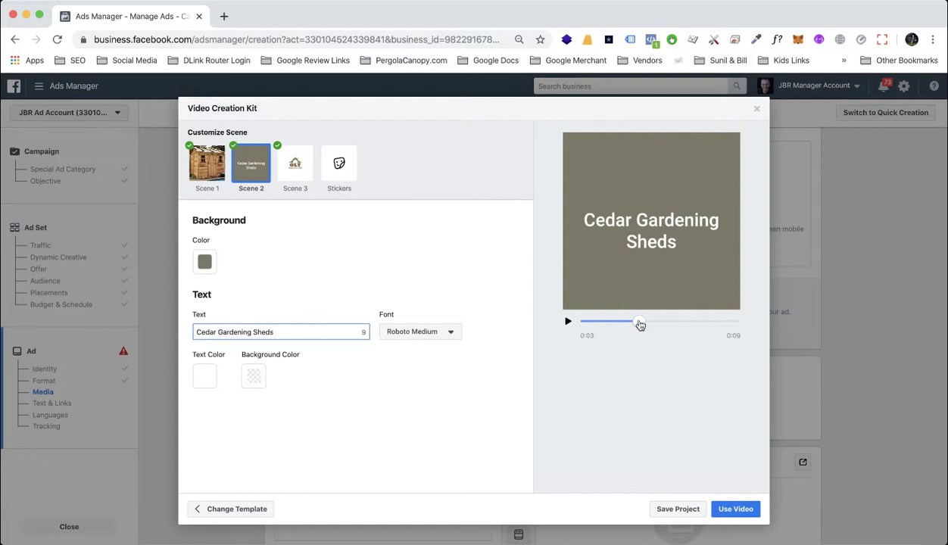
pyautogui.click(568, 322)
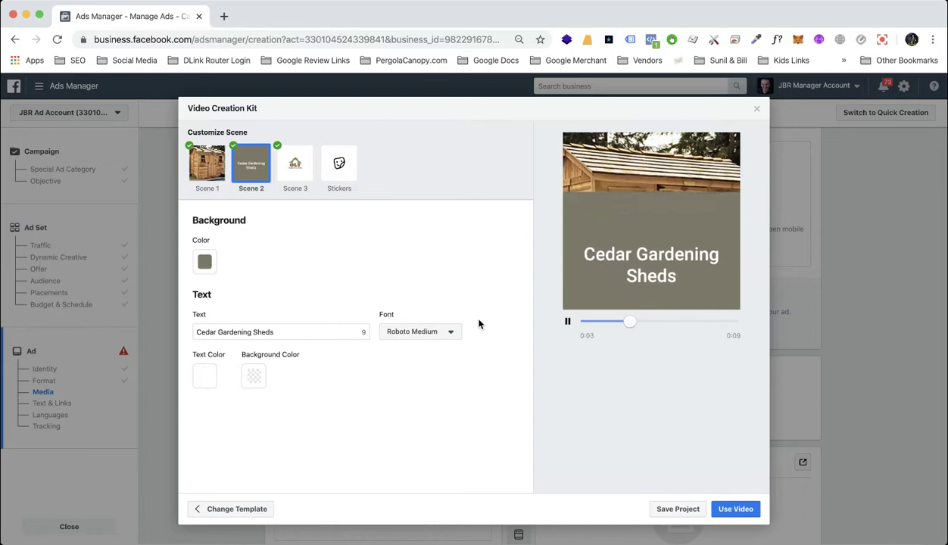
pyautogui.click(567, 321)
# Set Scene 2's background color to dark green #184C11 and preview the video
pyautogui.click(204, 261)
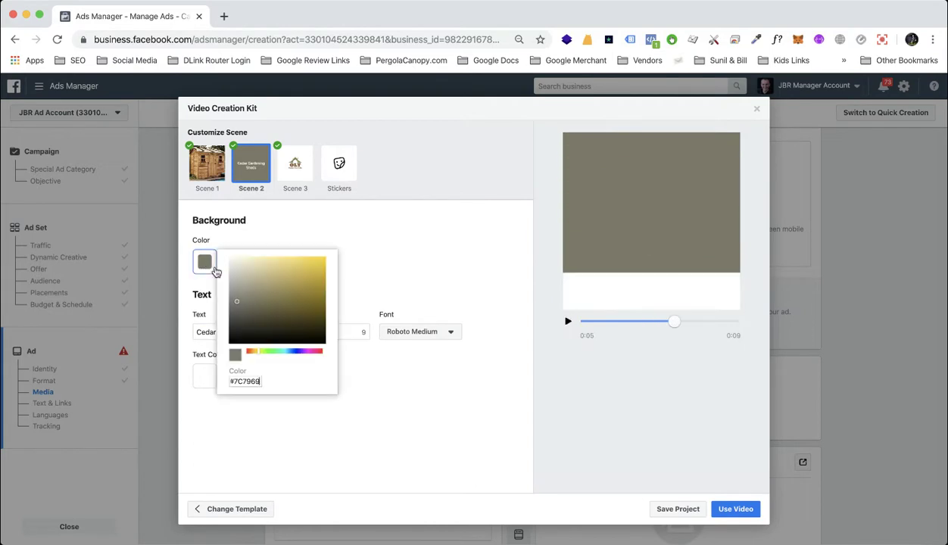
pyautogui.click(299, 306)
pyautogui.click(317, 322)
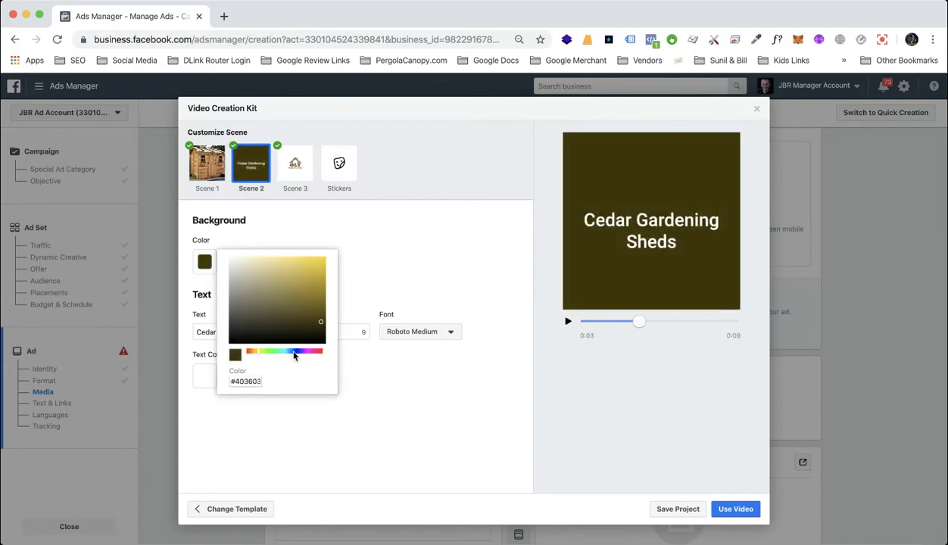
pyautogui.click(291, 350)
pyautogui.click(271, 351)
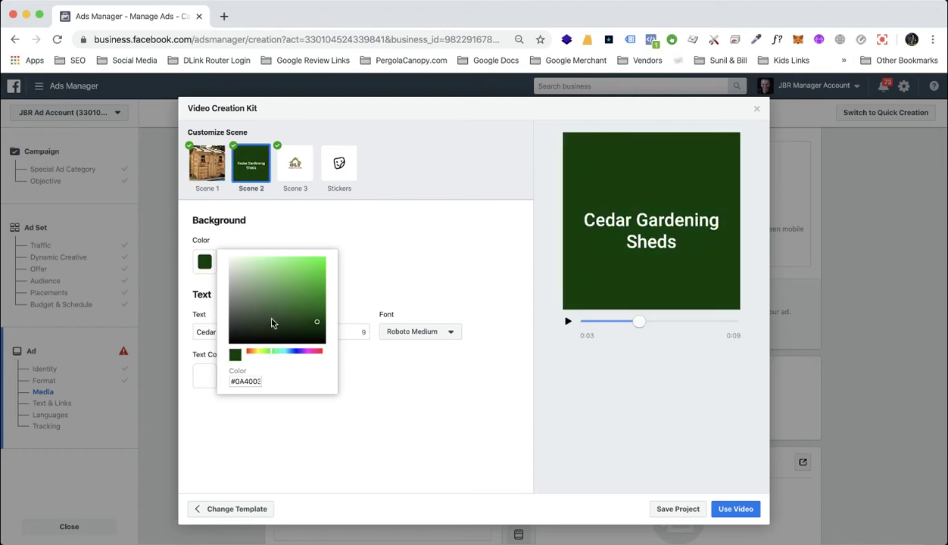
pyautogui.click(284, 311)
pyautogui.click(276, 318)
pyautogui.click(267, 310)
pyautogui.click(302, 321)
pyautogui.click(304, 319)
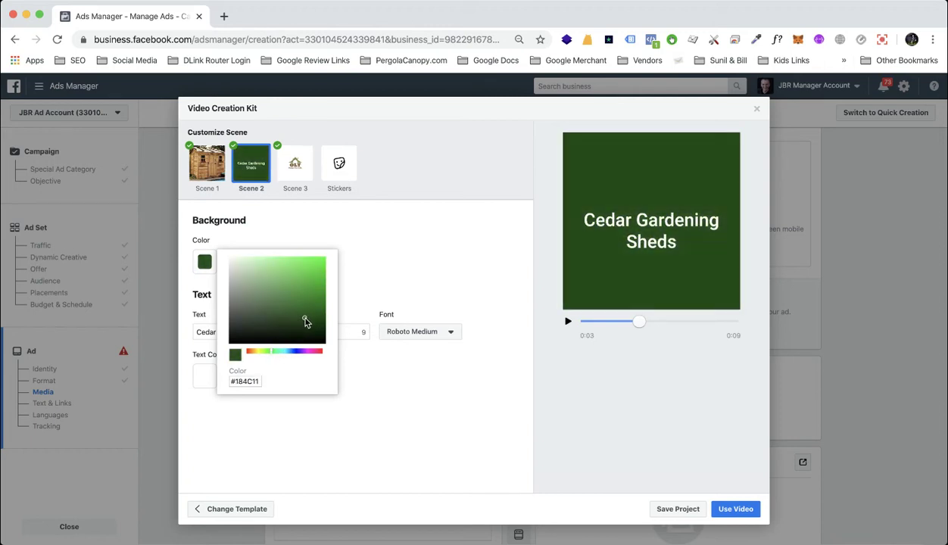
pyautogui.click(407, 398)
pyautogui.click(617, 323)
pyautogui.click(568, 320)
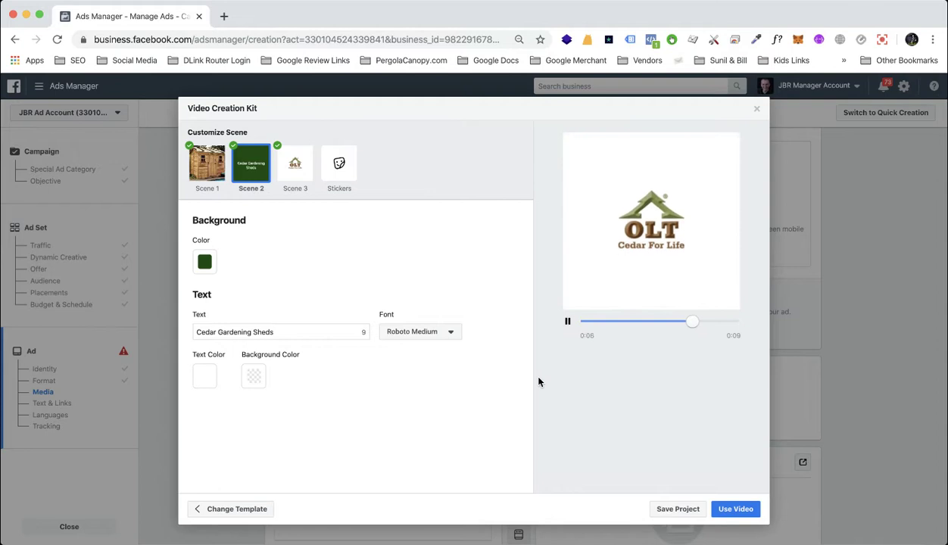
# Try the smaller sizes for Scene 3's logo, and set its image size to Large
pyautogui.click(294, 168)
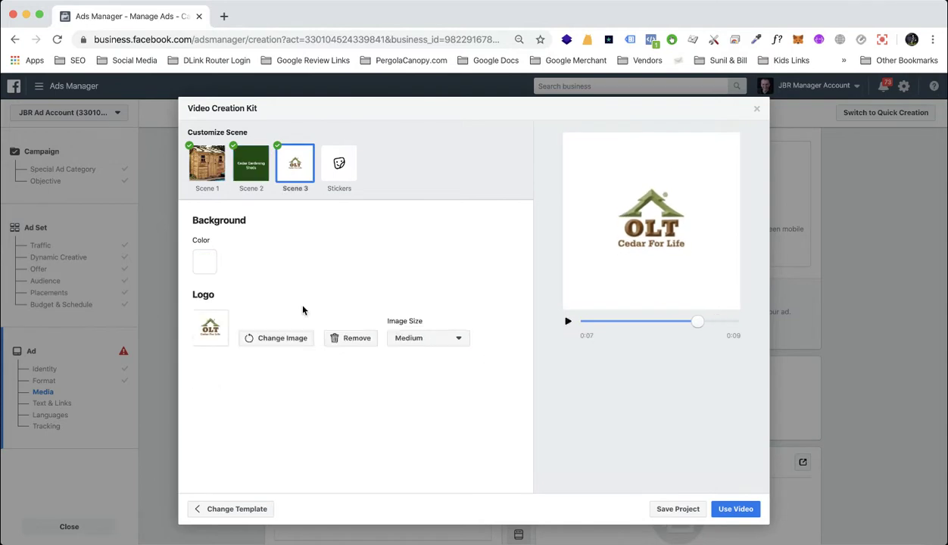
pyautogui.click(428, 340)
pyautogui.click(419, 360)
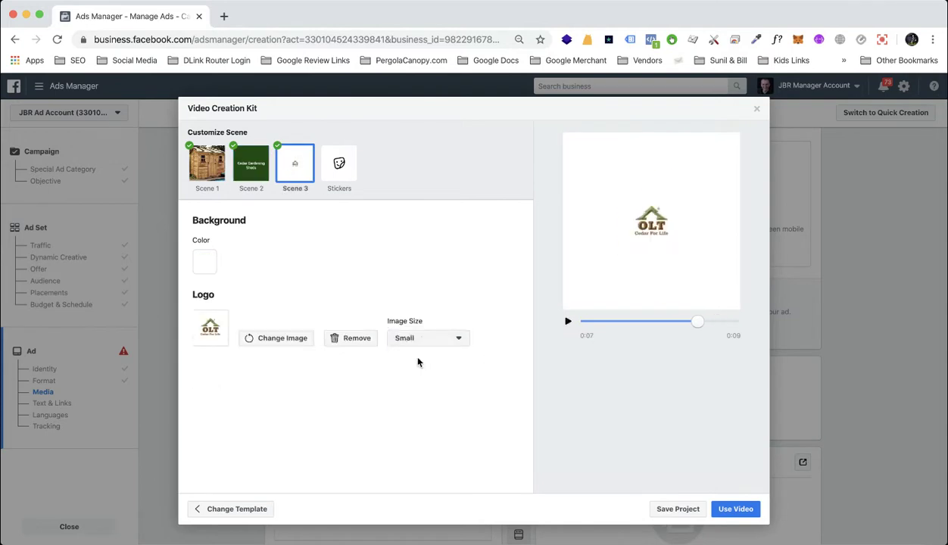
pyautogui.click(433, 336)
pyautogui.click(420, 378)
pyautogui.click(427, 337)
pyautogui.click(428, 400)
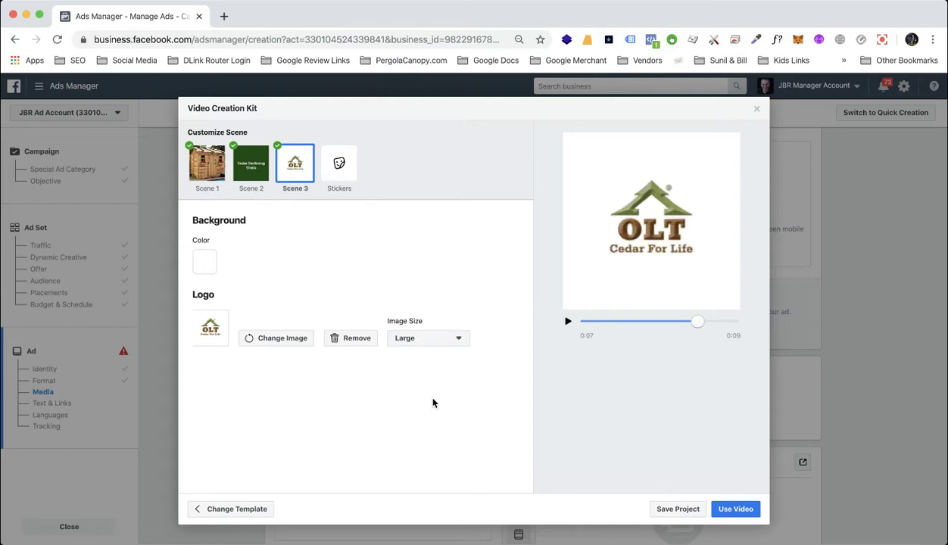
# Preview the finished video, use it as the ad's media, and check the expected processing time
pyautogui.click(566, 322)
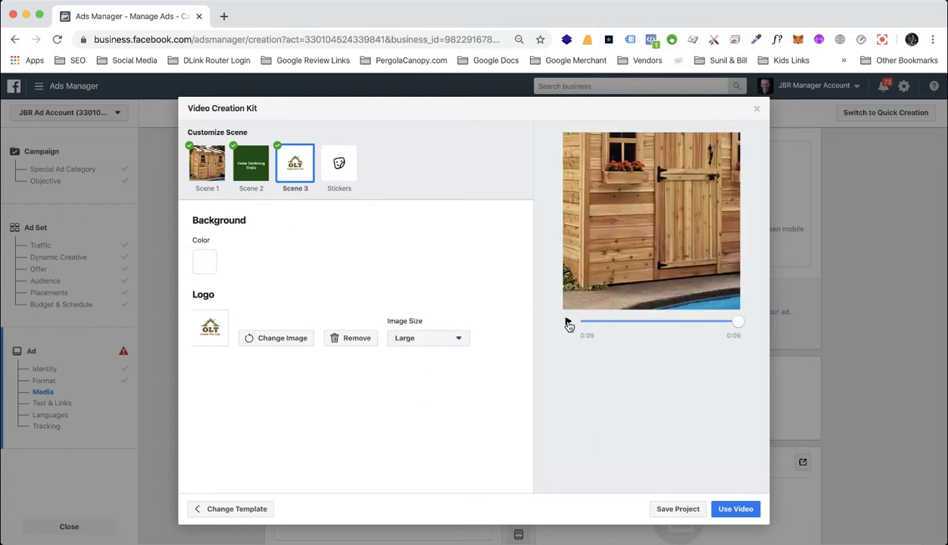
pyautogui.click(732, 514)
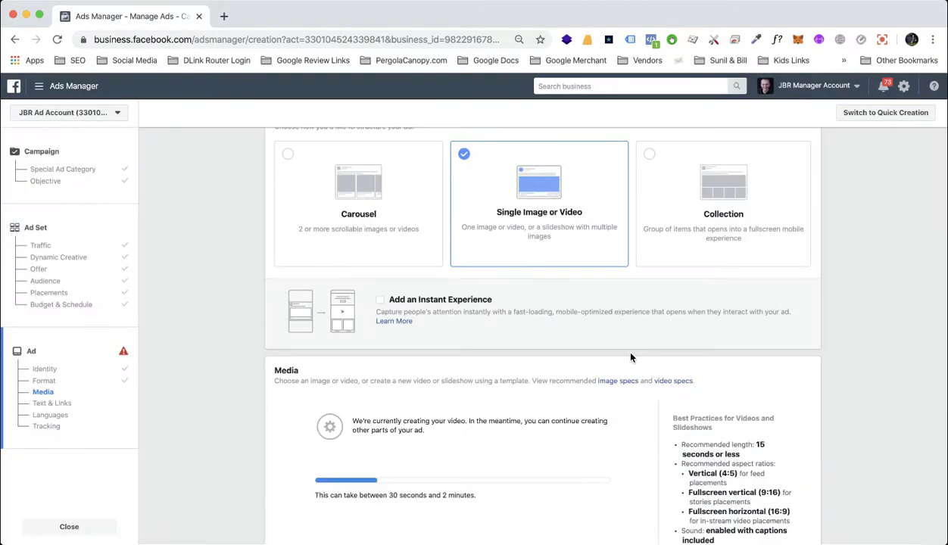
pyautogui.scroll(-3, 631, 355)
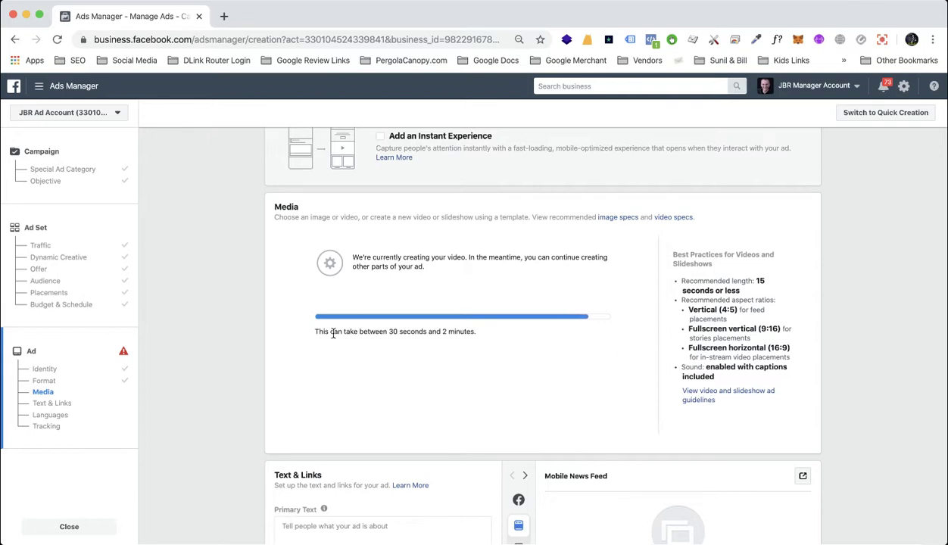
pyautogui.moveTo(311, 331); pyautogui.dragTo(484, 340)
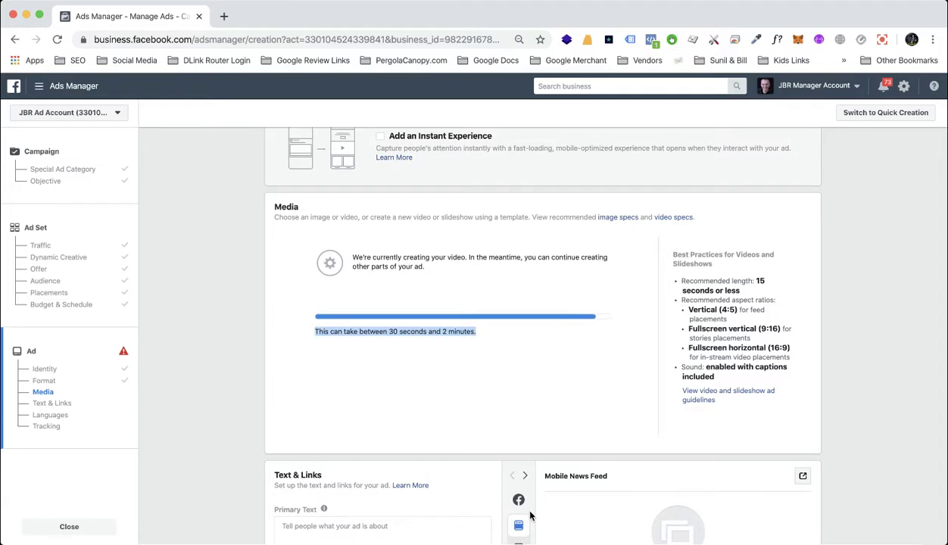
pyautogui.scroll(-2, 393, 357)
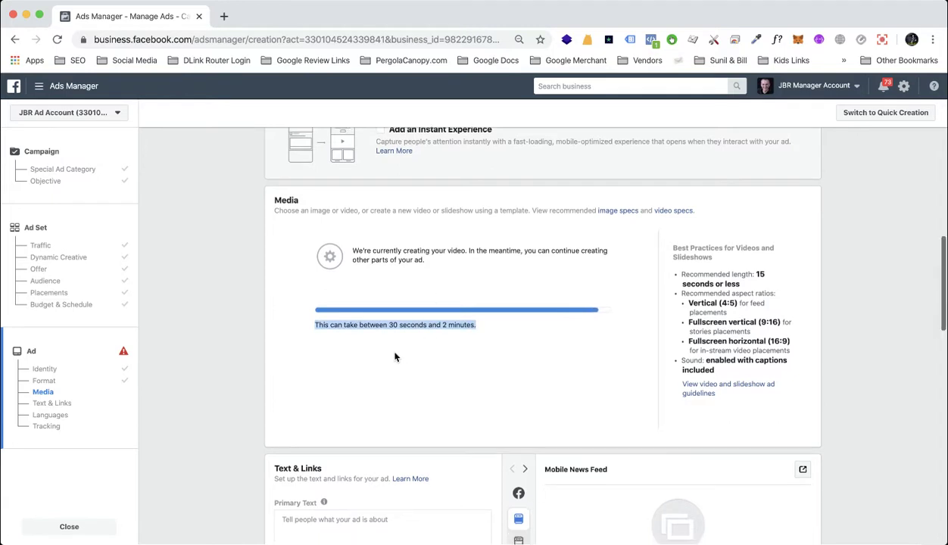
pyautogui.scroll(-5, 394, 356)
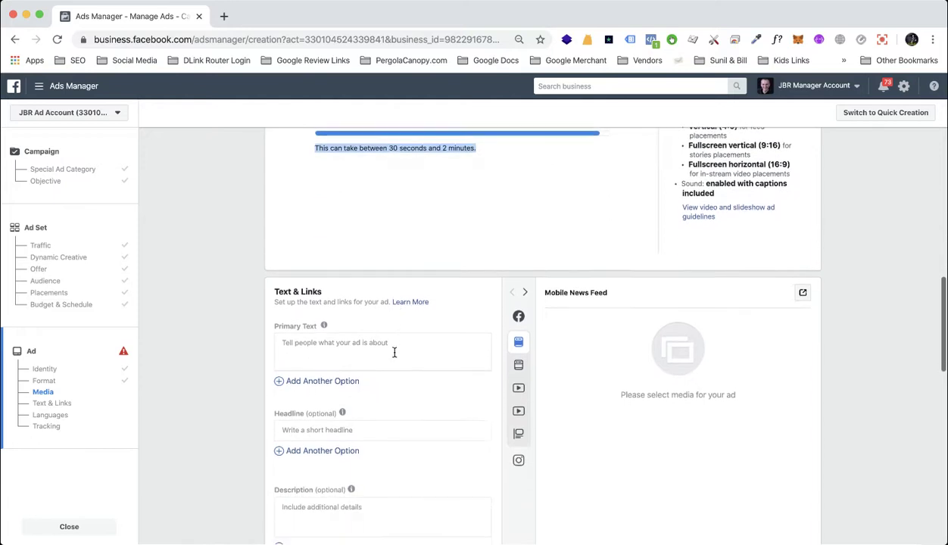
pyautogui.click(368, 326)
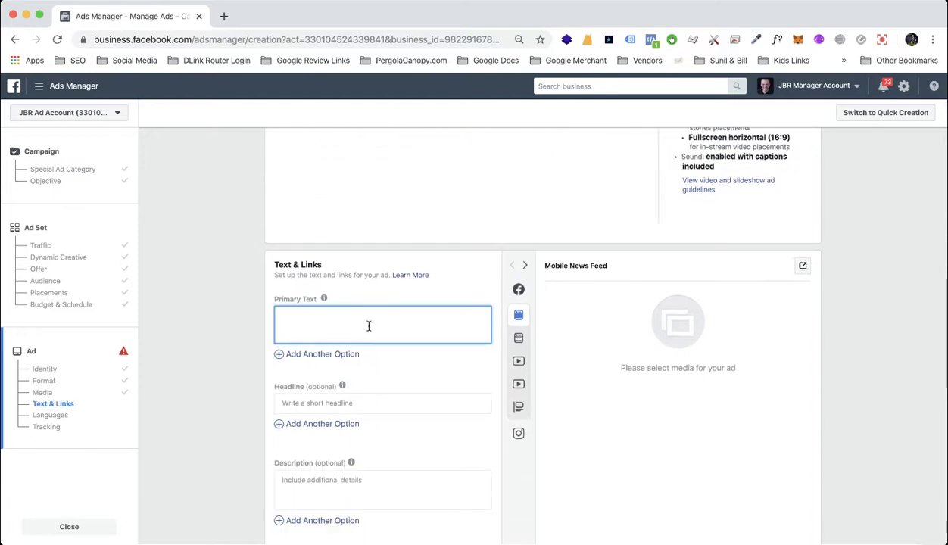
pyautogui.write('If you like gardening you should check out these awesome')
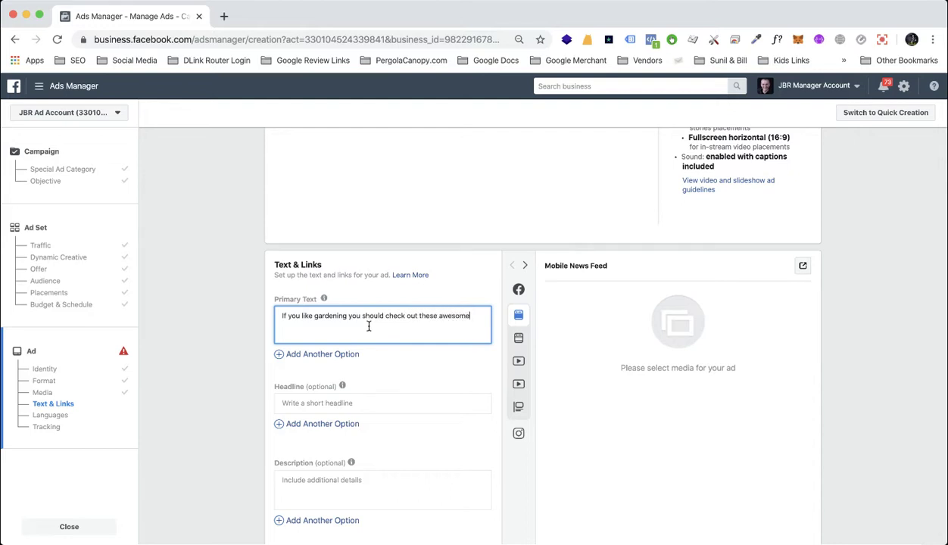
pyautogui.write('cts!')
pyautogui.press('Return')
pyautogui.press('Return')
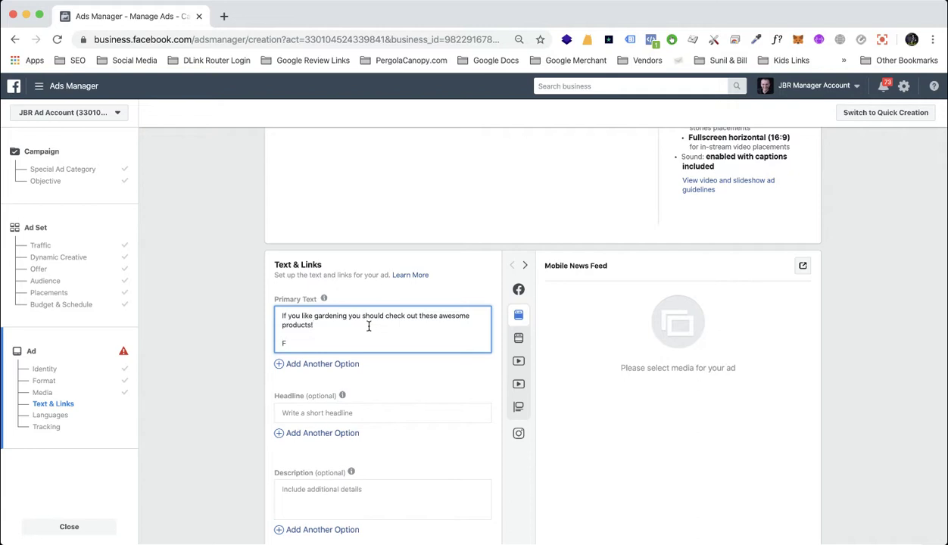
pyautogui.write('For more info visit www.')
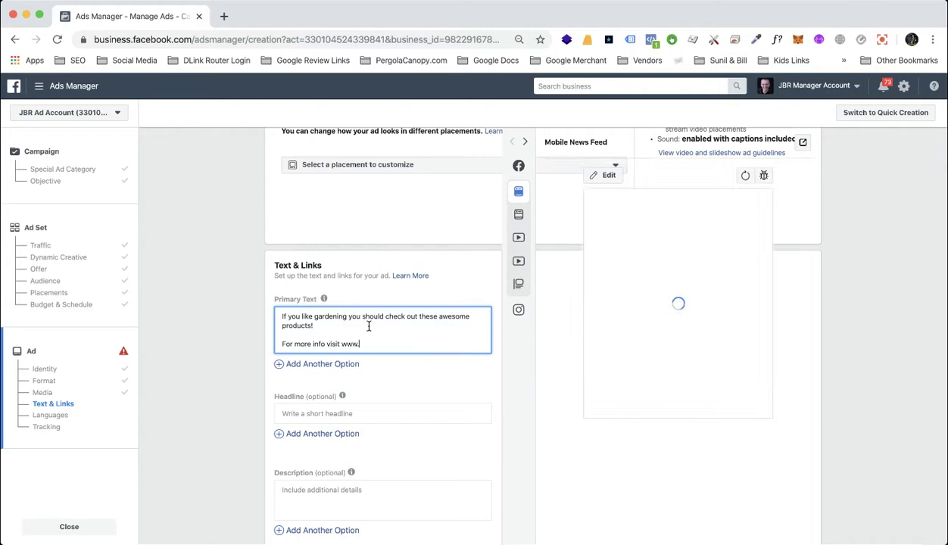
pyautogui.write('outdoor')
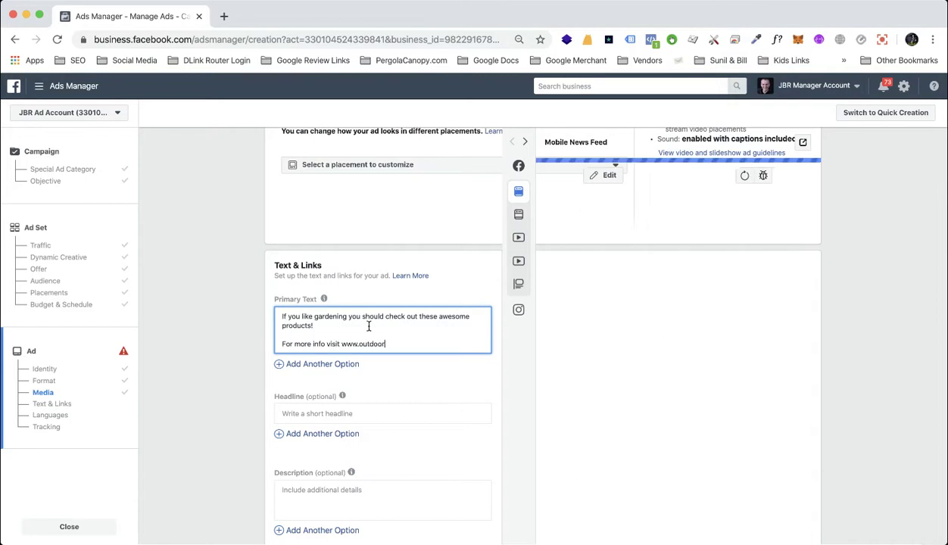
pyautogui.write('livingtoday.com')
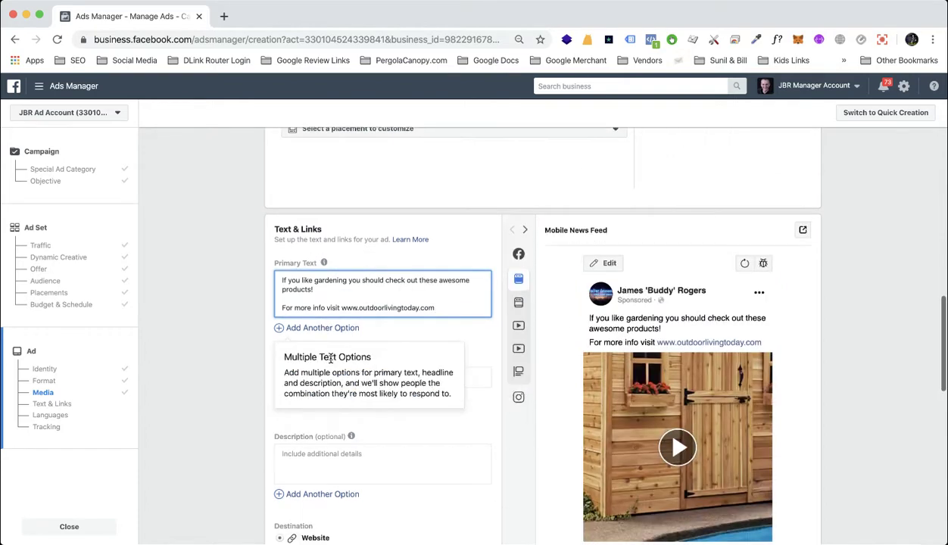
# Change the Facebook Page representing the business in the ad's identity to Outdoor Living Today
pyautogui.scroll(5, 321, 359)
pyautogui.scroll(8, 328, 359)
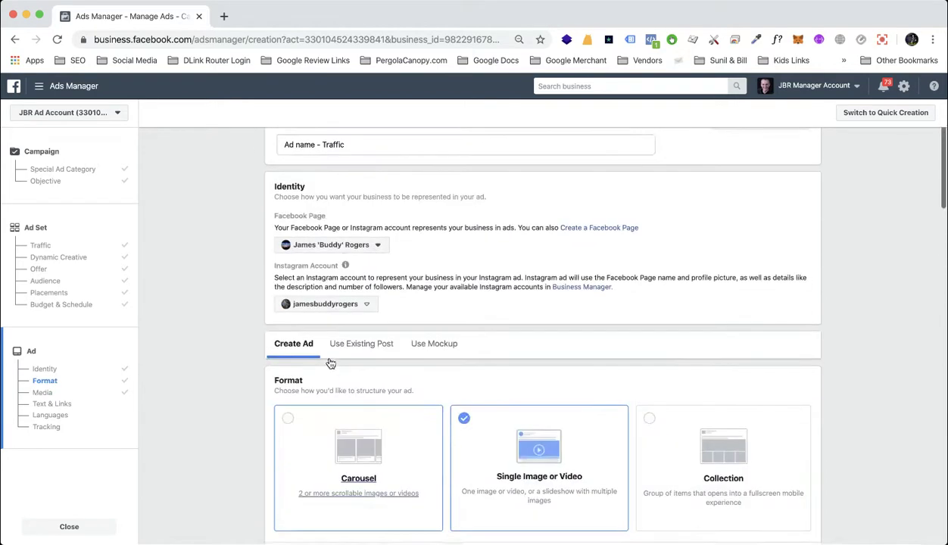
pyautogui.click(343, 248)
pyautogui.scroll(-4, 355, 335)
pyautogui.scroll(2, 355, 337)
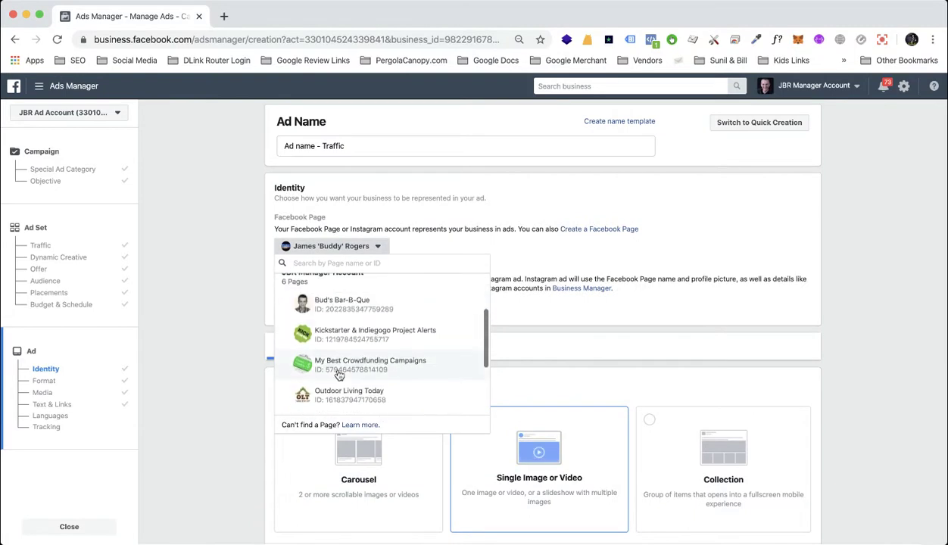
pyautogui.click(346, 395)
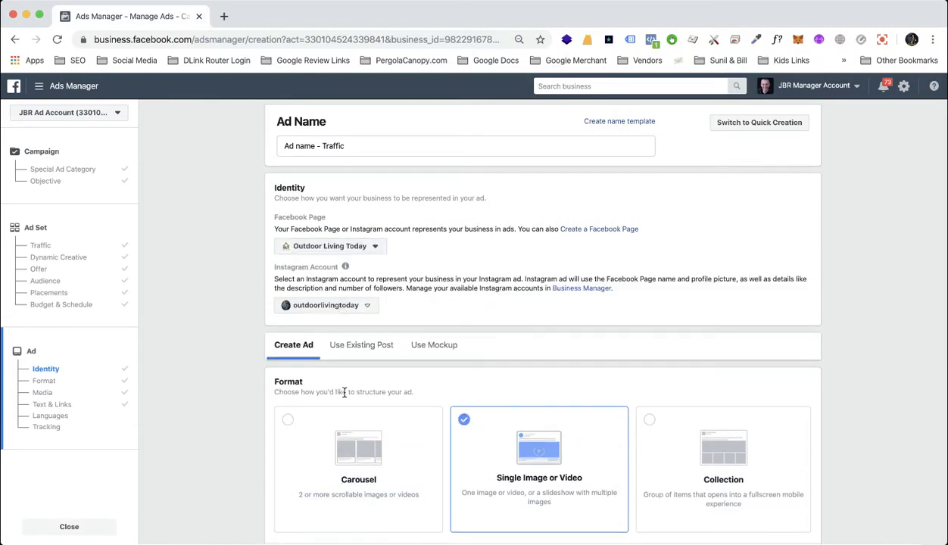
# Set the ad's headline to "On Sale 10% off" and its description to "Check out our products. On sale for a limited time!"
pyautogui.scroll(-12, 484, 337)
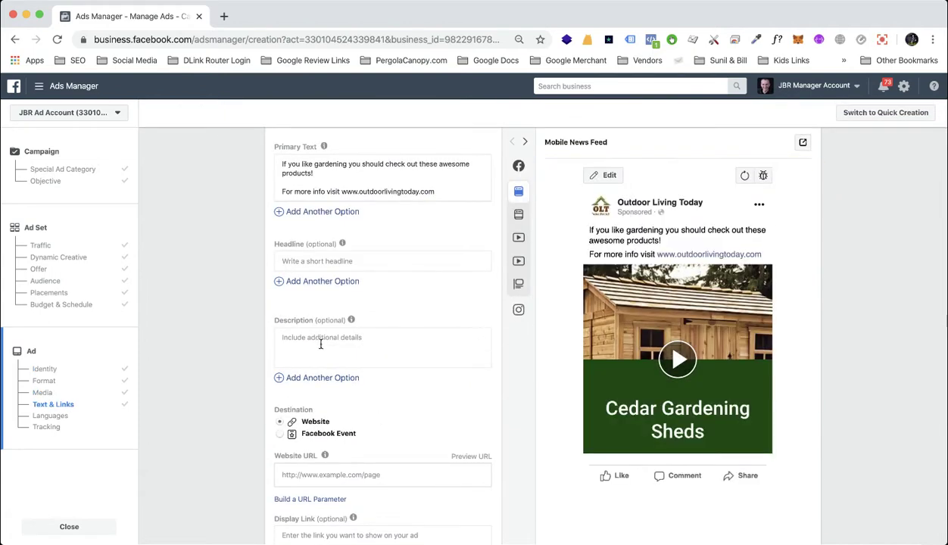
pyautogui.click(314, 261)
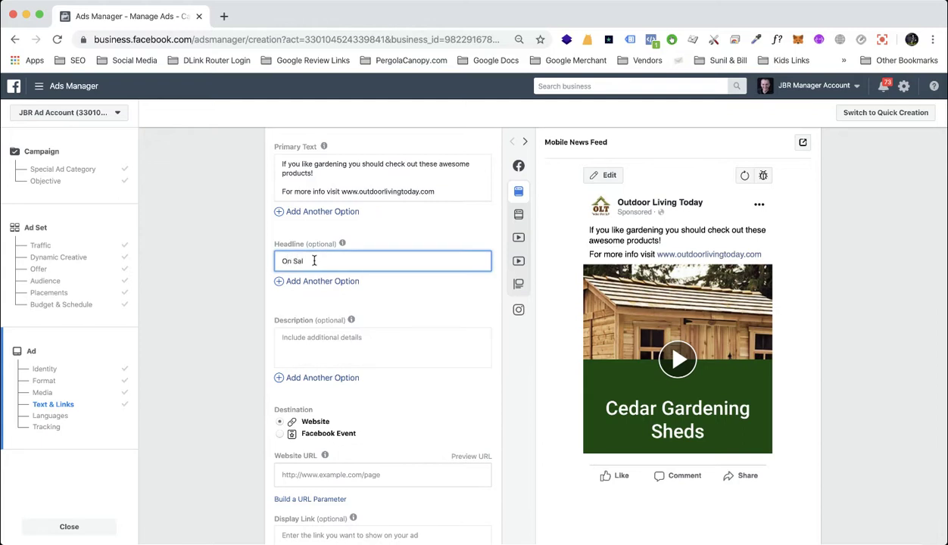
pyautogui.write('On Sale 10% off')
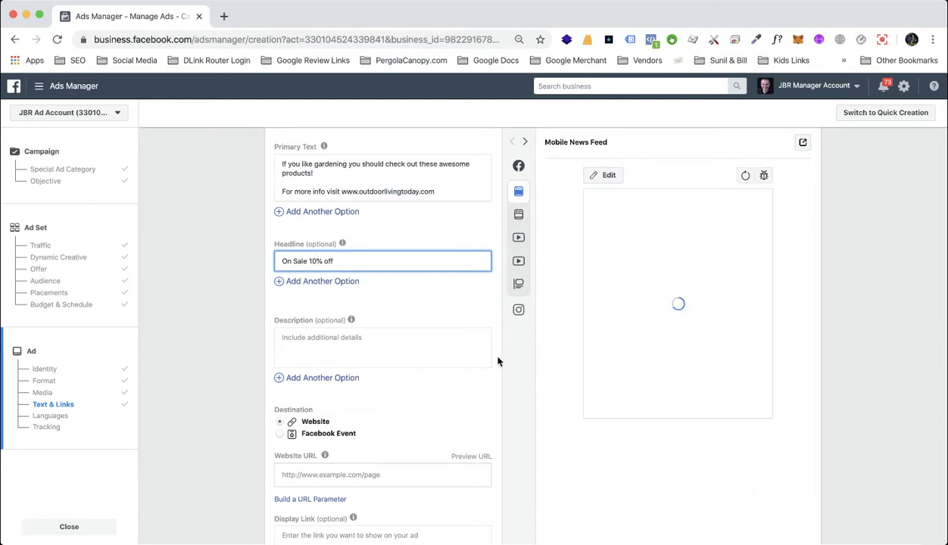
pyautogui.scroll(1, 500, 359)
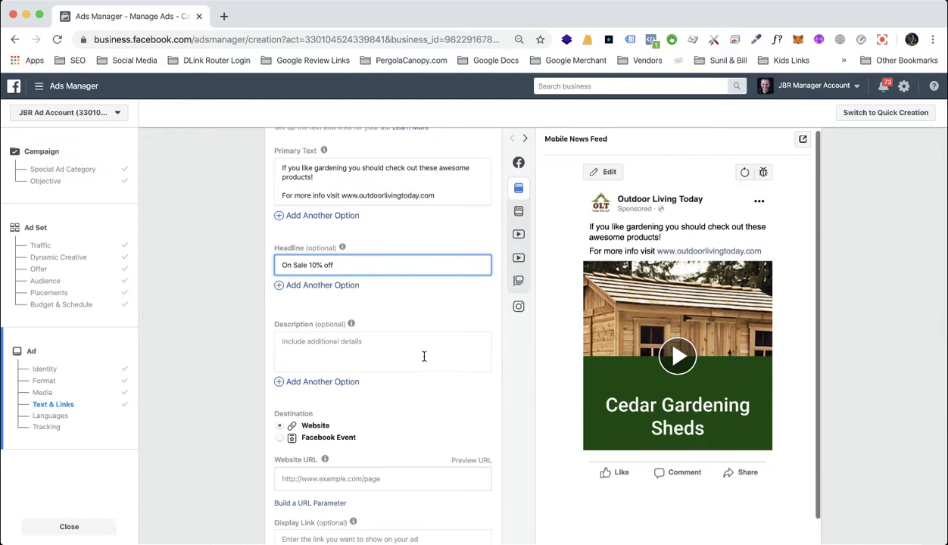
pyautogui.click(368, 340)
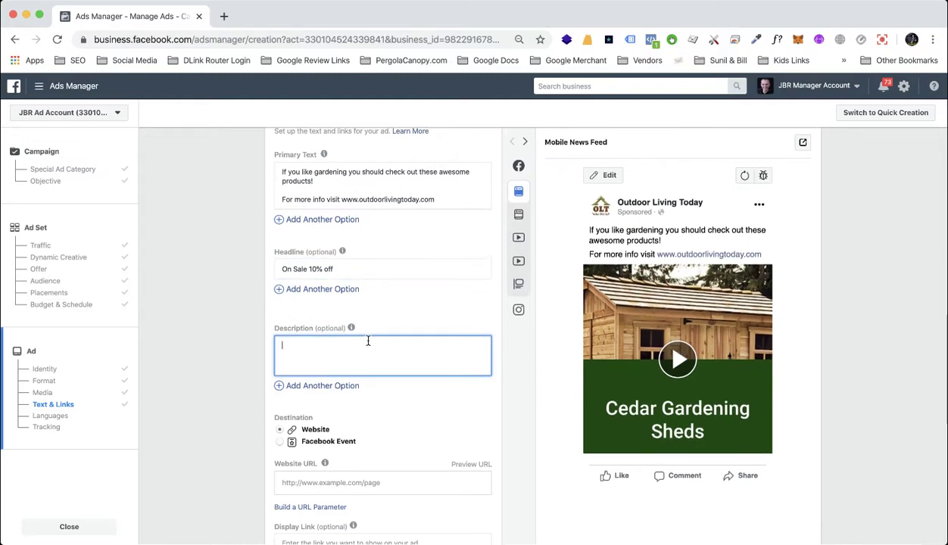
pyautogui.write('out our products. C')
pyautogui.write('n sale for a limited time!')
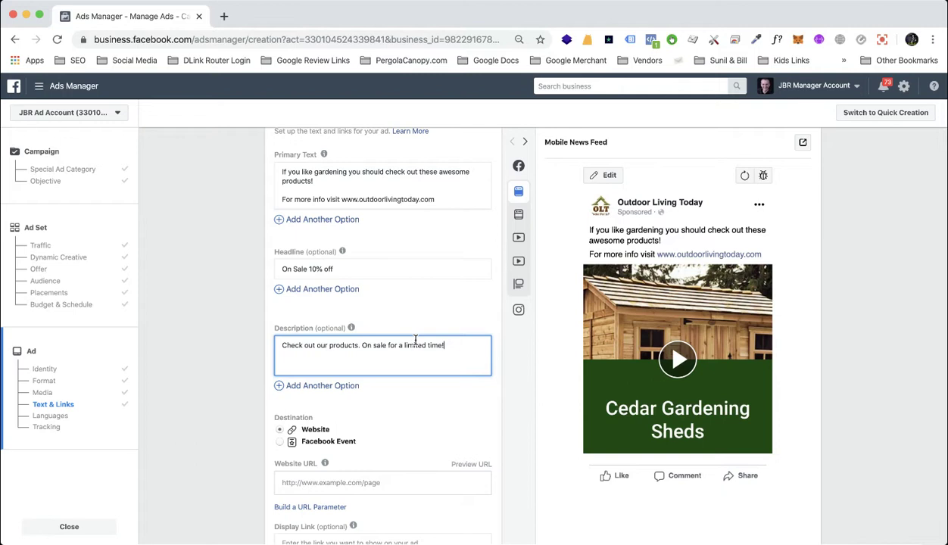
# Check the Mobile News Feed preview of the ad and look at its options for previewing on a device
pyautogui.scroll(-1, 262, 370)
pyautogui.scroll(-1, 263, 370)
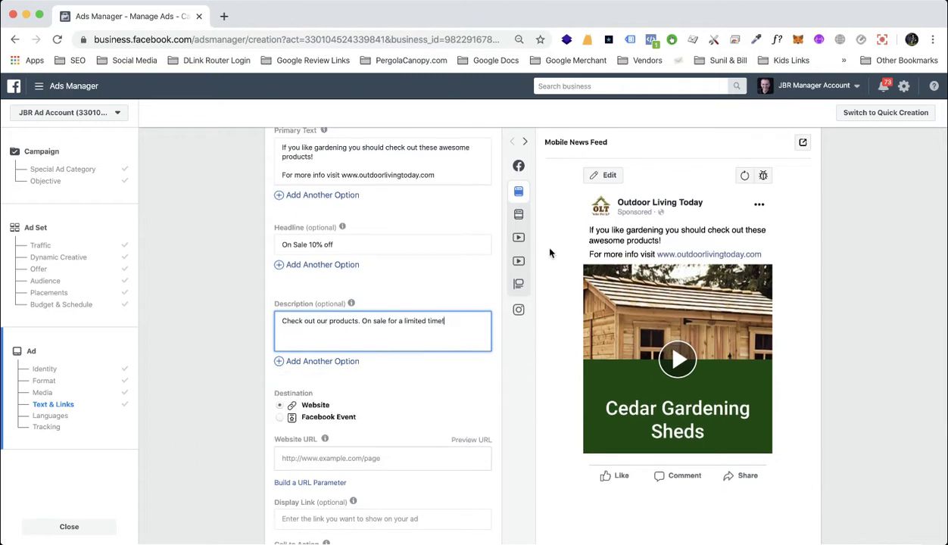
pyautogui.scroll(3, 805, 212)
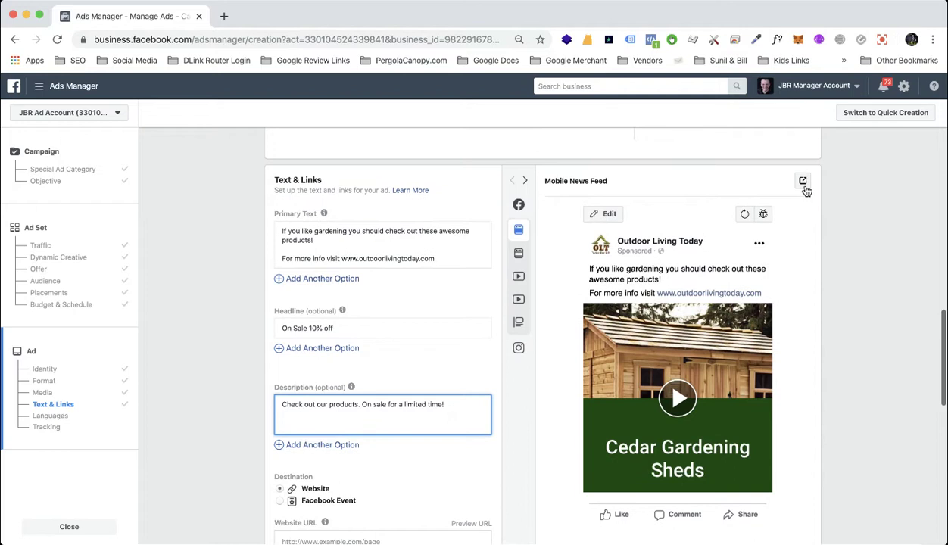
pyautogui.click(803, 182)
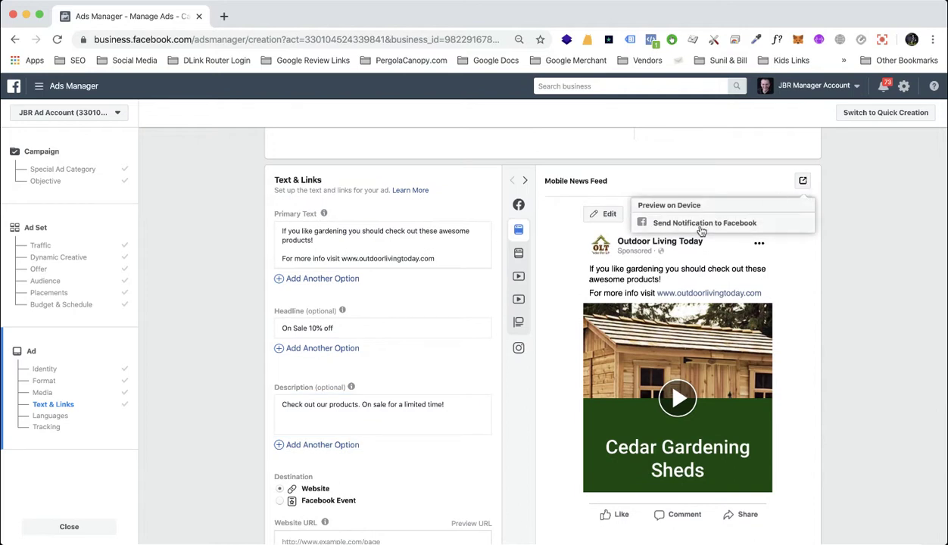
pyautogui.scroll(-2, 417, 366)
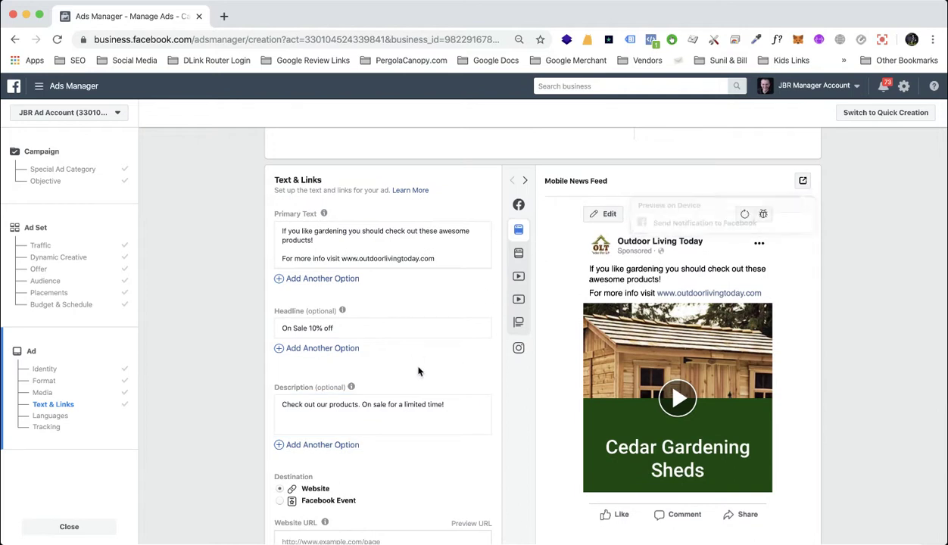
# Add a second headline option reading "Offer Ends Soon!"
pyautogui.scroll(-1, 417, 367)
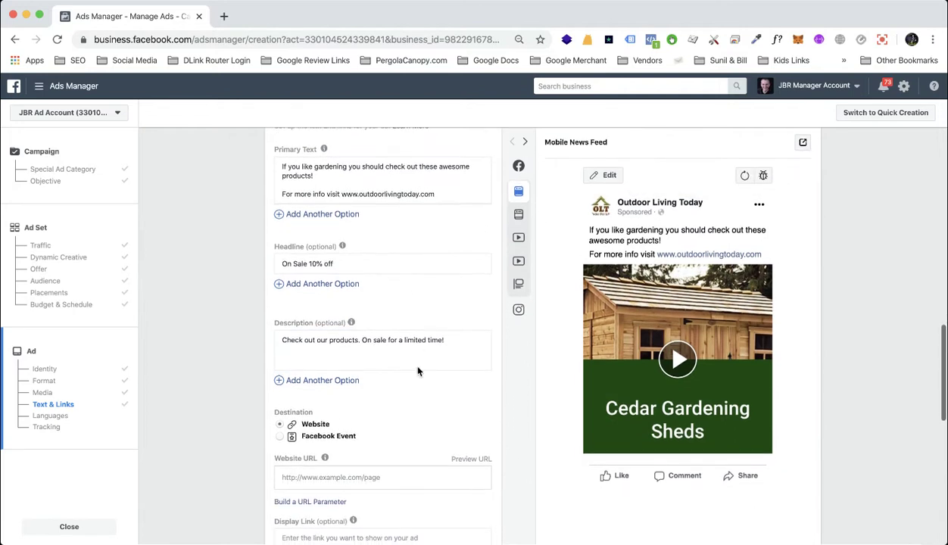
pyautogui.click(338, 283)
pyautogui.click(336, 286)
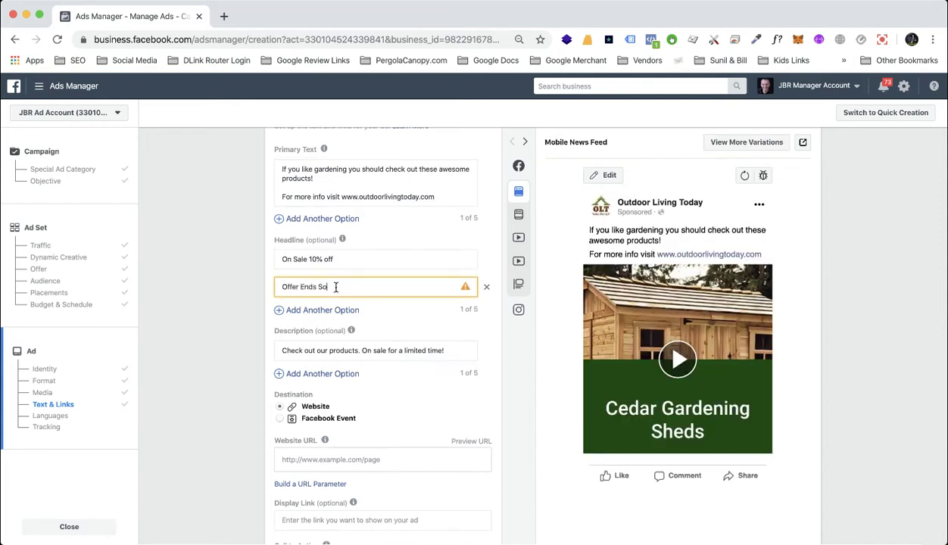
pyautogui.write('Offer Ends Soon!')
pyautogui.click(234, 280)
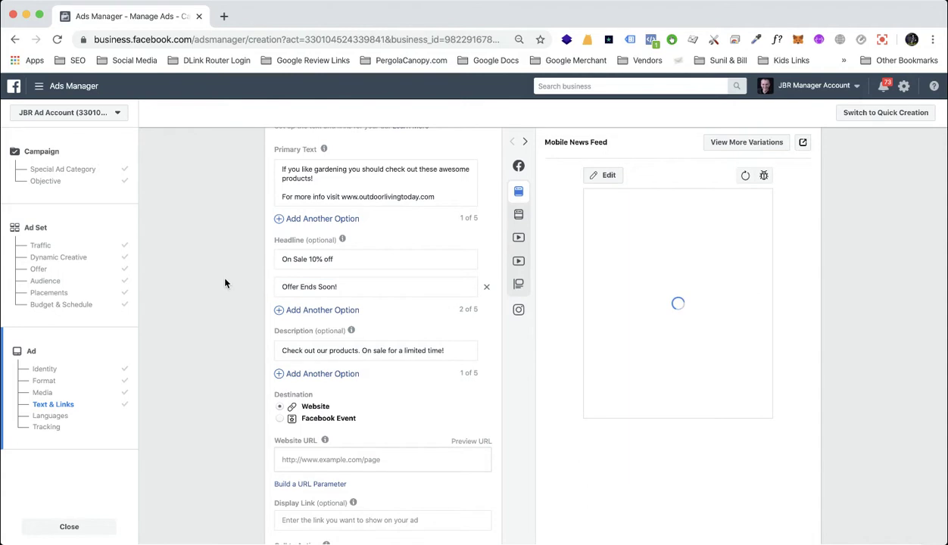
# Add a second description option reading "Save 10%. Don't miss this amazing offer!"
pyautogui.scroll(-3, 232, 303)
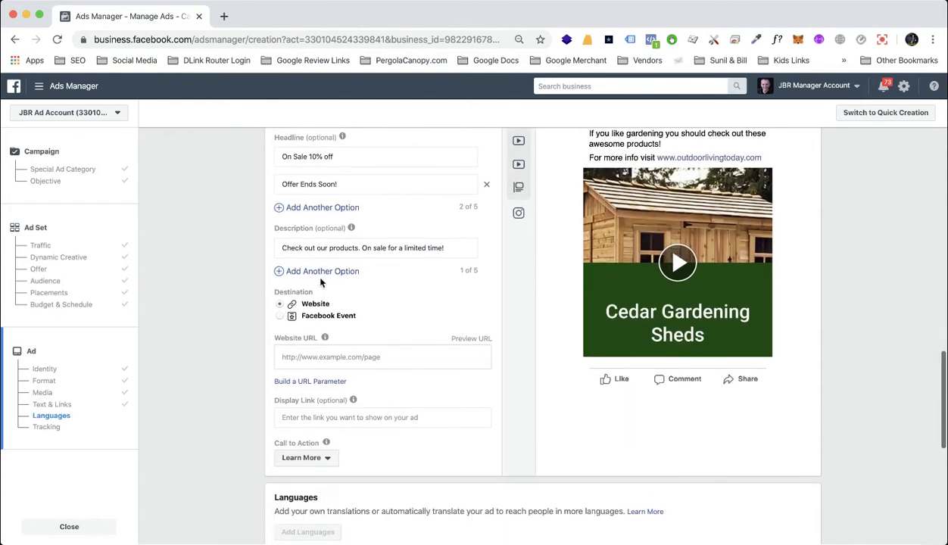
pyautogui.click(323, 272)
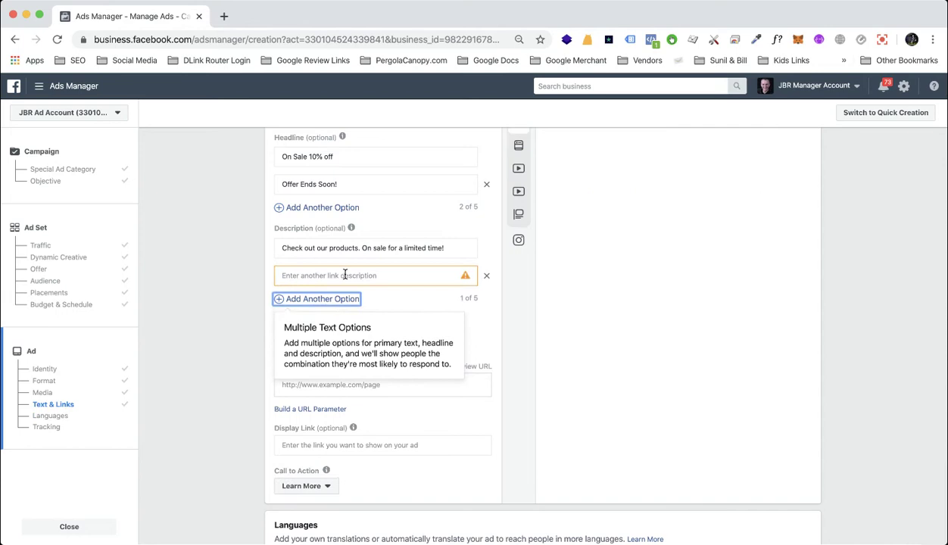
pyautogui.click(344, 274)
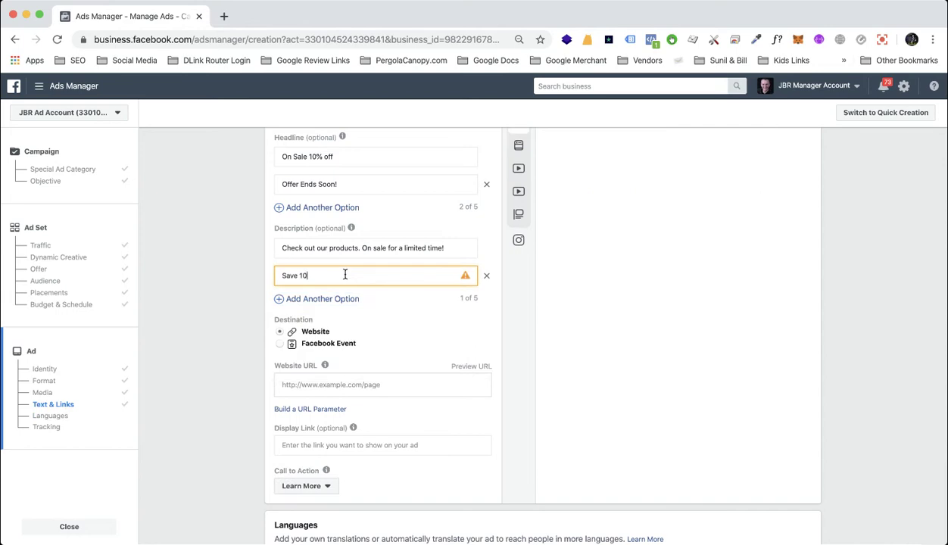
pyautogui.write('Save 10%')
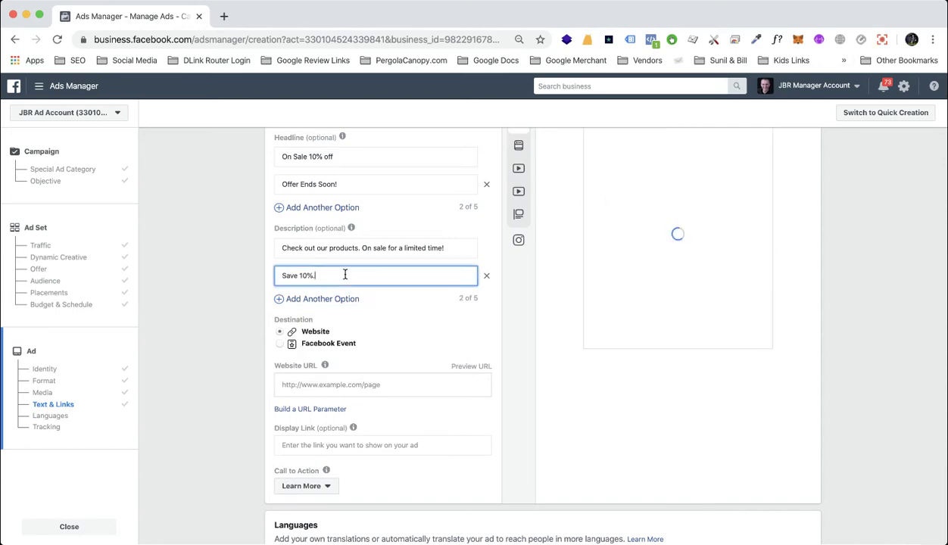
pyautogui.write(". Don't ")
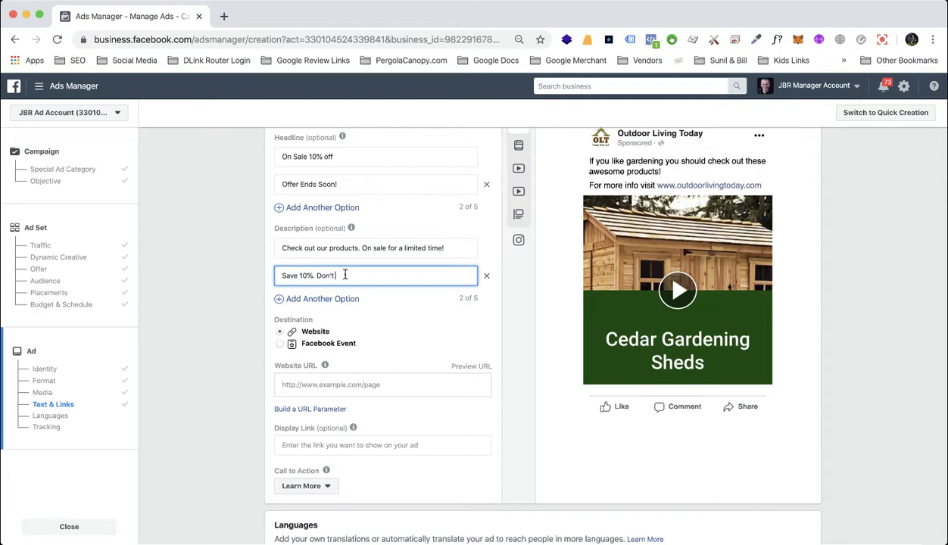
pyautogui.write('miss this amazing offer!')
pyautogui.click(199, 275)
# Add a second primary text option reading "Take your gardening to the next level with one of our products!"
pyautogui.scroll(3, 211, 279)
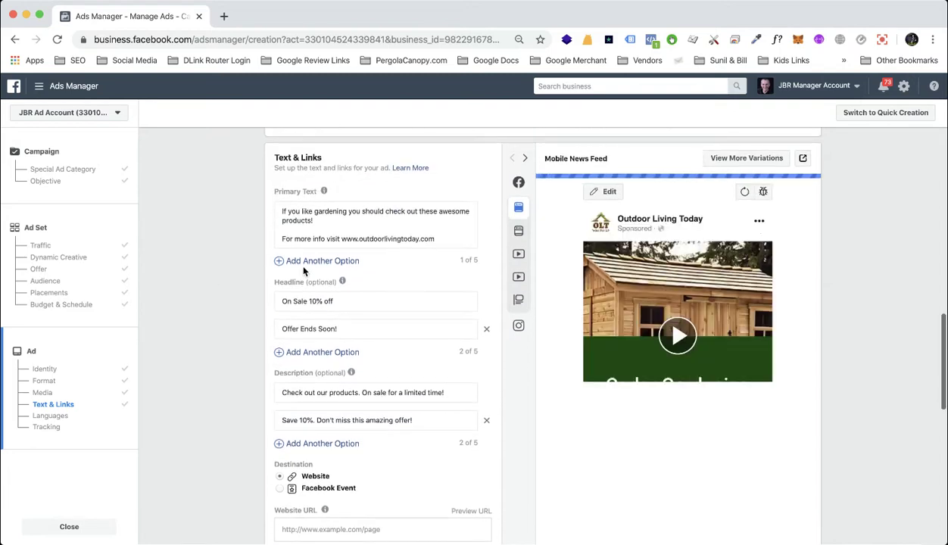
pyautogui.click(305, 265)
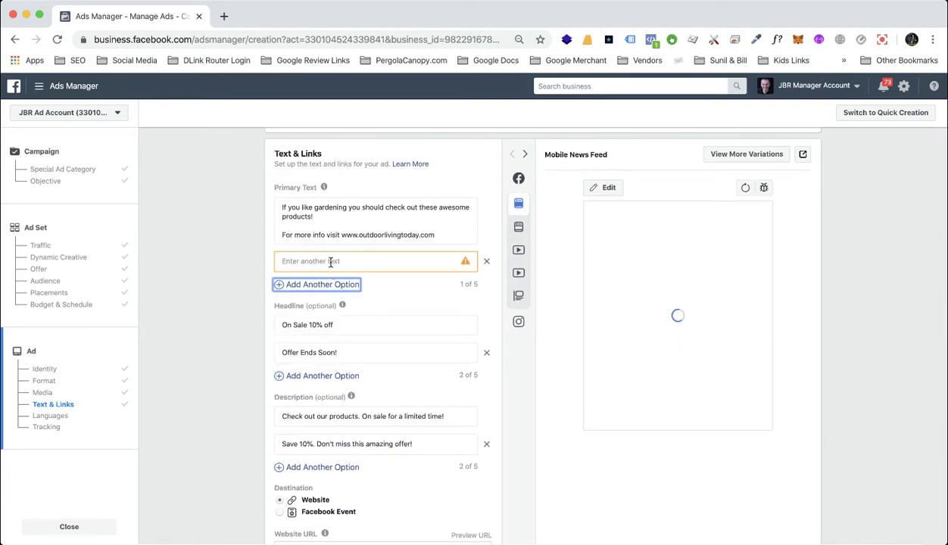
pyautogui.click(330, 262)
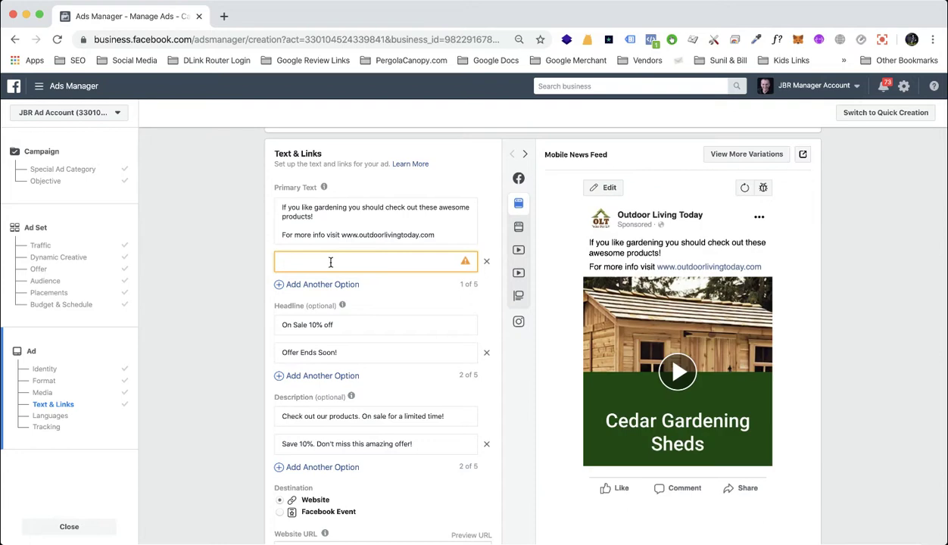
pyautogui.write('Take your gardening to the next level itth one of our produc')
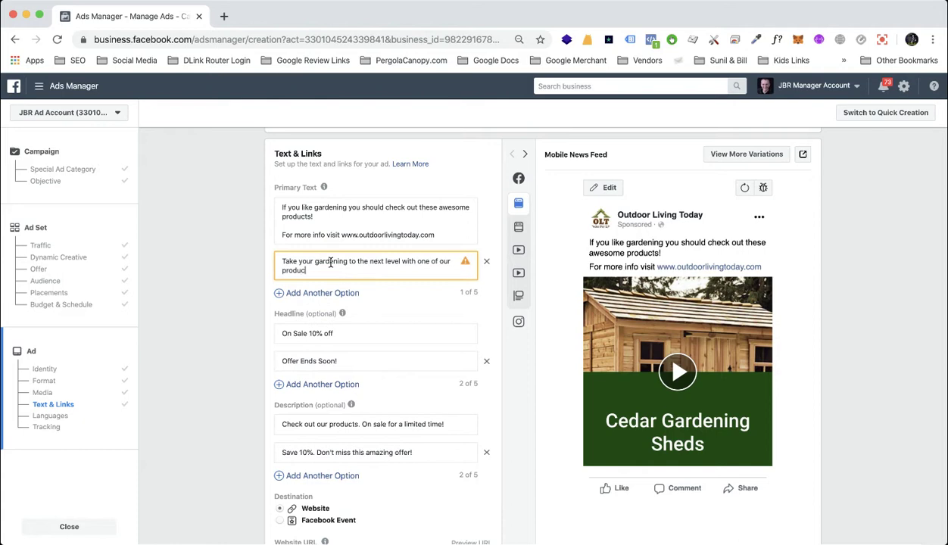
pyautogui.write('ts!')
pyautogui.click(230, 264)
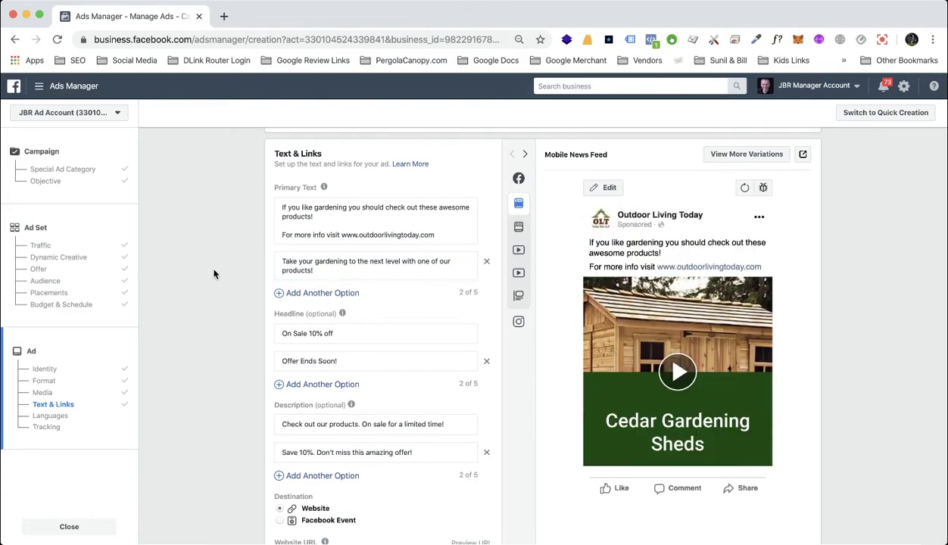
pyautogui.scroll(-1, 213, 274)
pyautogui.scroll(-1, 213, 274)
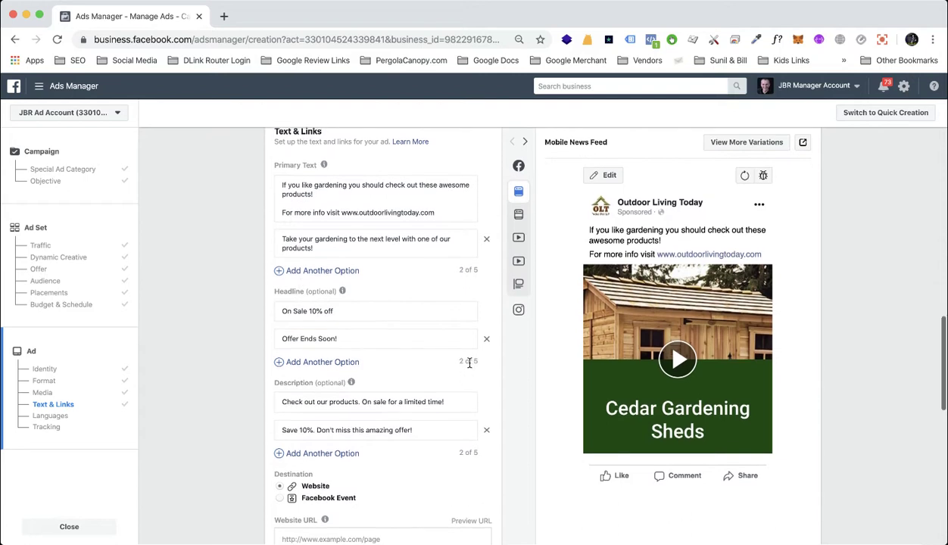
pyautogui.scroll(-3, 294, 326)
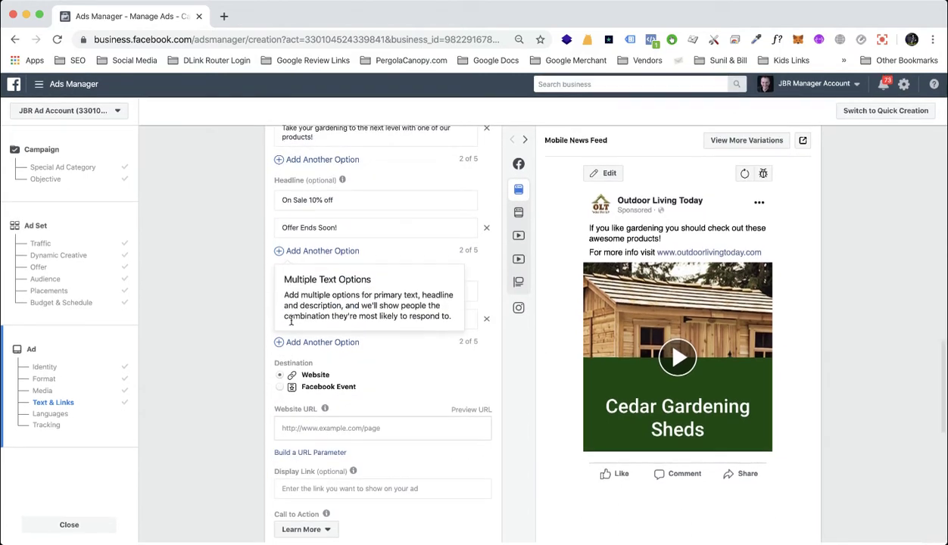
pyautogui.click(329, 431)
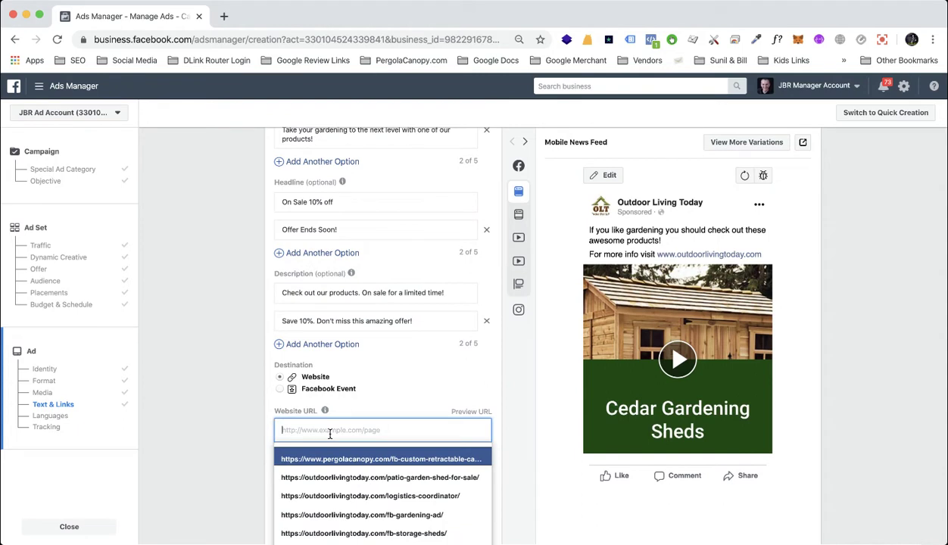
pyautogui.write('www')
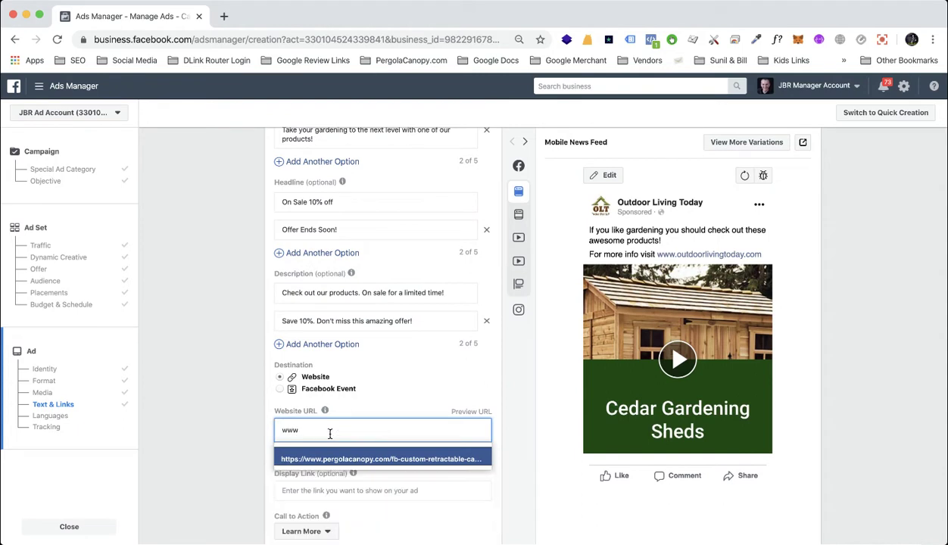
pyautogui.write('.outdoorlivingtoday.com')
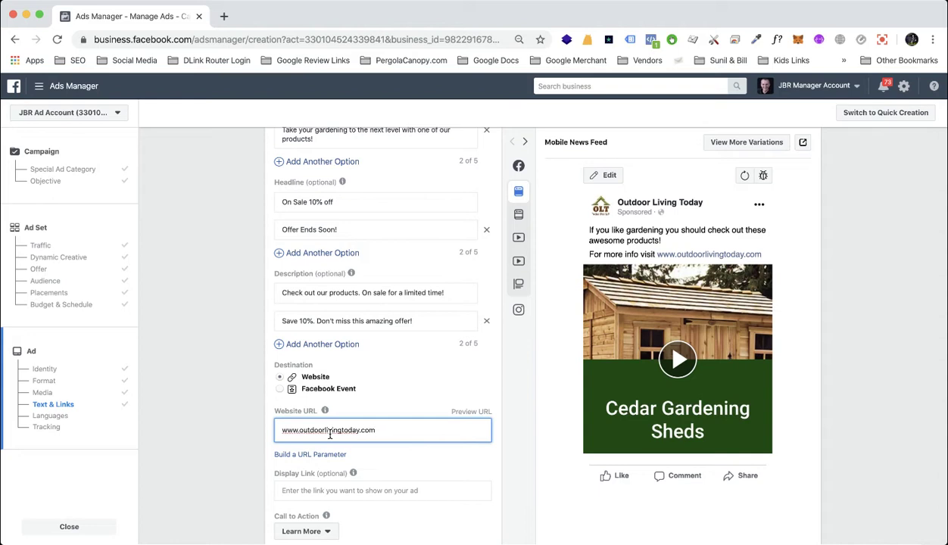
pyautogui.click(223, 404)
# Set the ad's call to action to Get Offer and check it in the preview
pyautogui.scroll(-2, 223, 404)
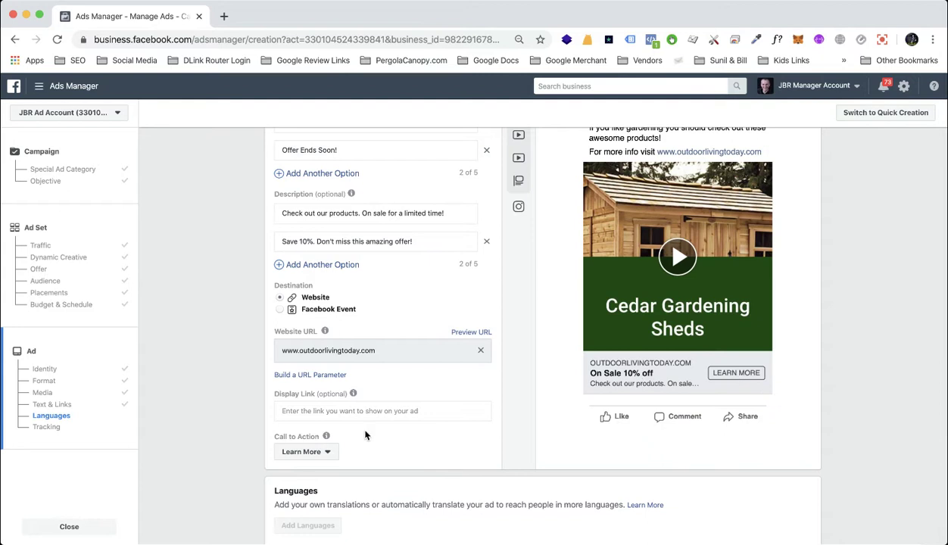
pyautogui.click(312, 454)
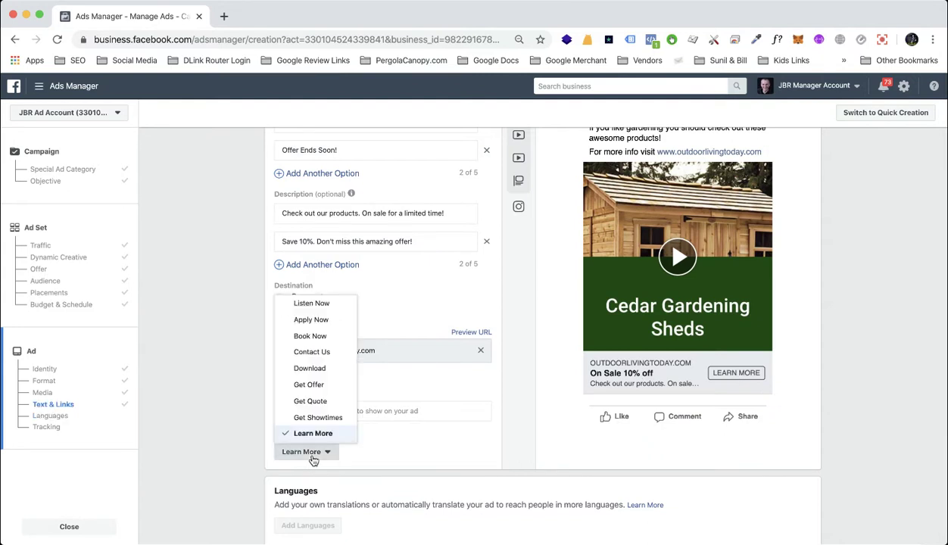
pyautogui.click(312, 386)
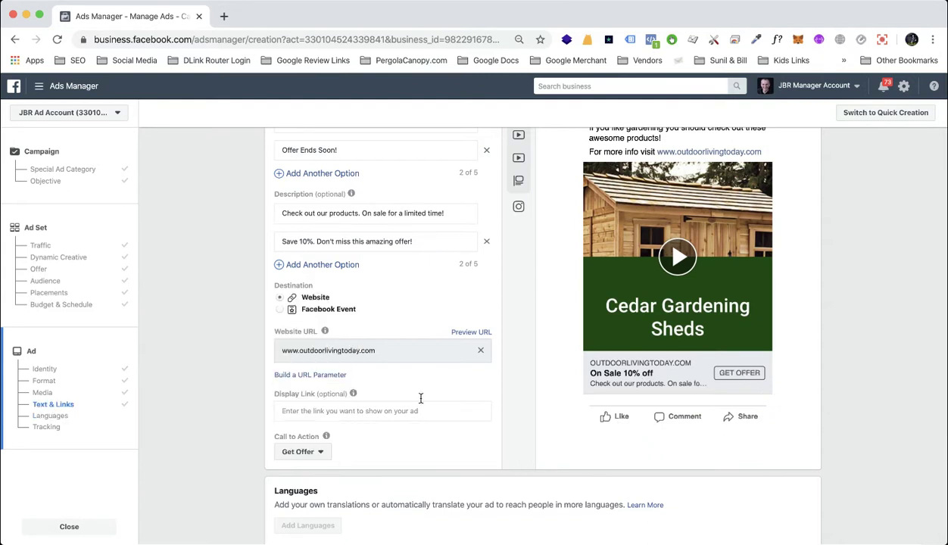
pyautogui.scroll(-1, 829, 405)
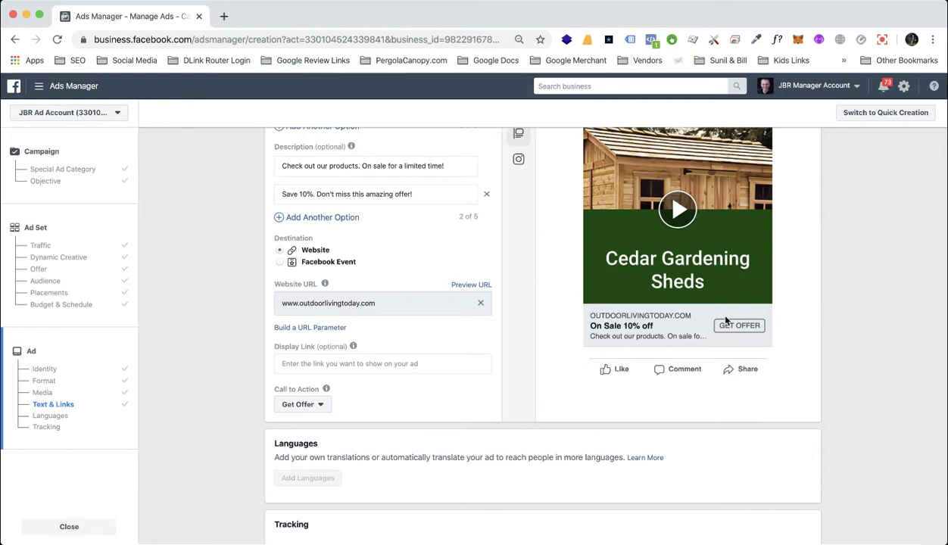
# Look through the remaining call to action options and choose Shop Now for the ad
pyautogui.click(286, 405)
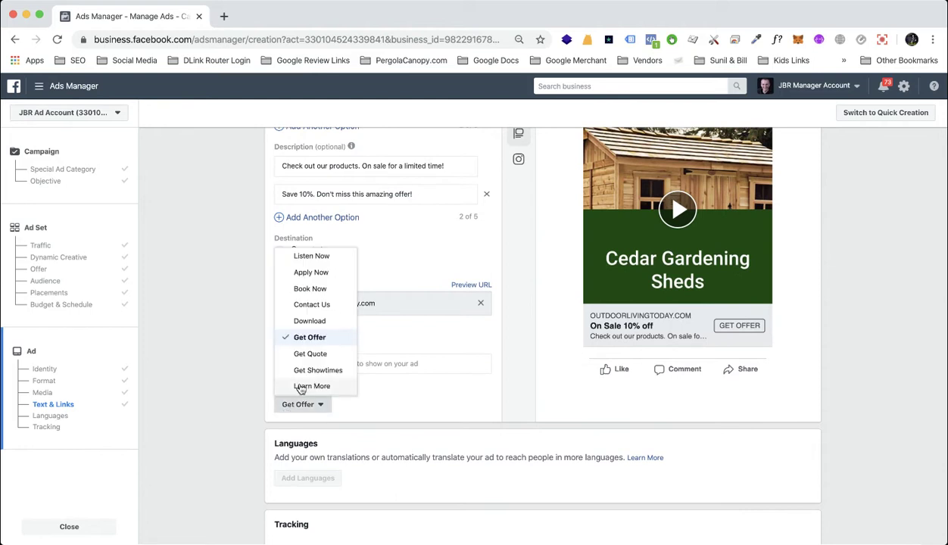
pyautogui.scroll(-5, 312, 333)
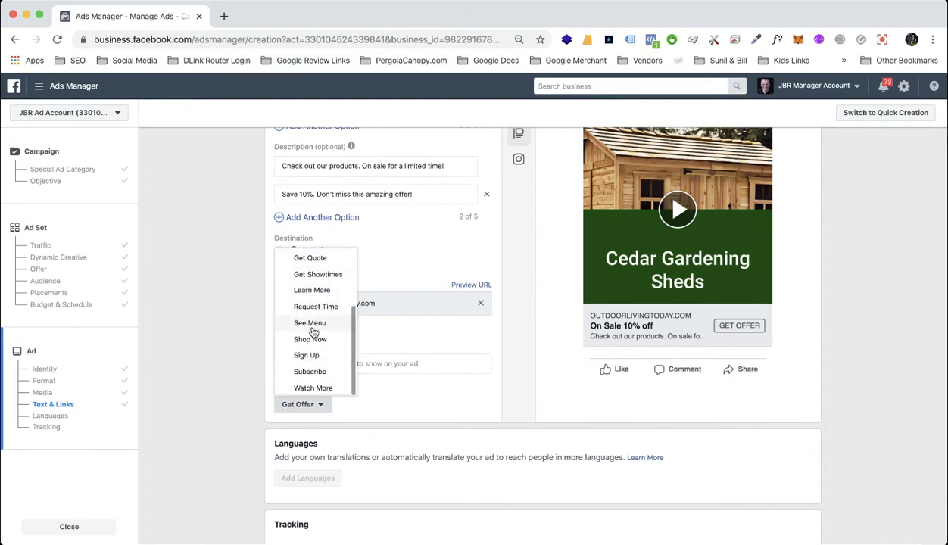
pyautogui.scroll(2, 311, 348)
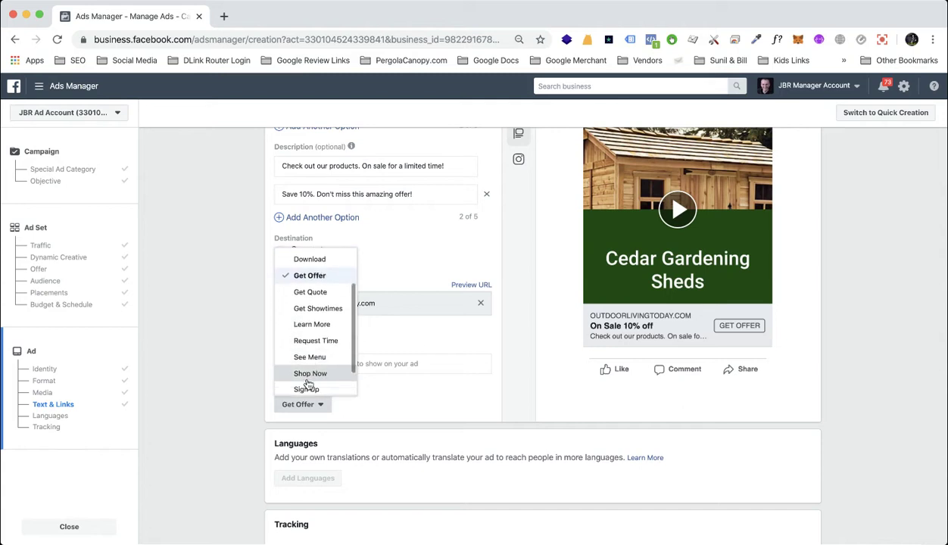
pyautogui.click(309, 371)
# Turn Facebook Pixel conversion tracking off and back on, and confirm the ad to publish the campaign
pyautogui.scroll(-5, 493, 360)
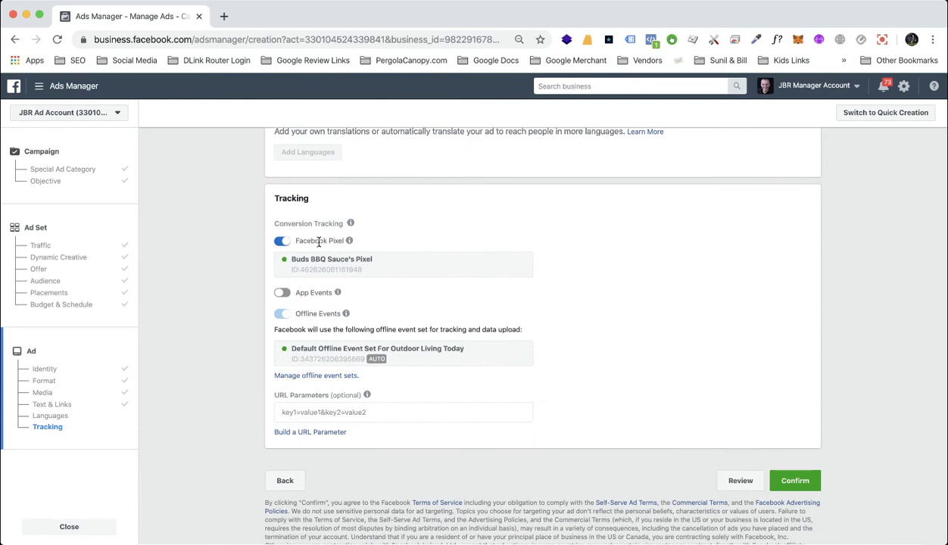
pyautogui.click(283, 243)
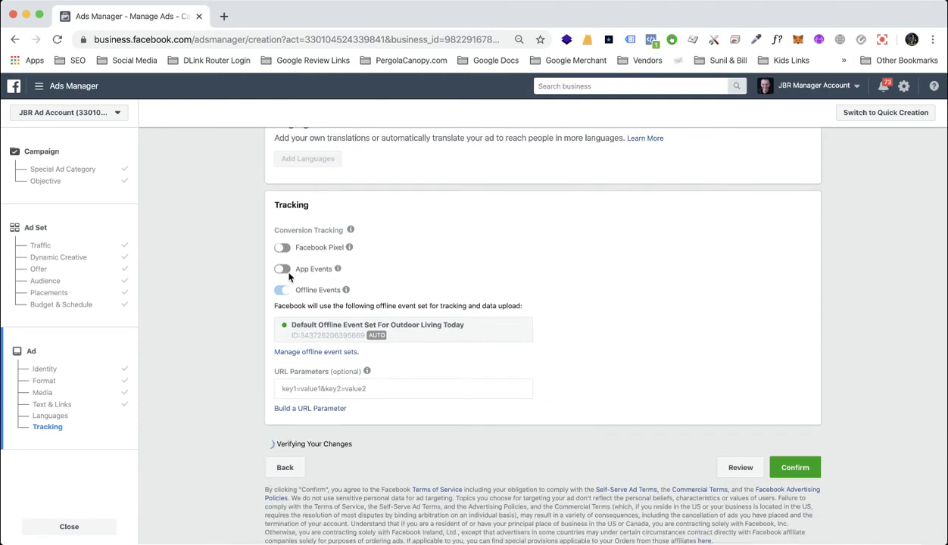
pyautogui.click(283, 251)
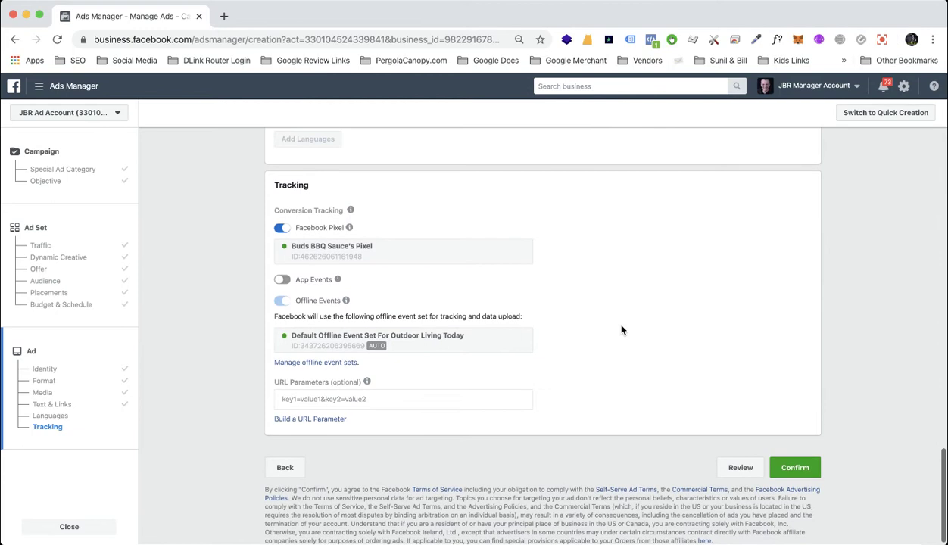
pyautogui.click(794, 468)
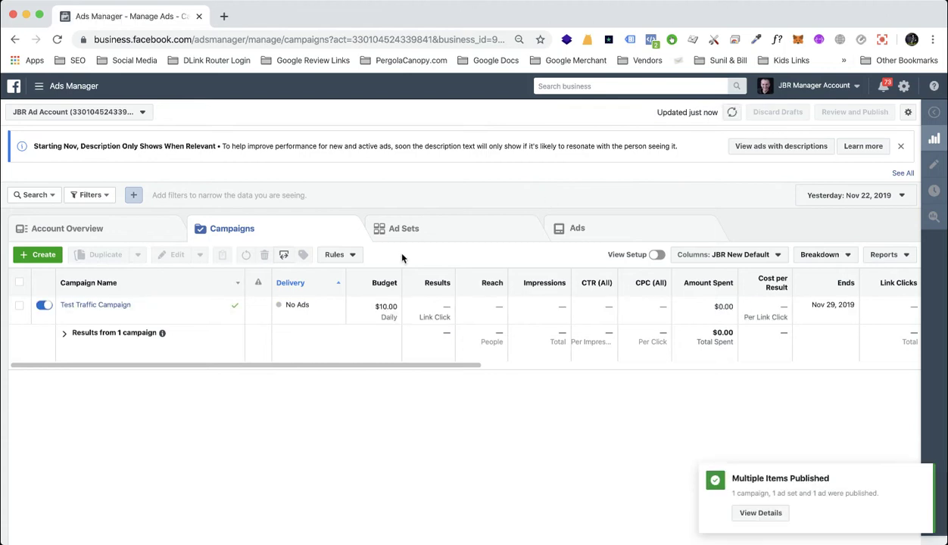
# Check the delivery status of Test Traffic Campaign, its ad set and its ad
pyautogui.tripleClick(308, 313)
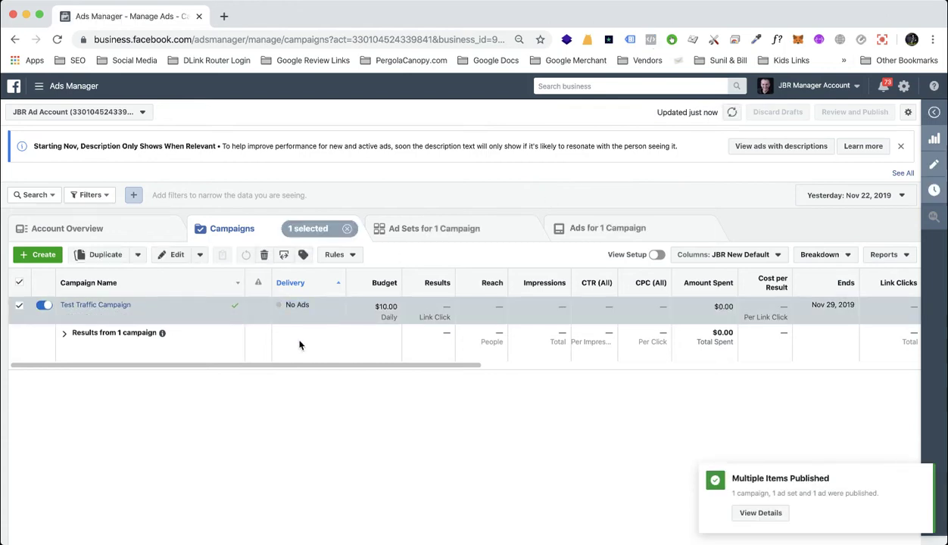
pyautogui.click(346, 228)
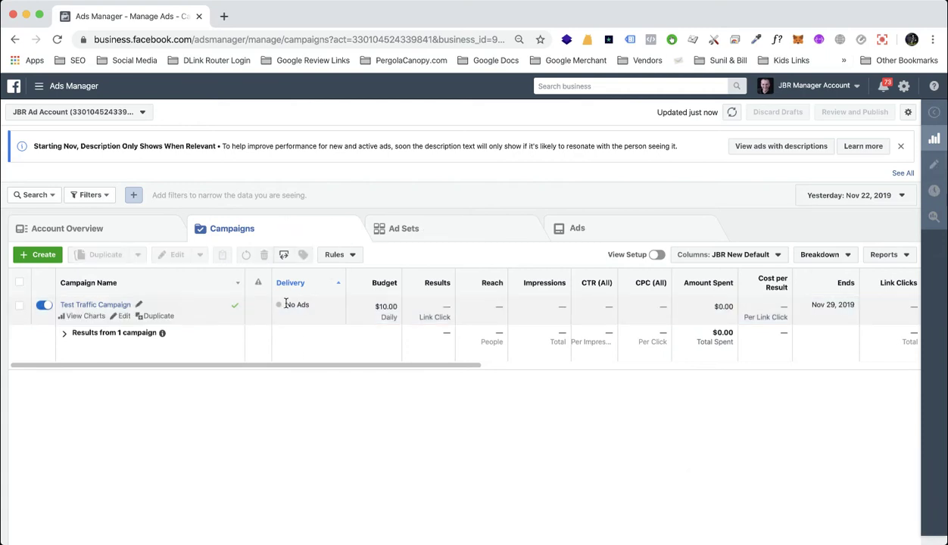
pyautogui.moveTo(285, 304); pyautogui.dragTo(310, 307)
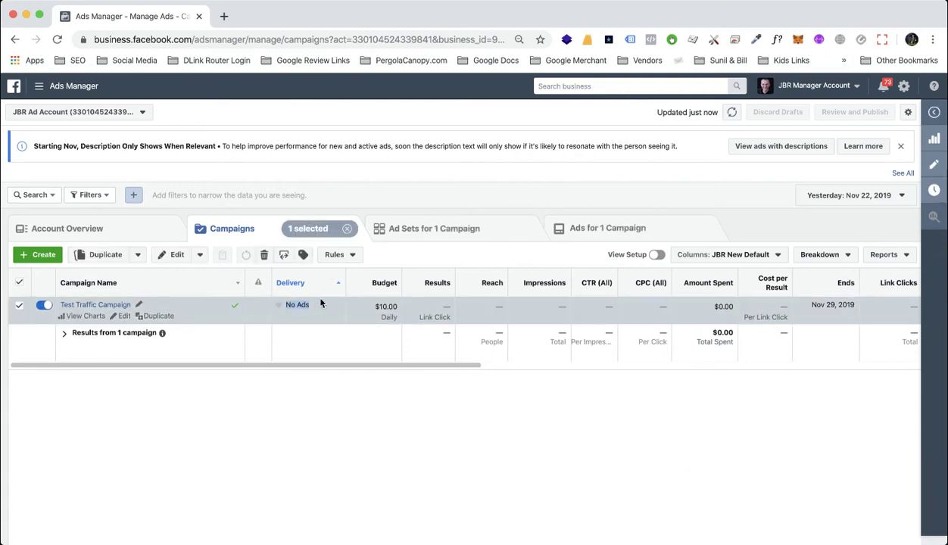
pyautogui.click(508, 228)
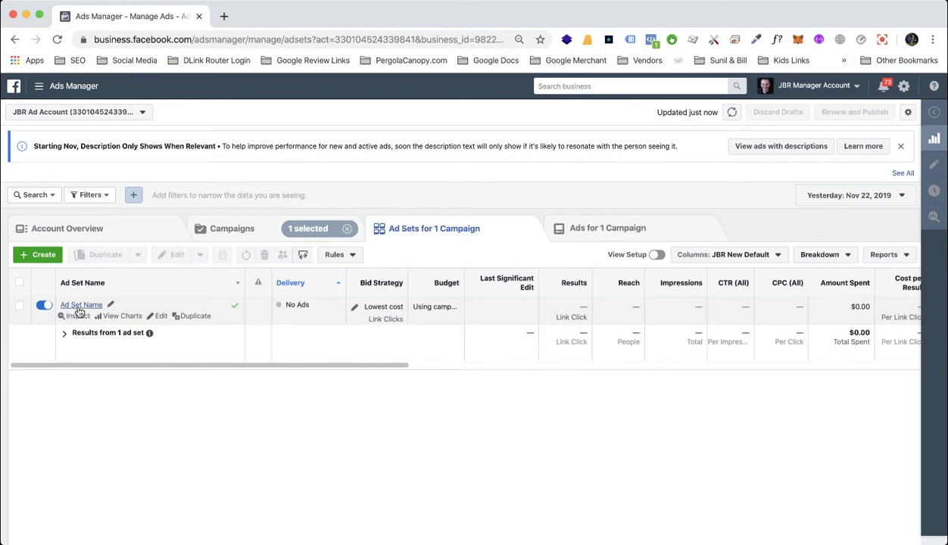
pyautogui.click(665, 230)
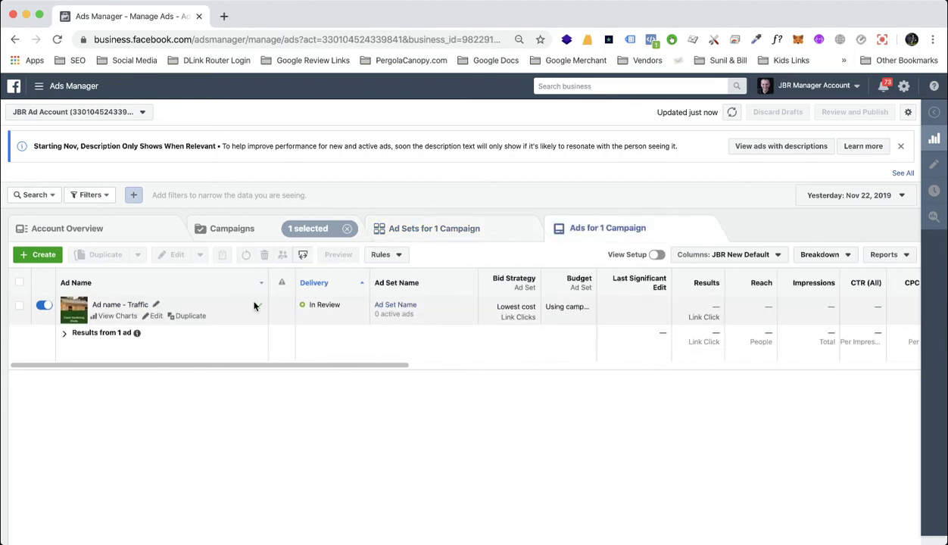
pyautogui.moveTo(341, 307); pyautogui.dragTo(306, 305)
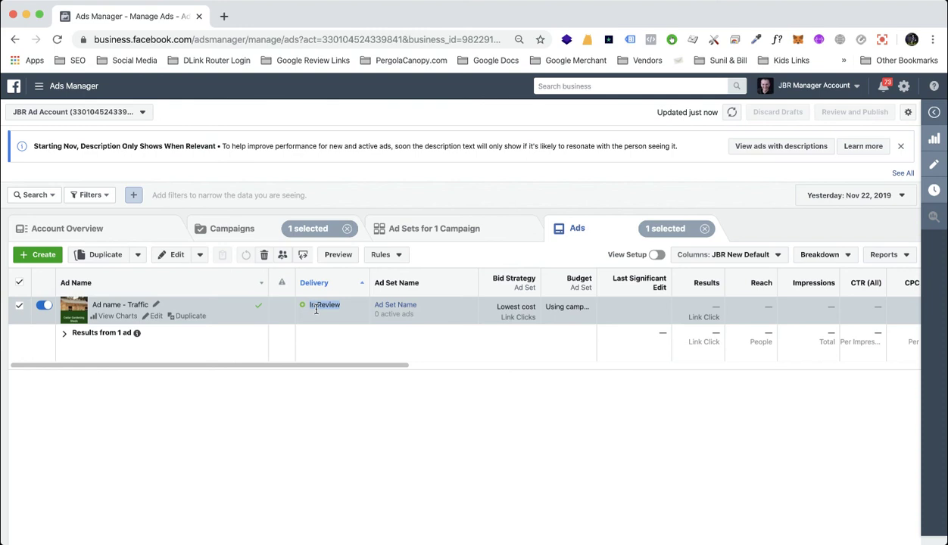
pyautogui.click(260, 230)
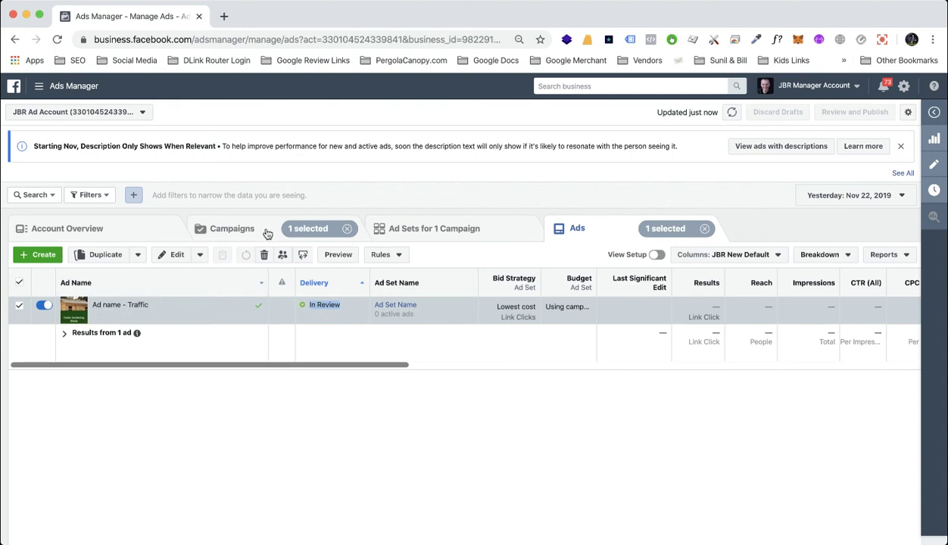